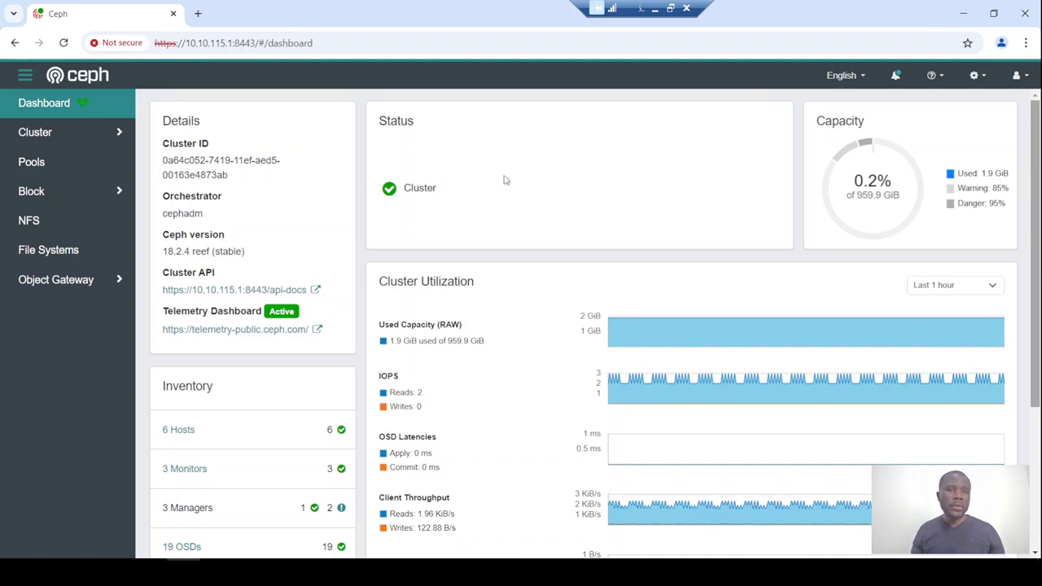
Show the cluster's OSD list and look through the listed OSDs with their hosts.
{"action": "left_click", "coordinate": [115, 138]}
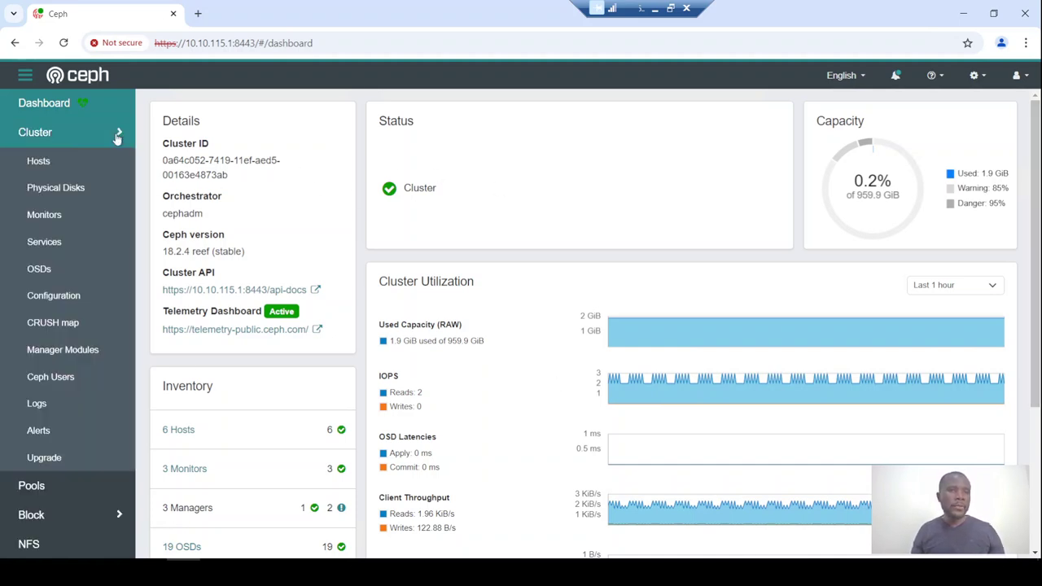
{"action": "left_click", "coordinate": [39, 270]}
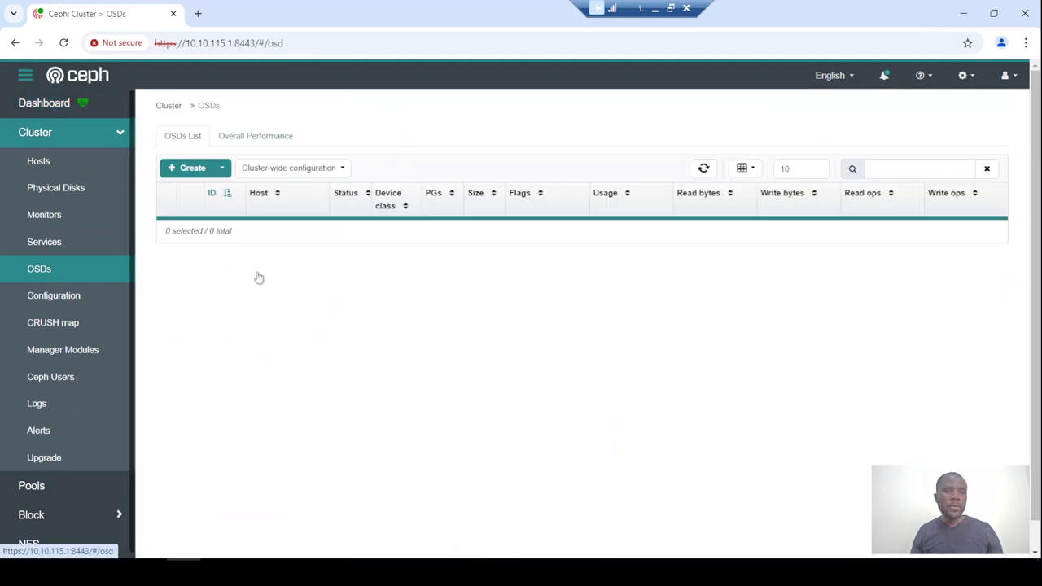
{"action": "scroll", "coordinate": [411, 276], "scroll_direction": "down", "scroll_amount": 1}
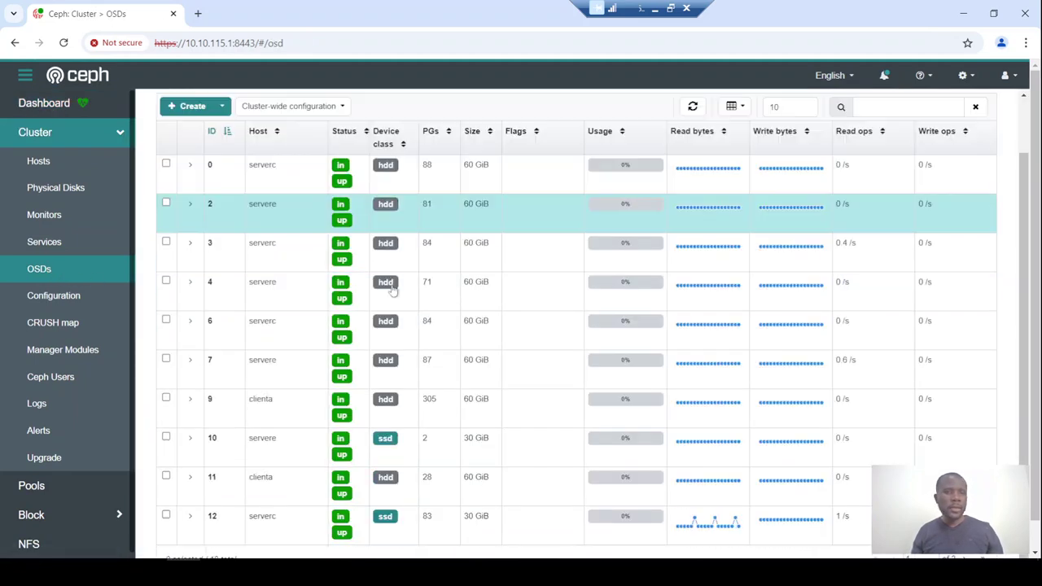
Examine the cluster's CRUSH map to see which OSDs belong to each host.
{"action": "left_click", "coordinate": [71, 328]}
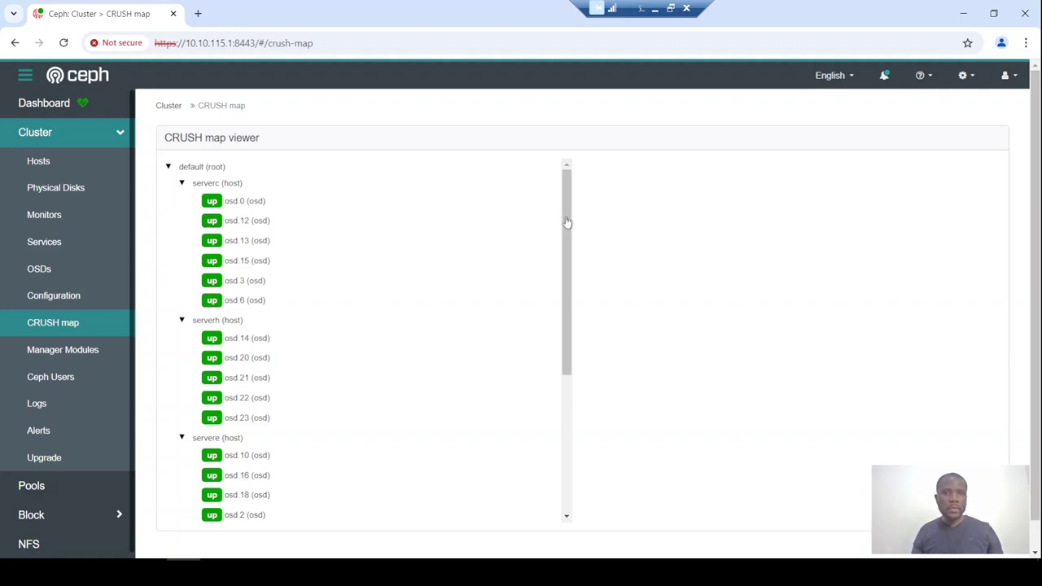
{"action": "mouse_move", "coordinate": [567, 217]}
{"action": "left_mouse_down"}
{"action": "mouse_move", "coordinate": [567, 380]}
{"action": "mouse_move", "coordinate": [574, 204]}
{"action": "left_mouse_up"}
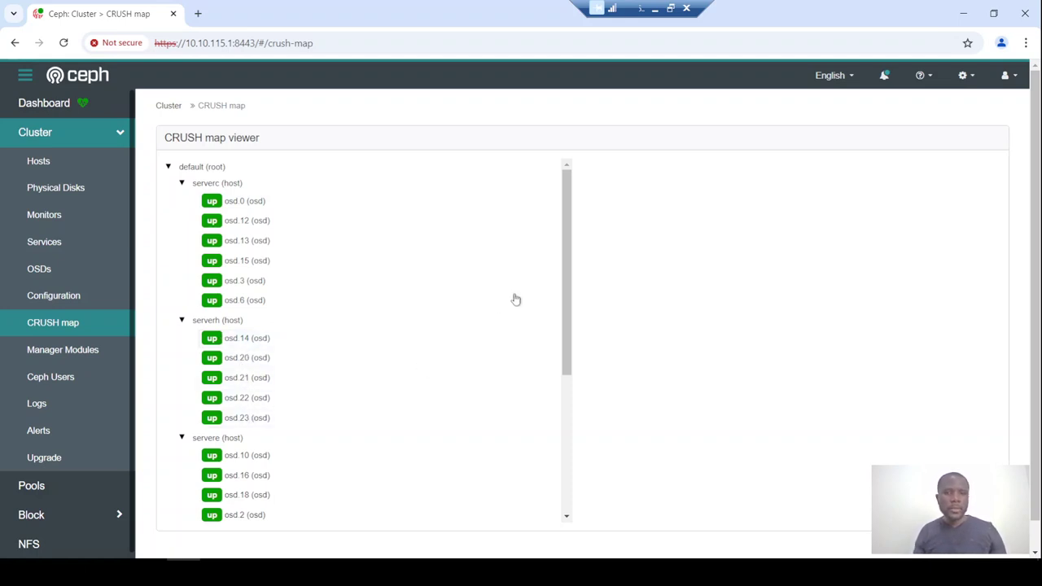
{"action": "left_click_drag", "start_coordinate": [566, 264], "coordinate": [562, 364]}
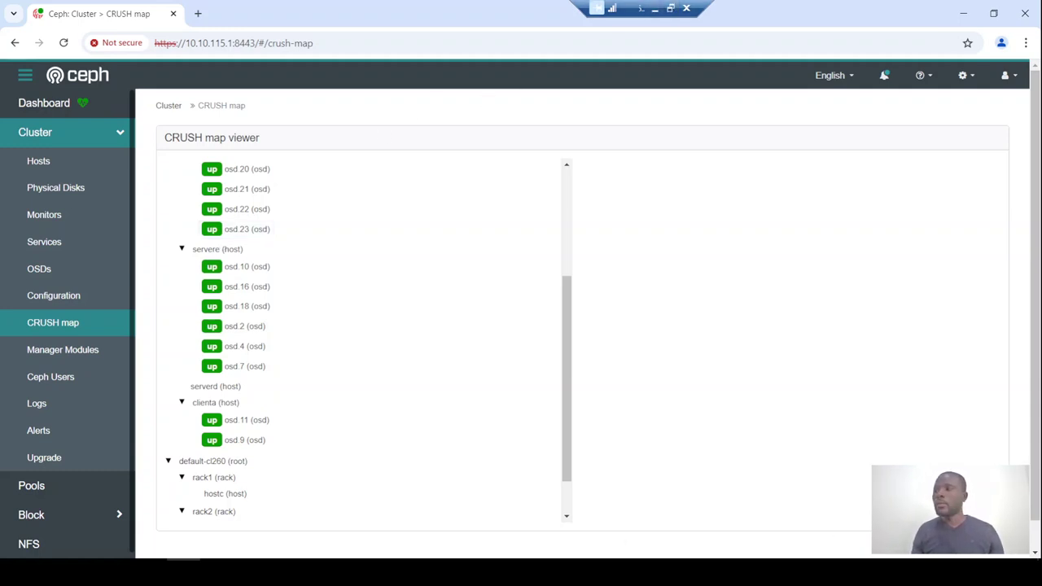
Switch to the PuTTY terminal on clienta and start the Ceph container shell with "cephadm shell".
{"action": "key", "text": "alt+Tab"}
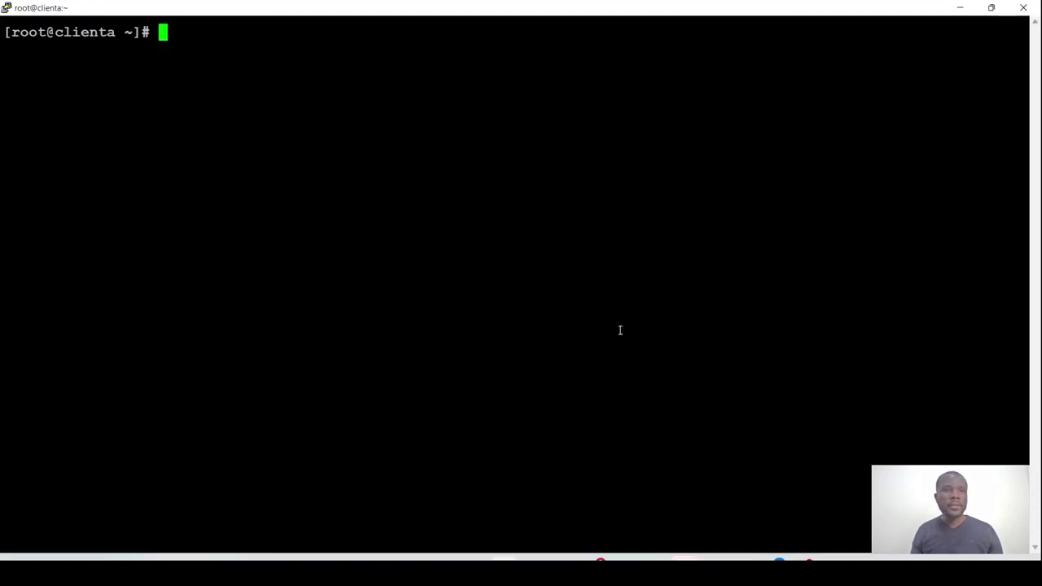
{"action": "key", "text": "Return"}
{"action": "key", "text": "Return"}
{"action": "key", "text": "Return"}
{"action": "type", "text": "cephadm shell"}
{"action": "key", "text": "Return"}
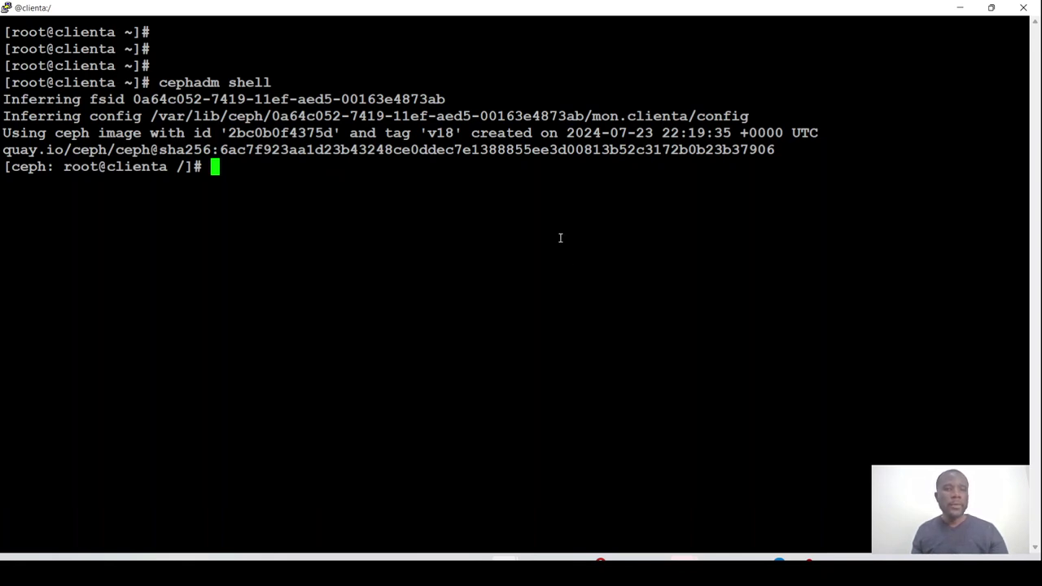
List the OSD hierarchy by running "ceph osd tree" in the Ceph shell.
{"action": "key", "text": "Return"}
{"action": "key", "text": "Return"}
{"action": "type", "text": "ceph "}
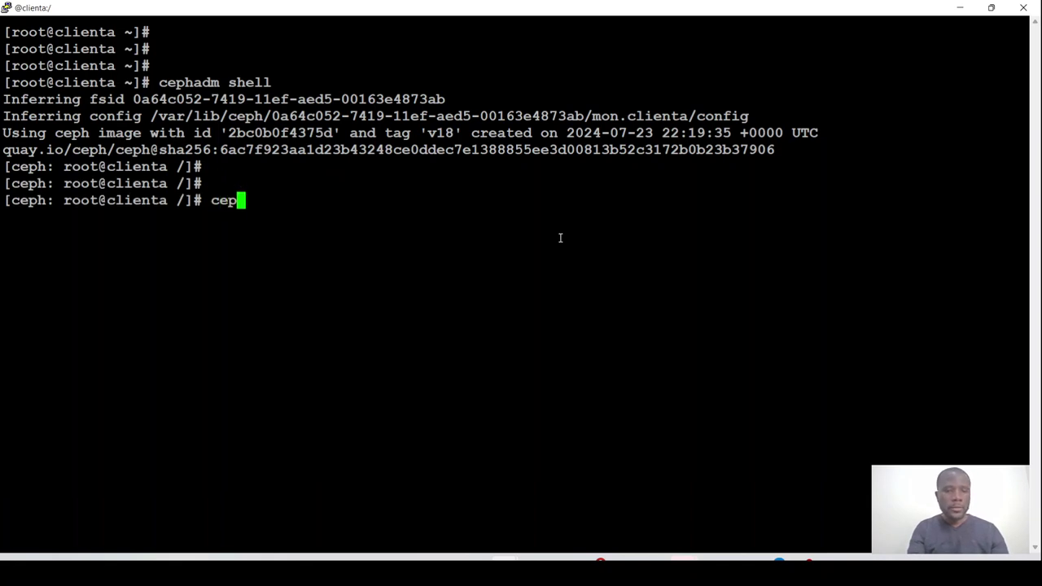
{"action": "type", "text": "osd"}
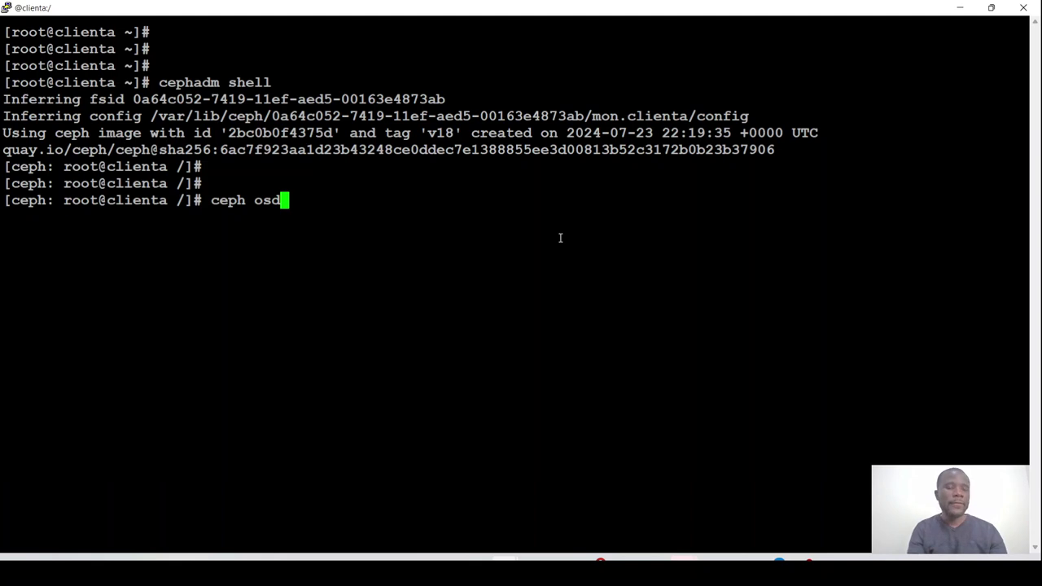
{"action": "type", "text": " tree"}
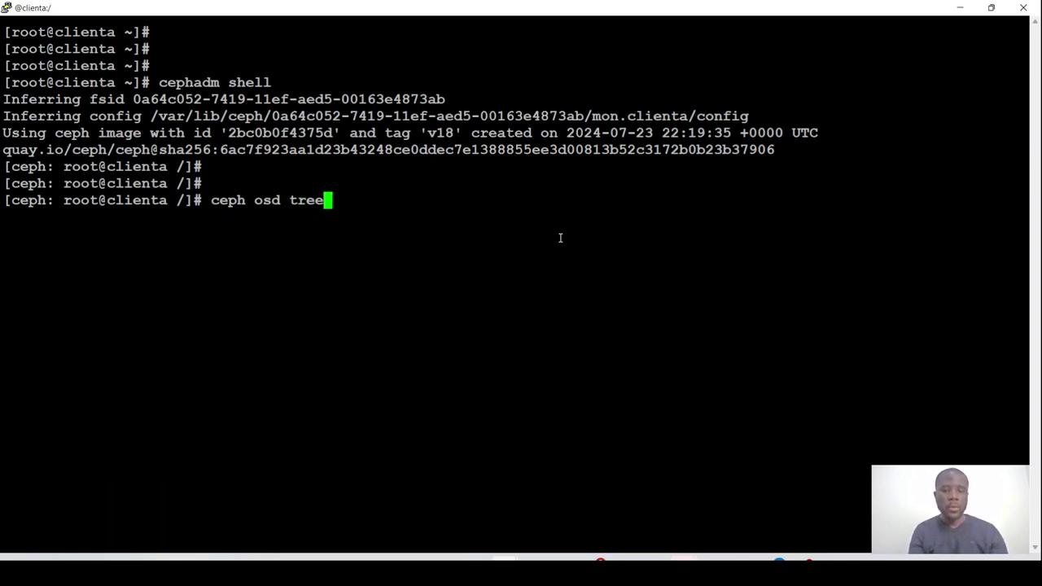
{"action": "key", "text": "Return"}
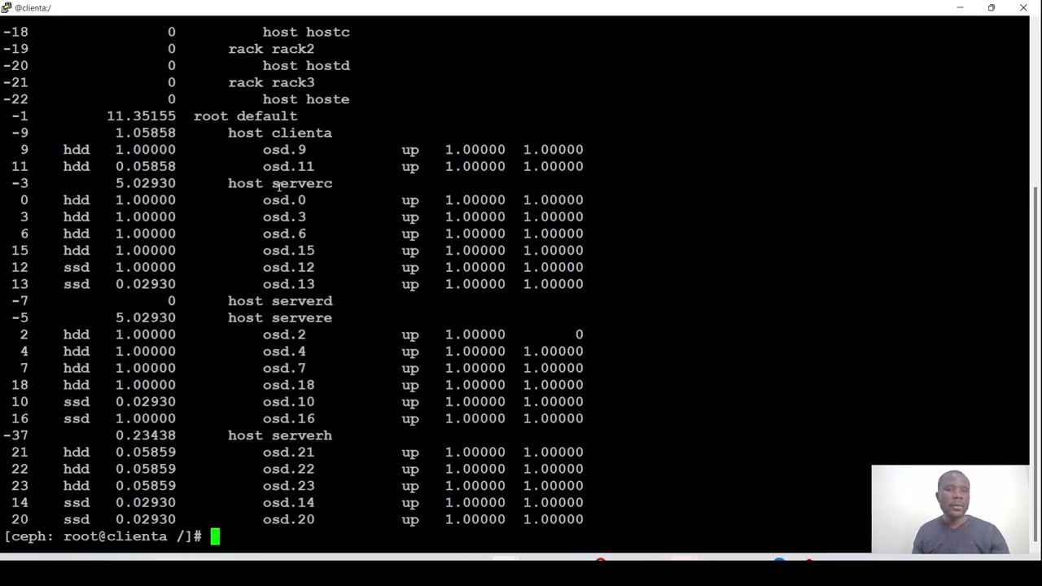
Compare the OSDs under hosts serverc and servere in the tree output with the dashboard's CRUSH map.
{"action": "left_click_drag", "start_coordinate": [273, 185], "coordinate": [332, 183]}
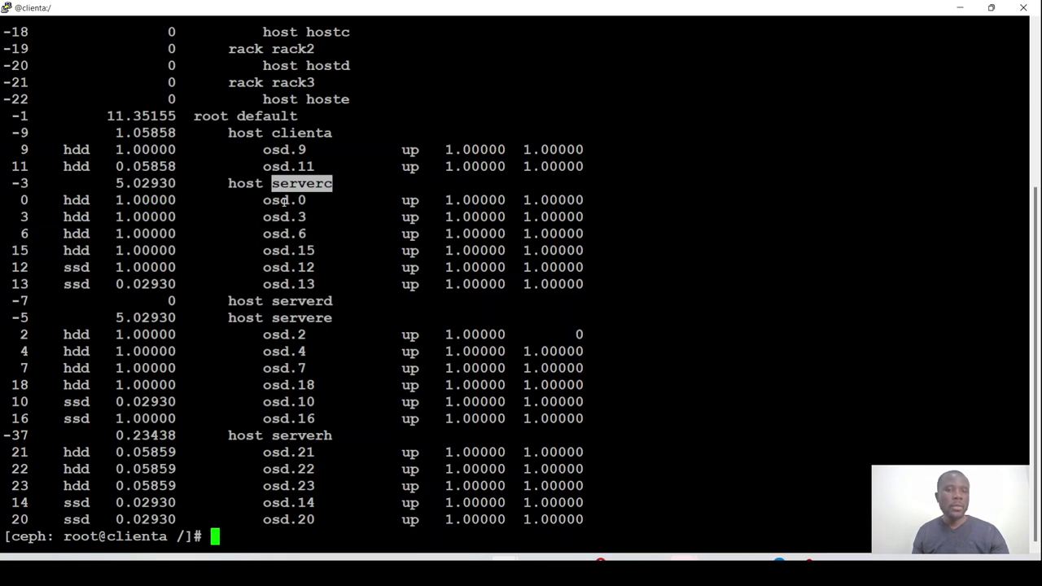
{"action": "left_click_drag", "start_coordinate": [287, 202], "coordinate": [305, 216]}
{"action": "left_click_drag", "start_coordinate": [272, 251], "coordinate": [298, 251]}
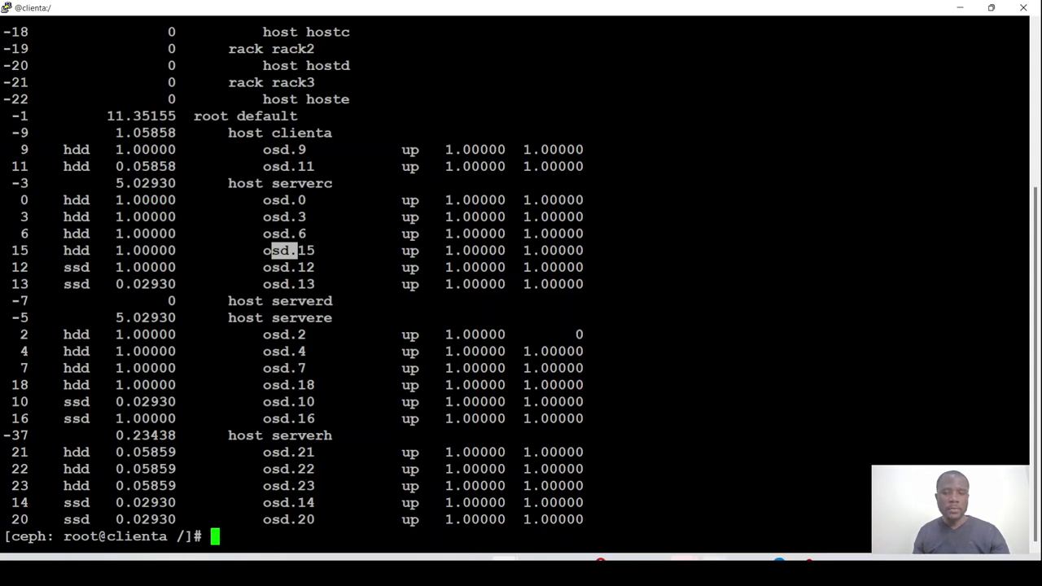
{"action": "left_click", "coordinate": [743, 558]}
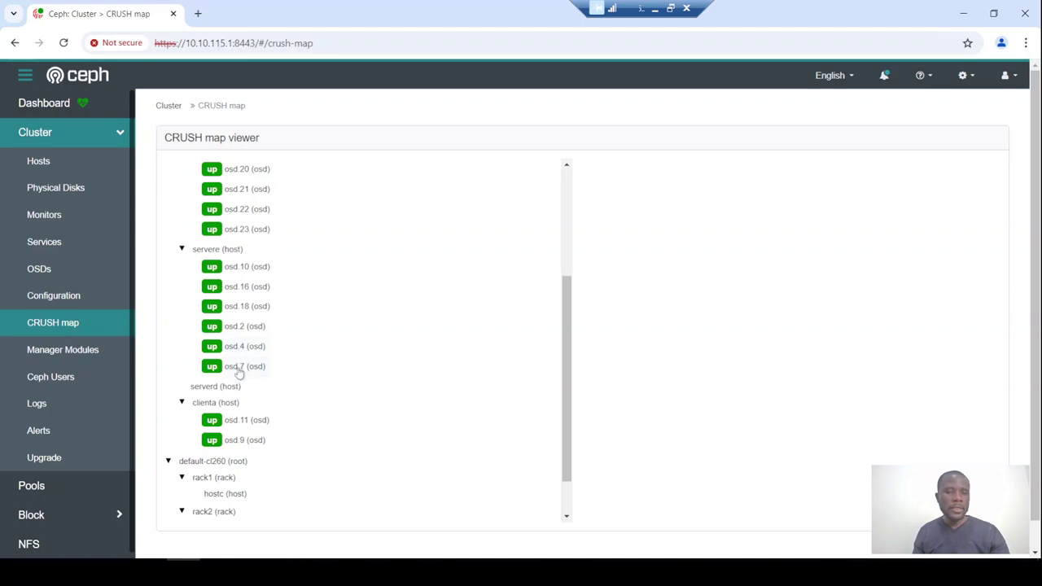
{"action": "left_click", "coordinate": [655, 9]}
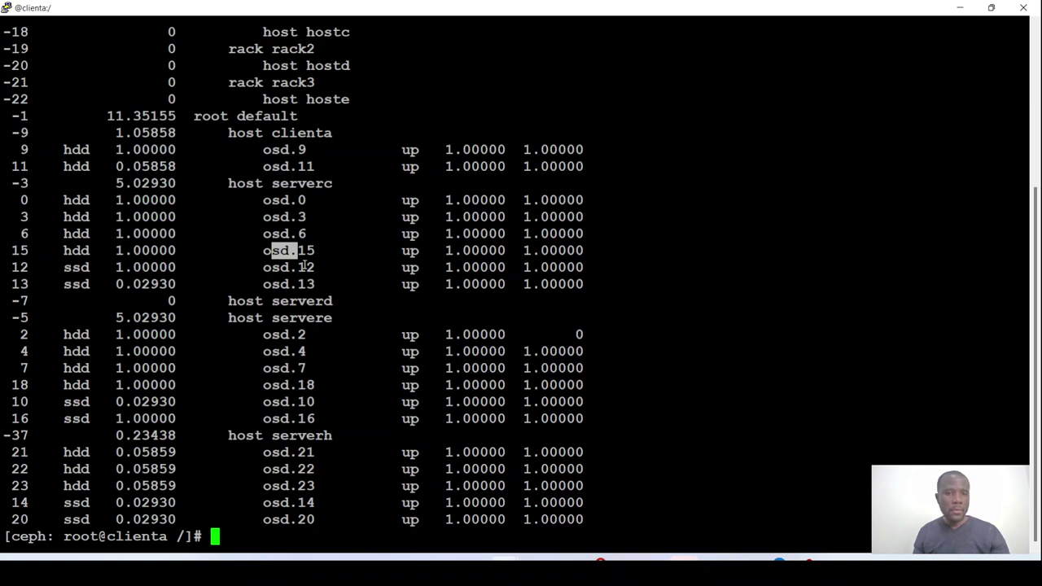
{"action": "left_click_drag", "start_coordinate": [272, 351], "coordinate": [312, 370]}
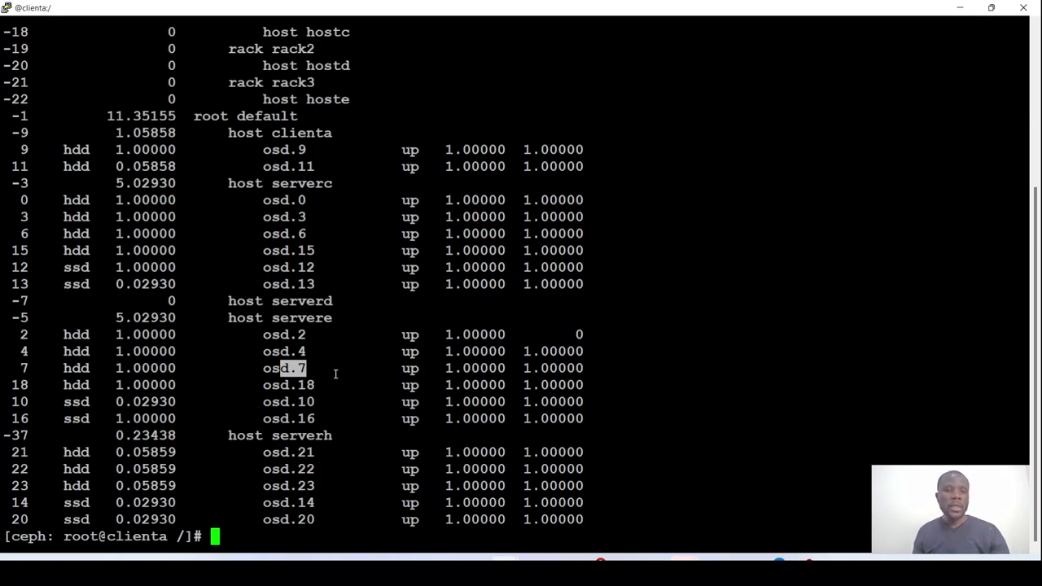
{"action": "double_click", "coordinate": [295, 334]}
{"action": "left_click", "coordinate": [314, 322]}
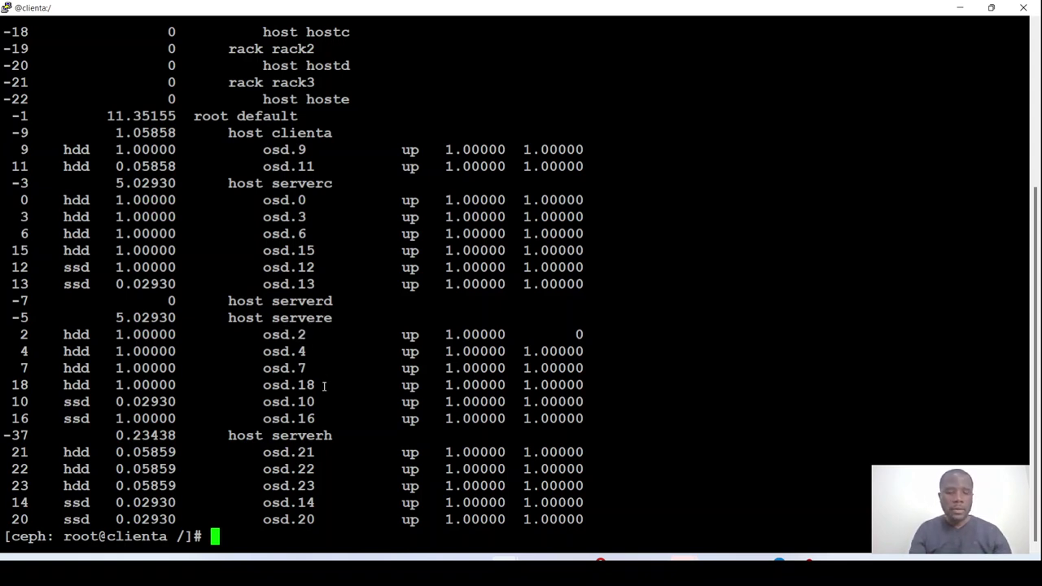
List the cluster's hosts and their addresses by running "ceph orch host ls".
{"action": "key", "text": "Return"}
{"action": "key", "text": "Return"}
{"action": "type", "text": "ceph orch "}
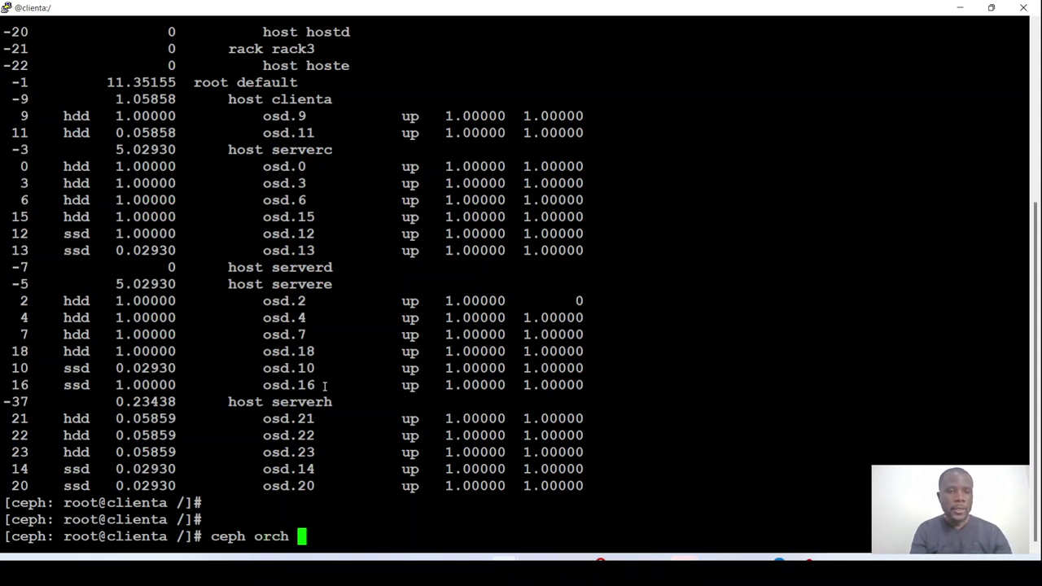
{"action": "type", "text": "ls"}
{"action": "key", "text": "BackSpace"}
{"action": "key", "text": "BackSpace"}
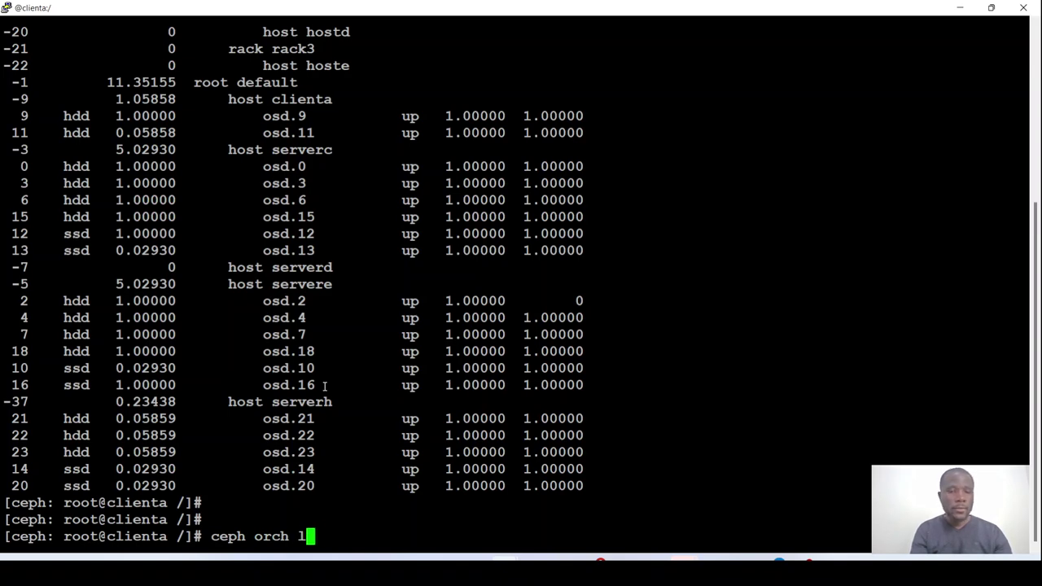
{"action": "type", "text": "host ls"}
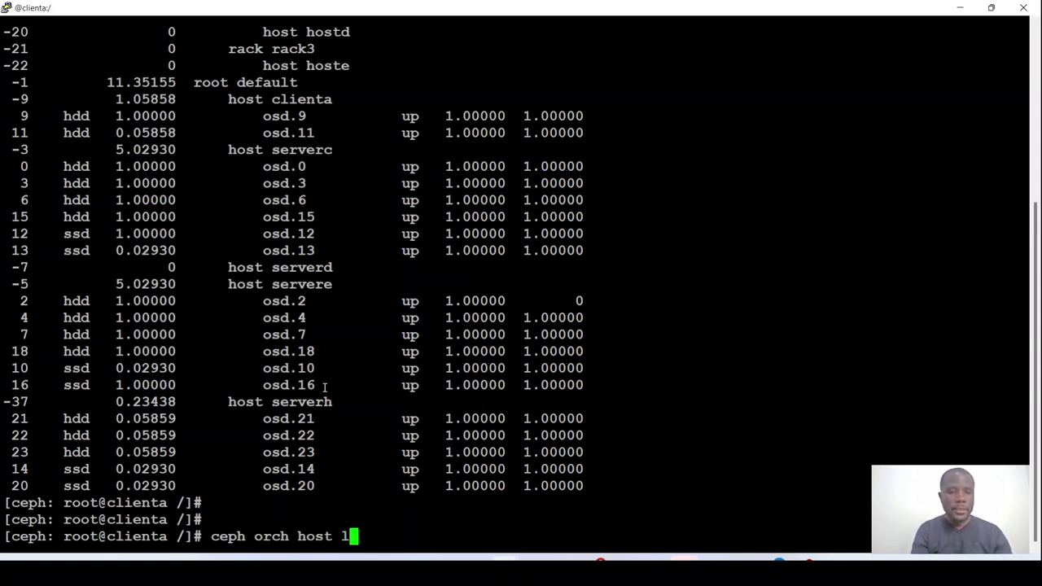
{"action": "key", "text": "Return"}
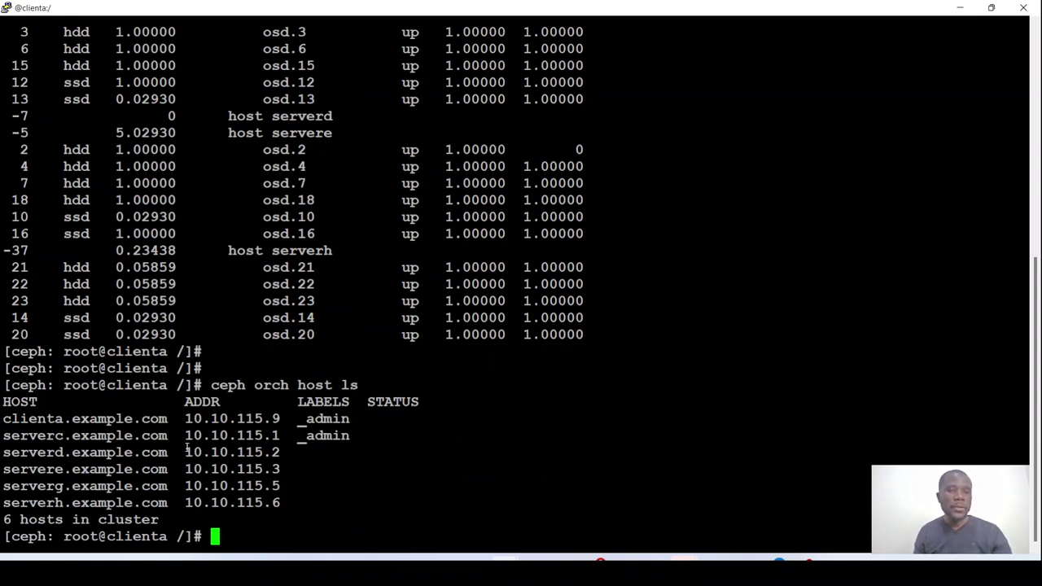
Copy the name osd.4 from the tree output and locate that OSD by running "ceph osd find osd.4".
{"action": "double_click", "coordinate": [290, 166]}
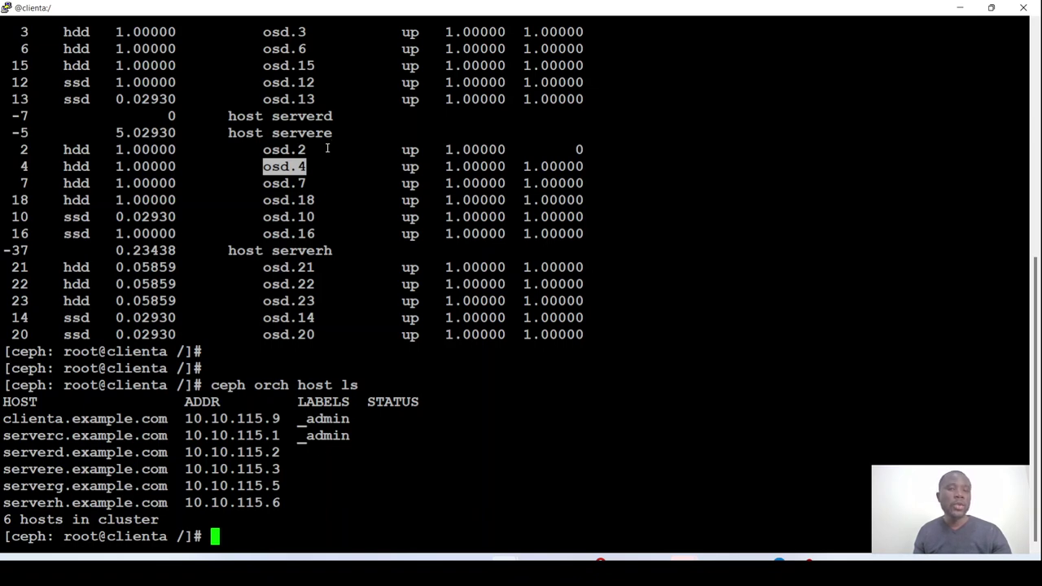
{"action": "double_click", "coordinate": [285, 166]}
{"action": "key", "text": "ctrl+c"}
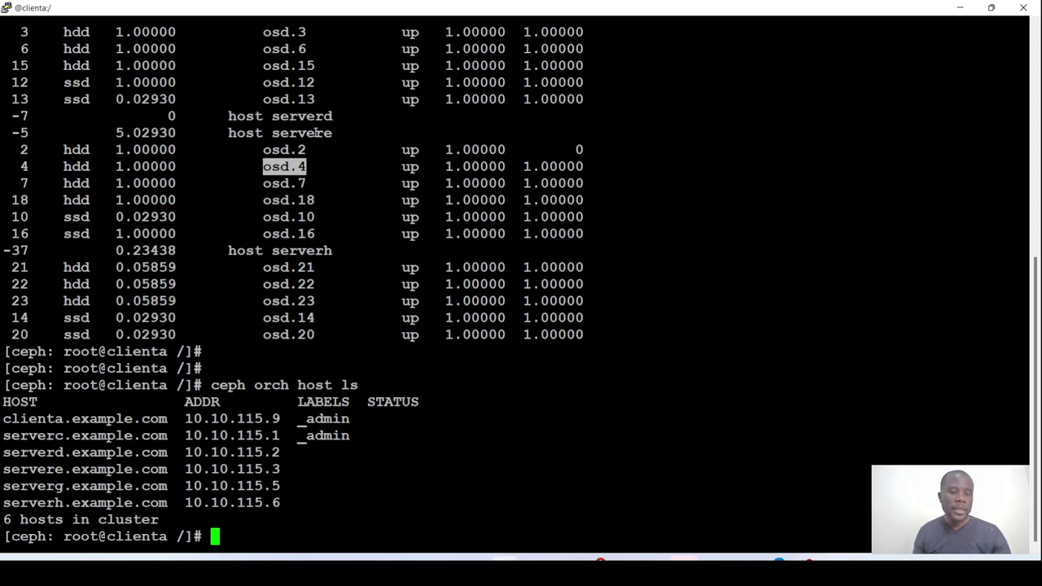
{"action": "type", "text": "ce"}
{"action": "key", "text": "BackSpace"}
{"action": "type", "text": "eph "}
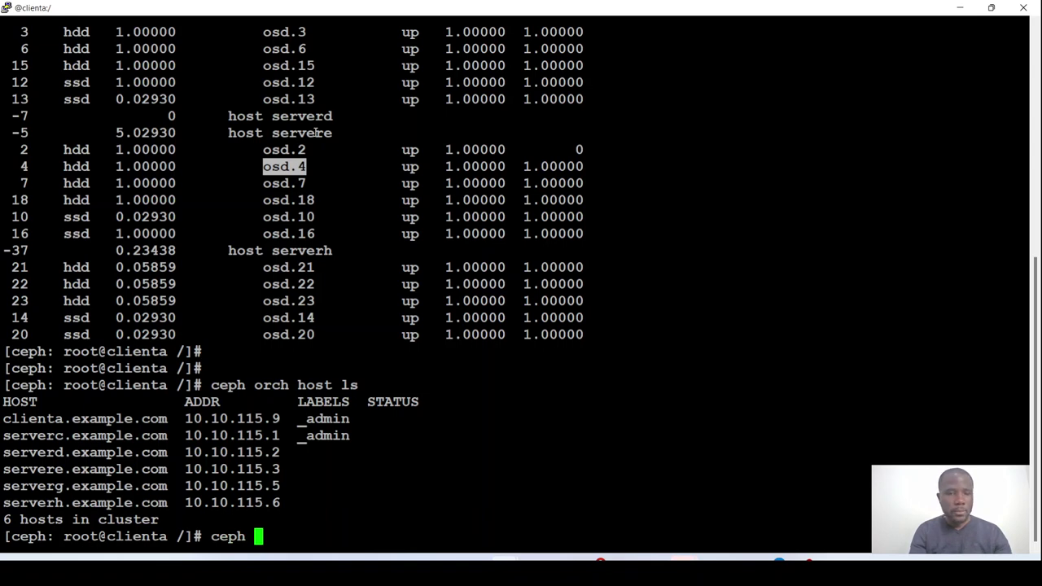
{"action": "type", "text": "osd f"}
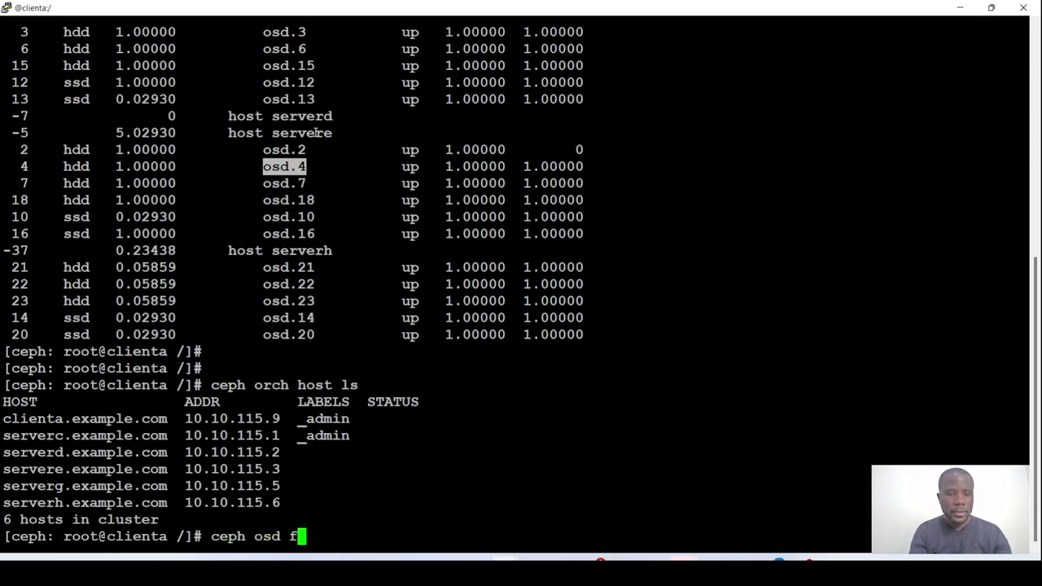
{"action": "type", "text": "ing"}
{"action": "key", "text": "BackSpace"}
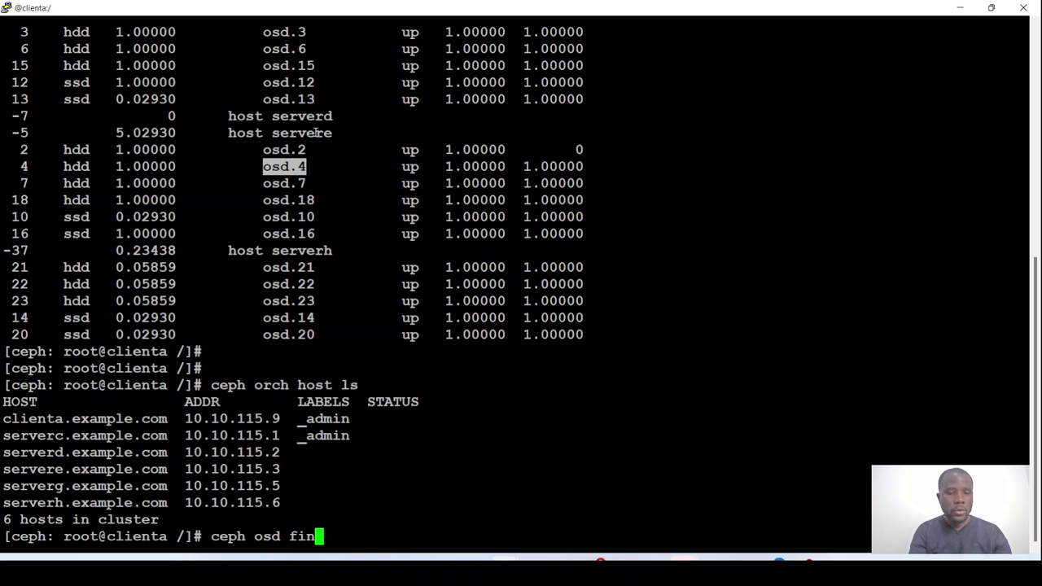
{"action": "type", "text": "d"}
{"action": "right_click", "coordinate": [577, 330]}
{"action": "key", "text": "Return"}
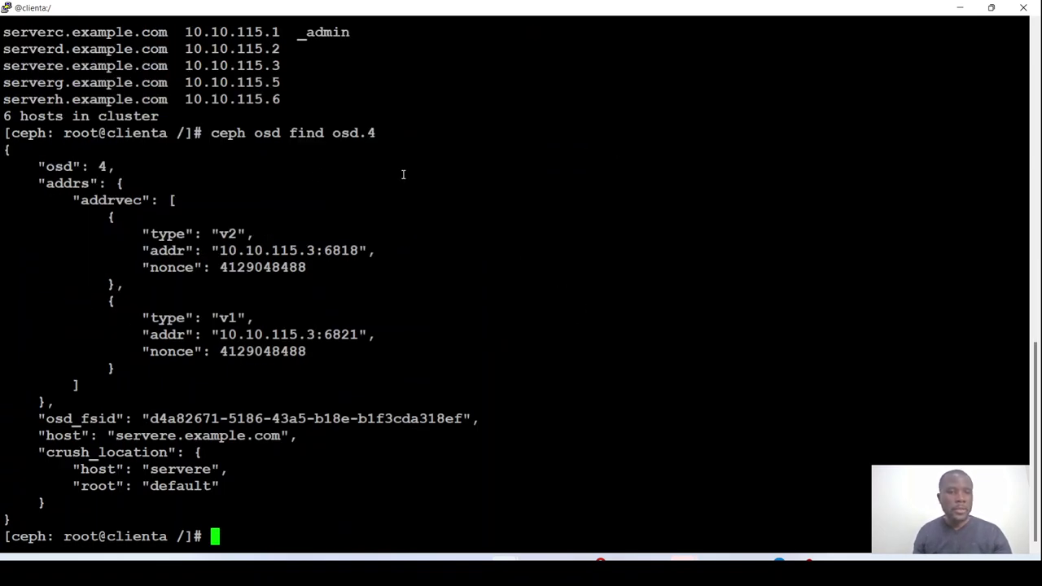
Examine the find output for osd.4, checking the host entry that tells where the OSD is located.
{"action": "left_click_drag", "start_coordinate": [297, 133], "coordinate": [368, 133]}
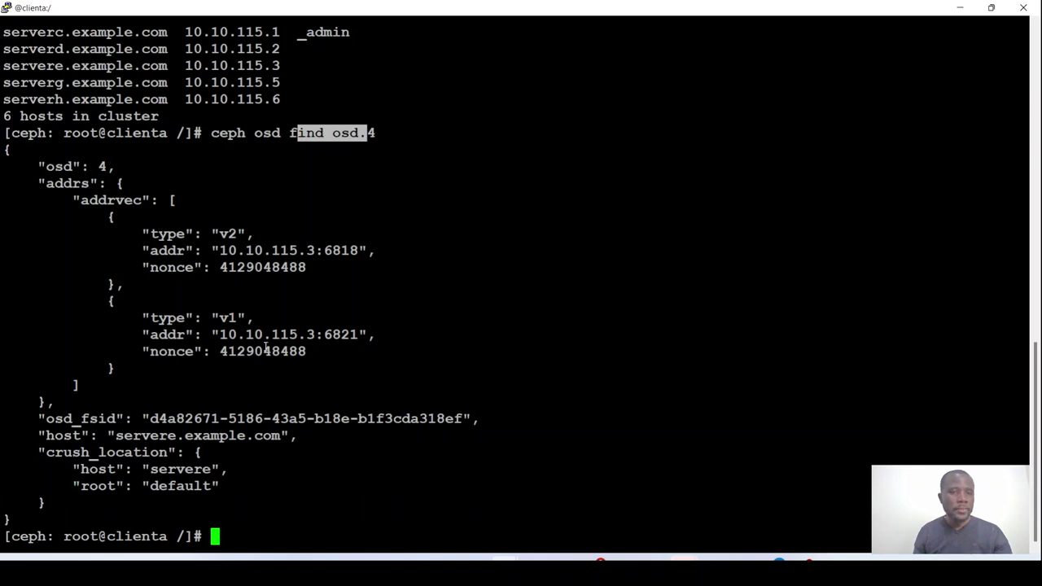
{"action": "left_click_drag", "start_coordinate": [116, 436], "coordinate": [233, 438]}
{"action": "left_click", "coordinate": [334, 413]}
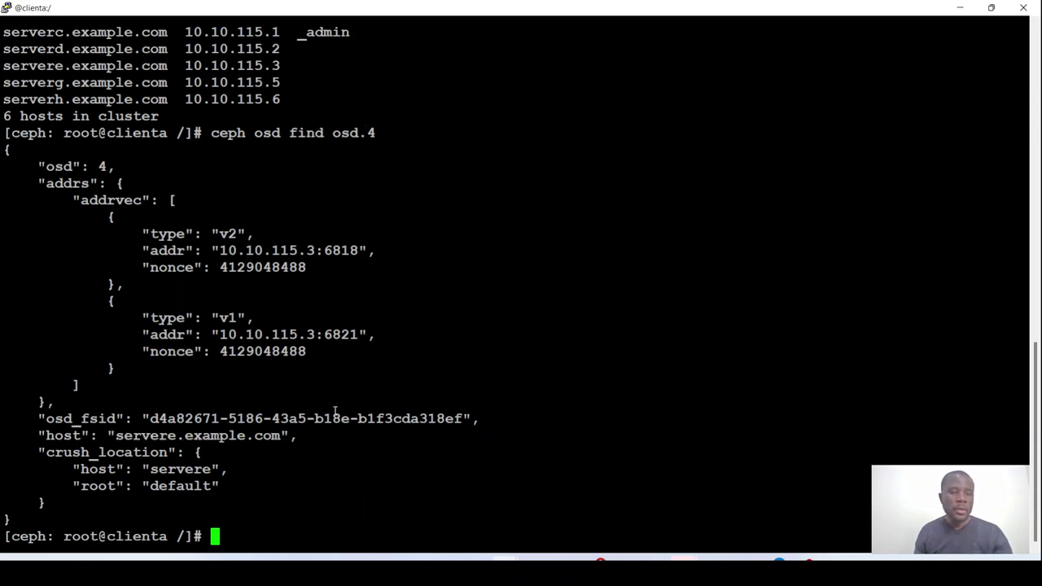
{"action": "key", "text": "Return"}
{"action": "key", "text": "Return"}
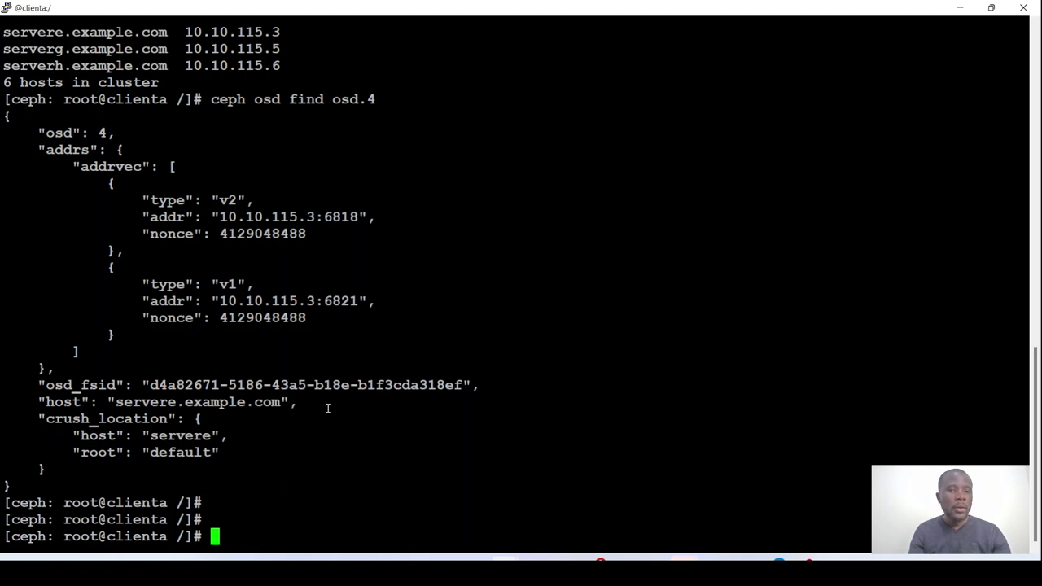
{"action": "double_click", "coordinate": [358, 100]}
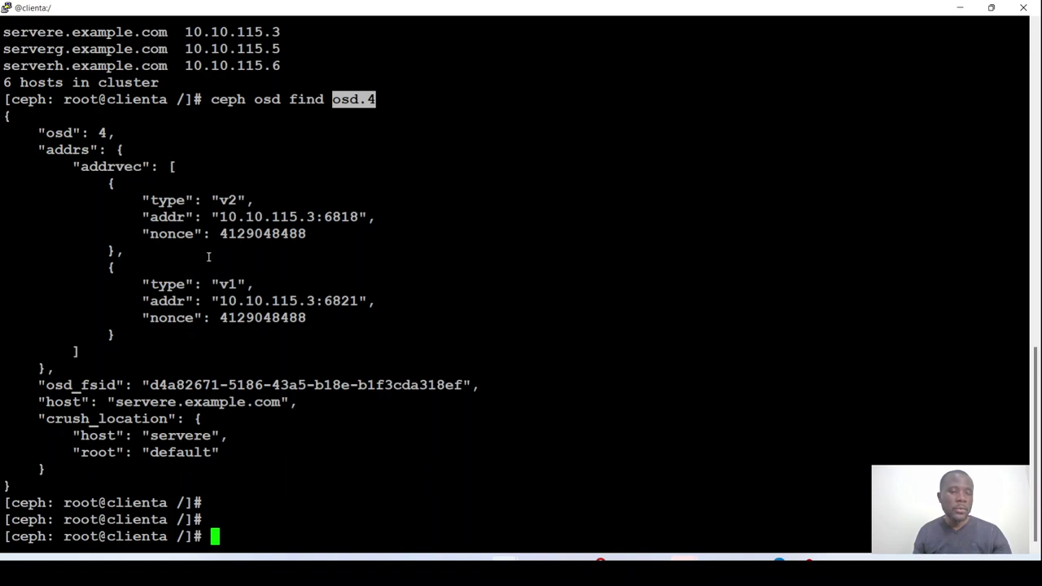
{"action": "left_click_drag", "start_coordinate": [142, 401], "coordinate": [281, 402]}
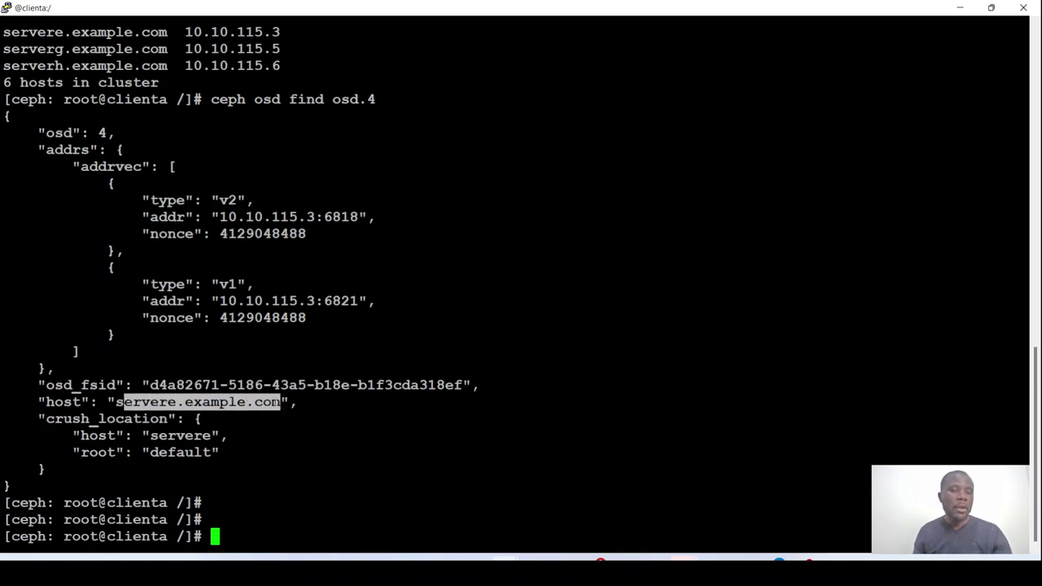
{"action": "double_click", "coordinate": [345, 98]}
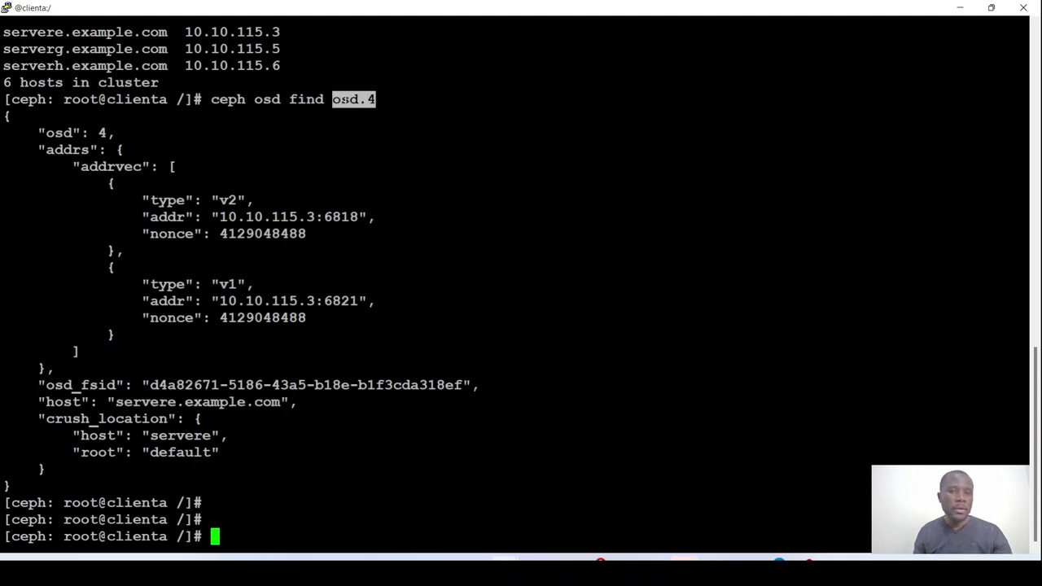
{"action": "left_click", "coordinate": [284, 309]}
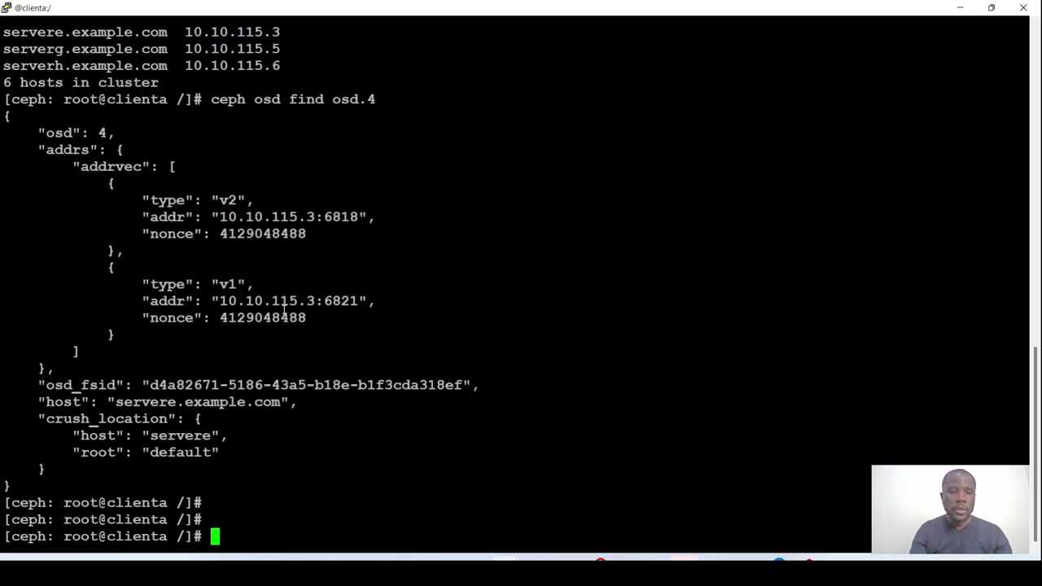
Switch to the Ceph dashboard in the browser and open the cluster's Physical Disks inventory.
{"action": "key", "text": "Return"}
{"action": "key", "text": "Return"}
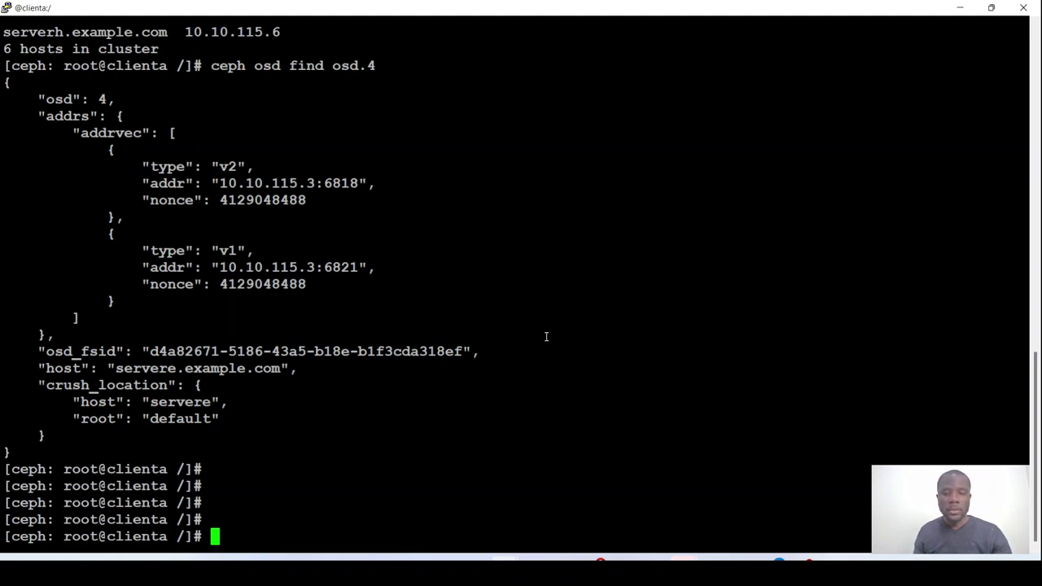
{"action": "left_click", "coordinate": [743, 558]}
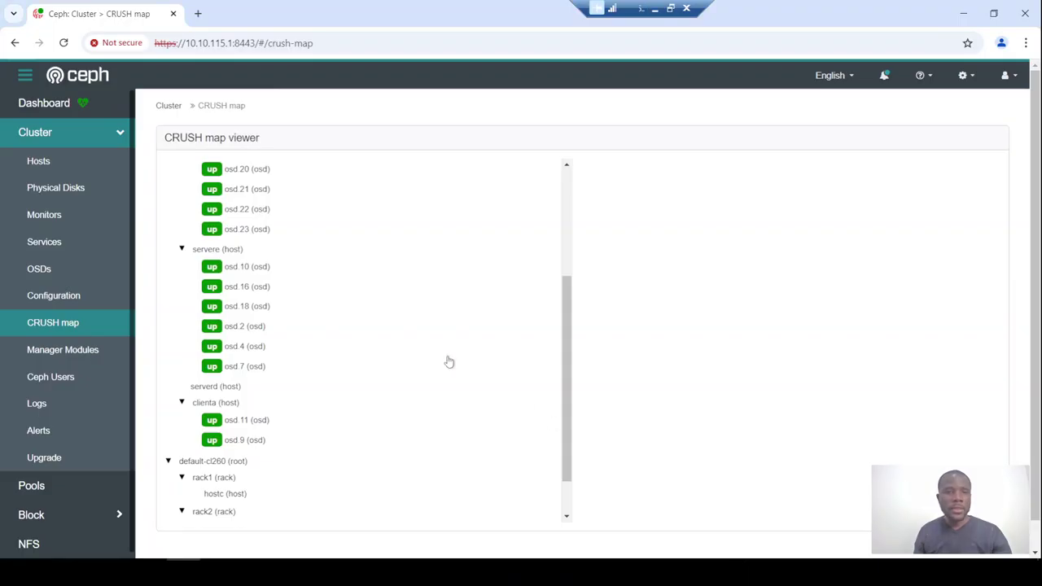
{"action": "left_click", "coordinate": [116, 137]}
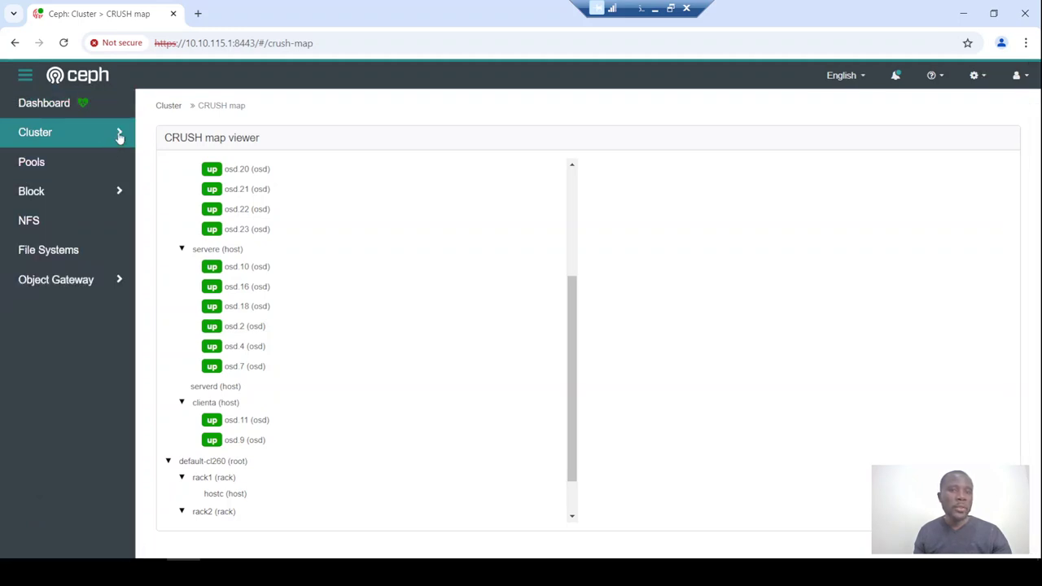
{"action": "left_click", "coordinate": [119, 137]}
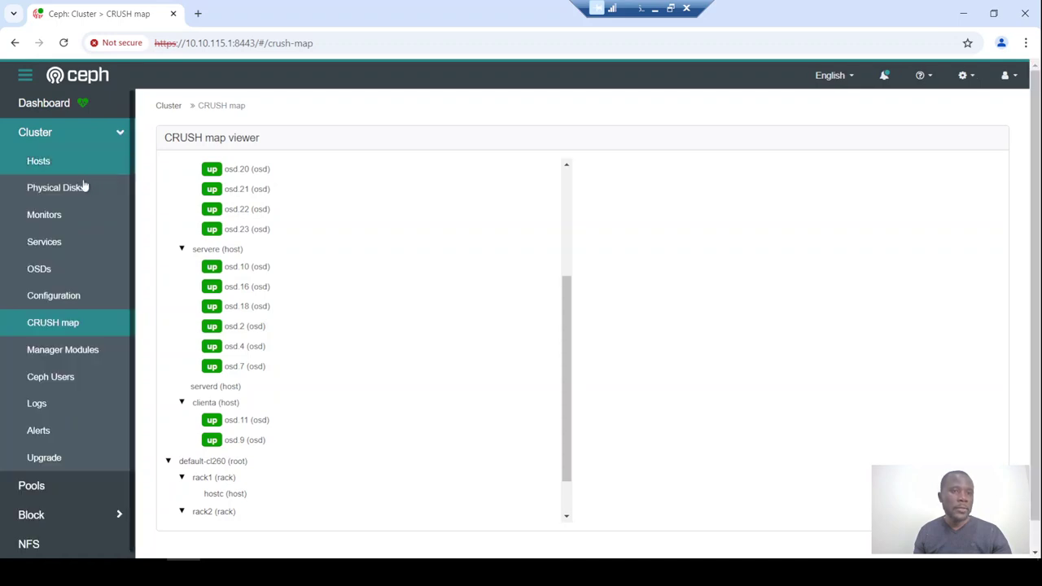
{"action": "left_click", "coordinate": [78, 193]}
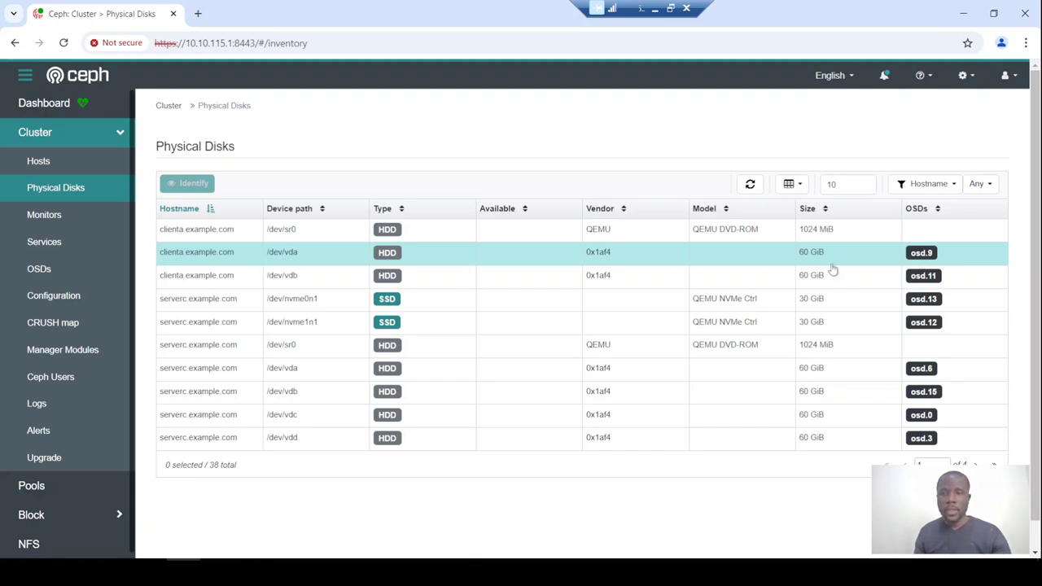
Show 15 rows per page in the Physical Disks table and review the disks listed for each host.
{"action": "left_click", "coordinate": [866, 186]}
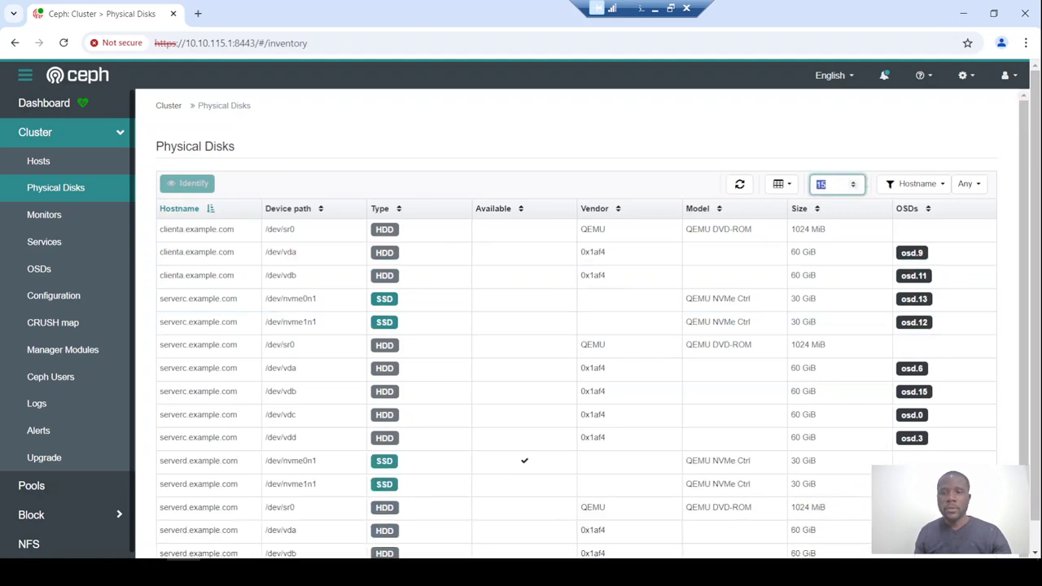
{"action": "scroll", "coordinate": [757, 325], "scroll_direction": "down", "scroll_amount": 1}
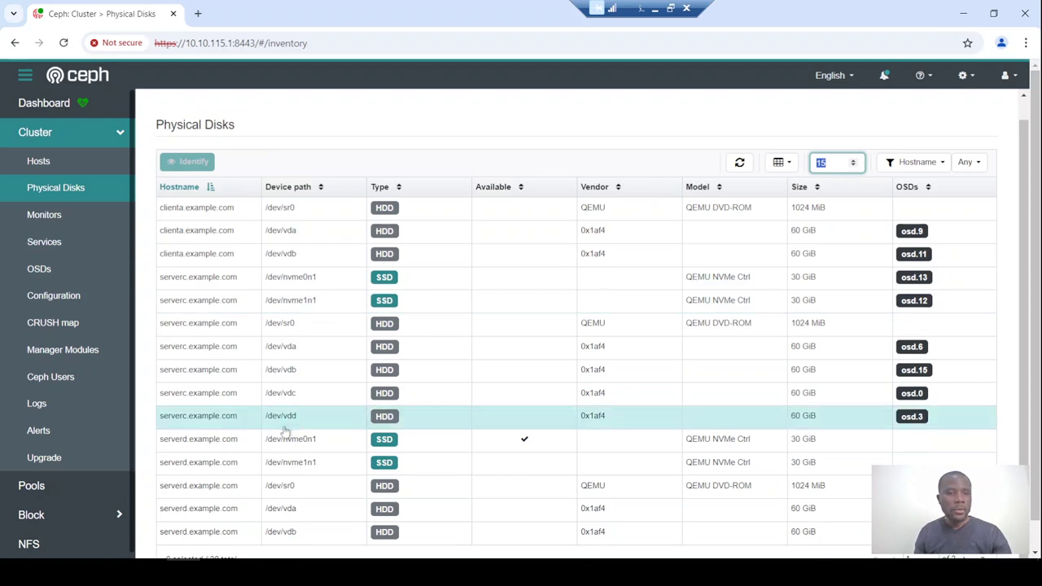
{"action": "scroll", "coordinate": [278, 431], "scroll_direction": "down", "scroll_amount": 1}
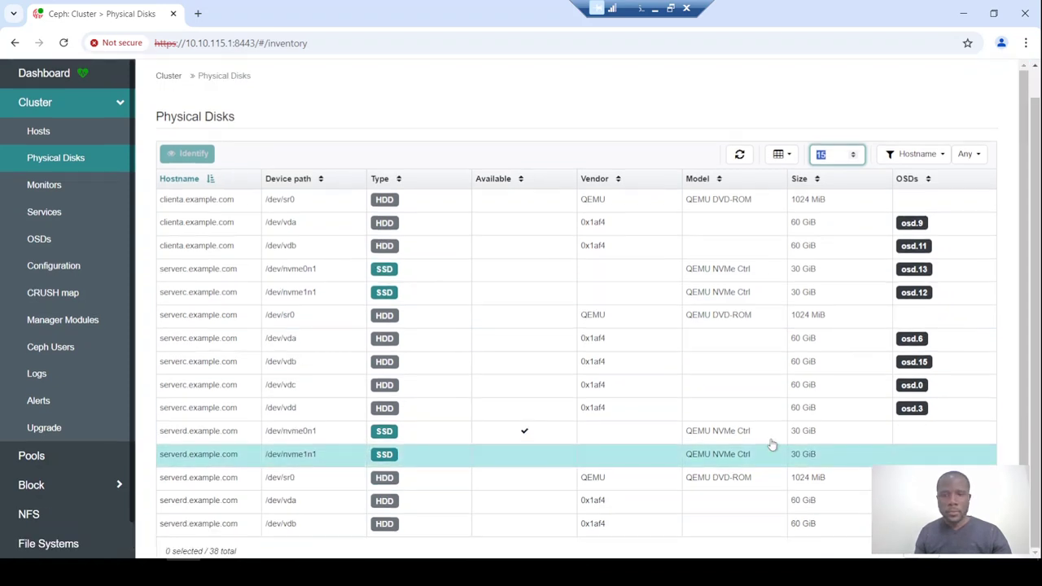
{"action": "scroll", "coordinate": [771, 445], "scroll_direction": "down", "scroll_amount": 1}
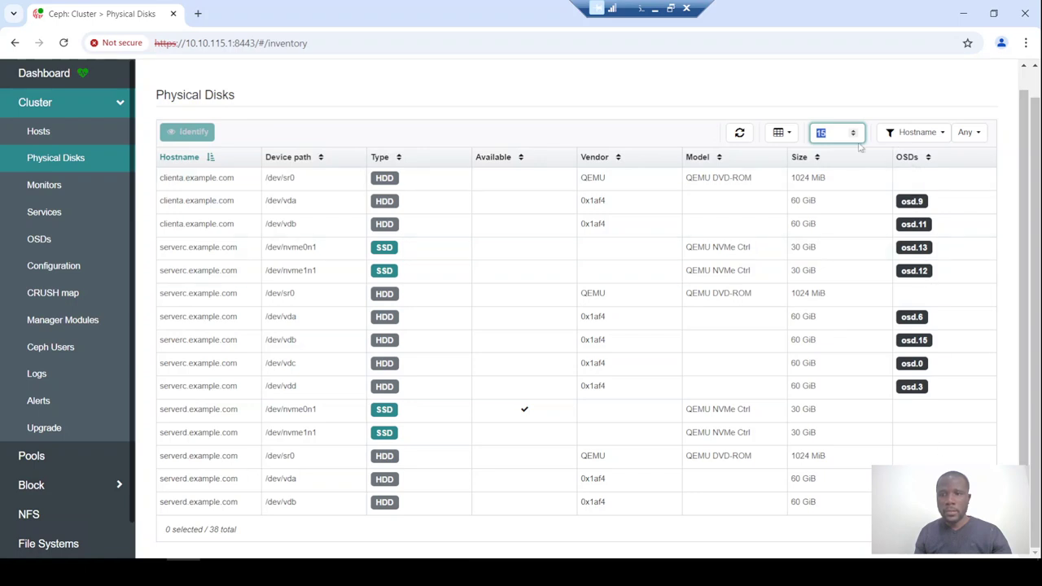
Show 26 rows per page in the Physical Disks table and examine the disks and OSDs on serverd and servere.
{"action": "left_click", "coordinate": [854, 130]}
{"action": "left_click", "coordinate": [854, 130]}
{"action": "left_click", "coordinate": [853, 129]}
{"action": "left_click", "coordinate": [854, 129]}
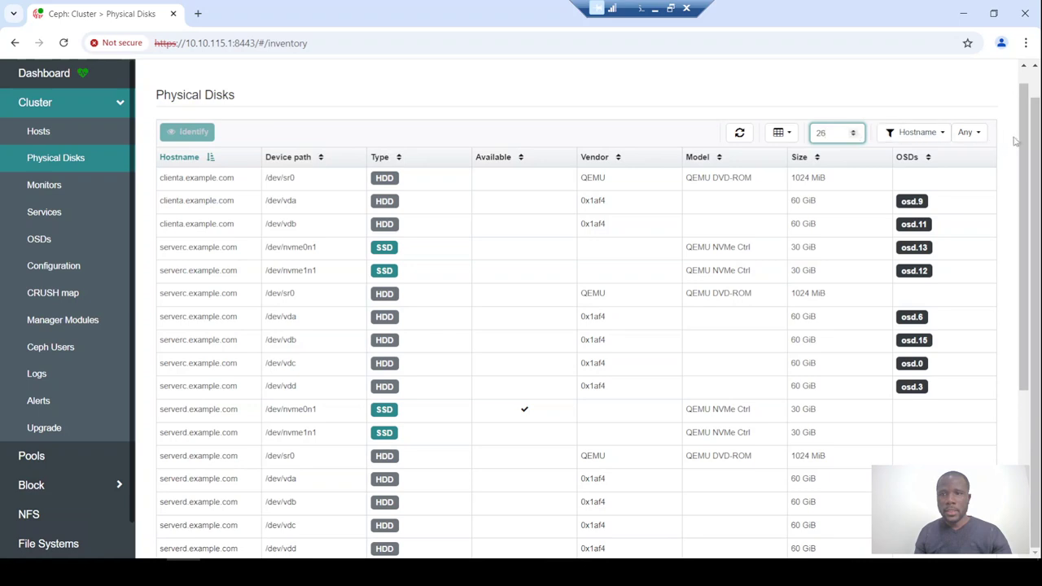
{"action": "scroll", "coordinate": [1024, 242], "scroll_direction": "down", "scroll_amount": 1}
{"action": "left_click_drag", "start_coordinate": [1025, 242], "coordinate": [1025, 348]}
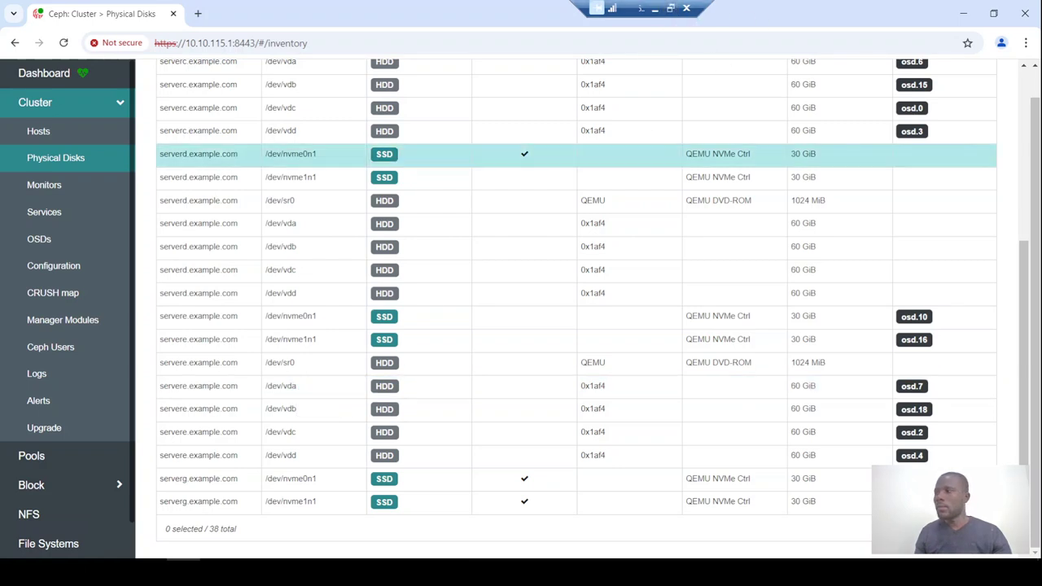
Switch to the terminal and exit both the Ceph shell and the SSH session on clienta.
{"action": "key", "text": "alt+Tab"}
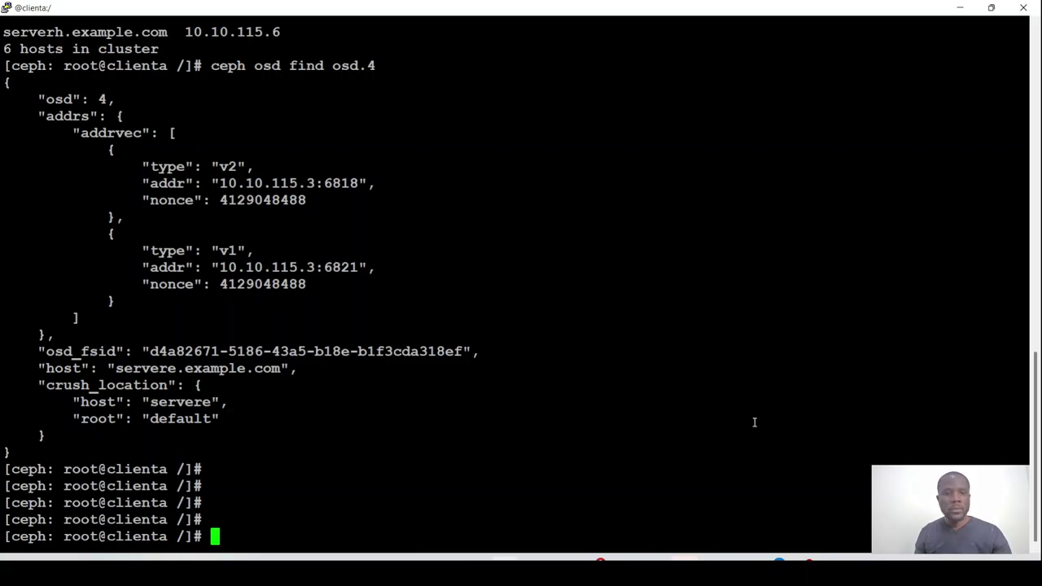
{"action": "type", "text": "exit"}
{"action": "key", "text": "Return"}
{"action": "type", "text": "exit"}
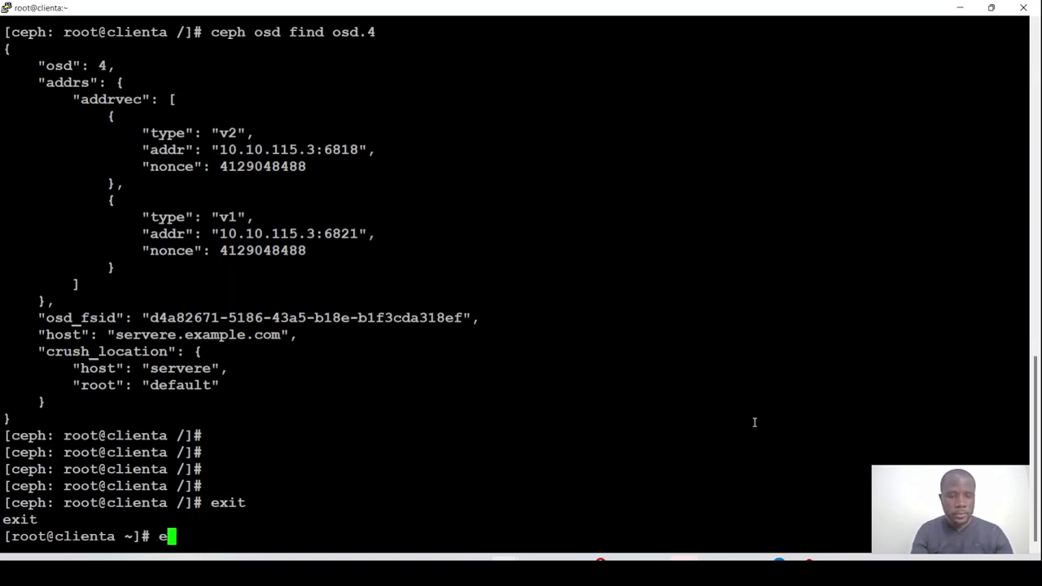
{"action": "key", "text": "Return"}
Connect to servere by running "ssh 10.10.115.3" from lab1.
{"action": "key", "text": "Up"}
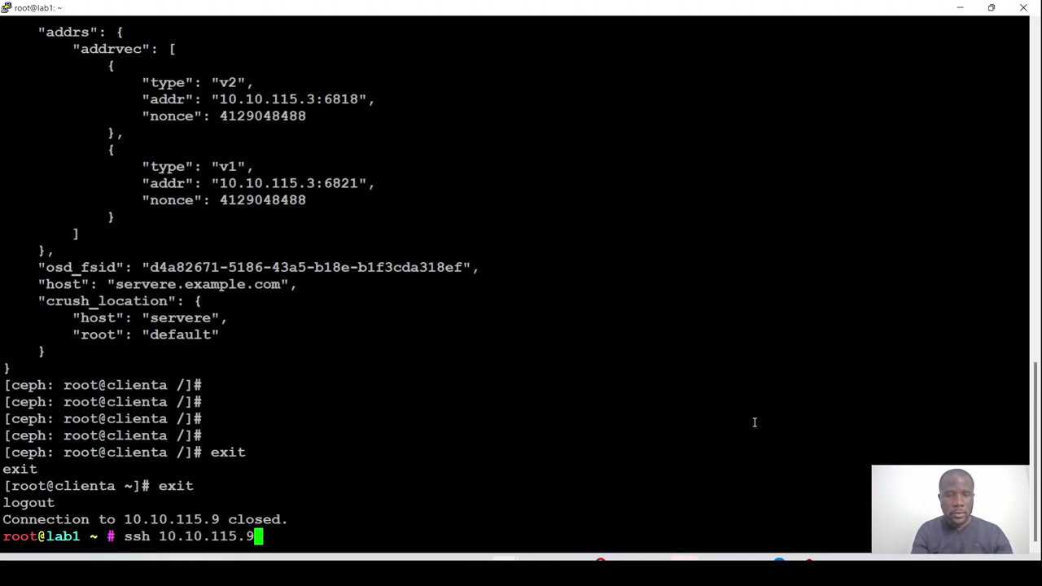
{"action": "key", "text": "BackSpace"}
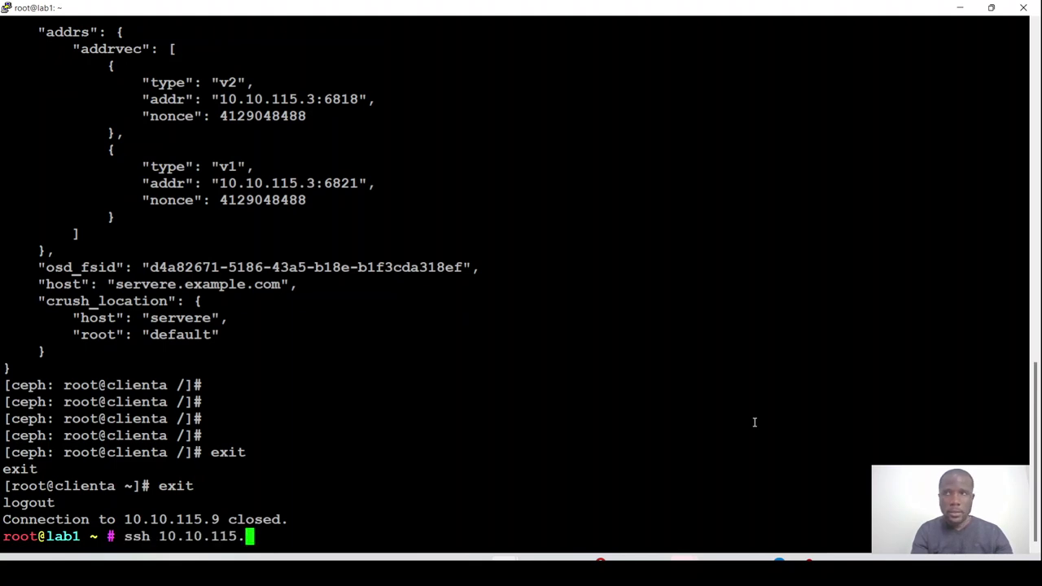
{"action": "type", "text": "3"}
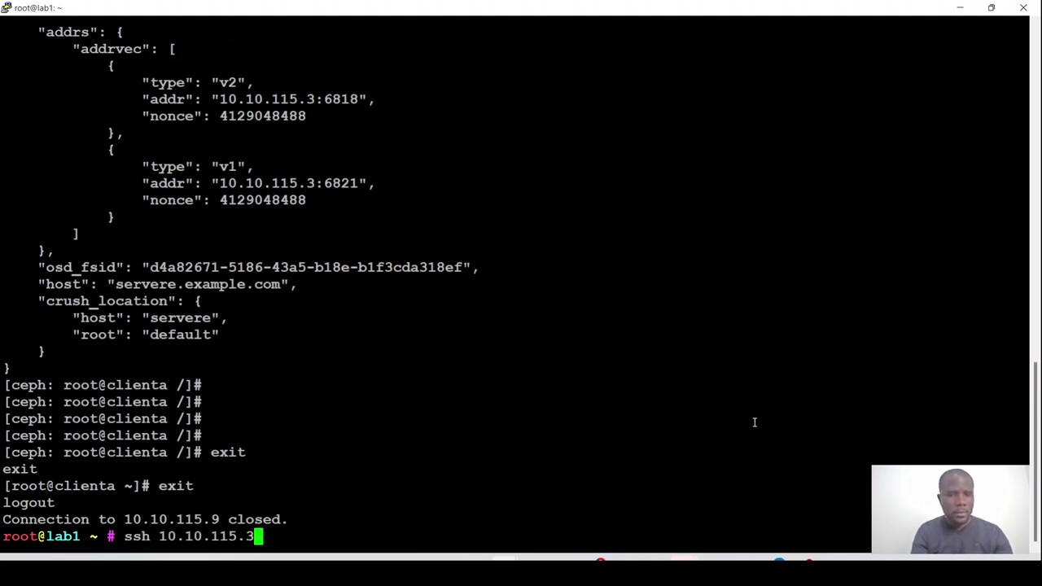
{"action": "key", "text": "Return"}
{"action": "key", "text": "Return"}
{"action": "key", "text": "Return"}
List servere's block devices by running "lsblk" and examine the Ceph OSD volume under disk vda.
{"action": "type", "text": "lsblk"}
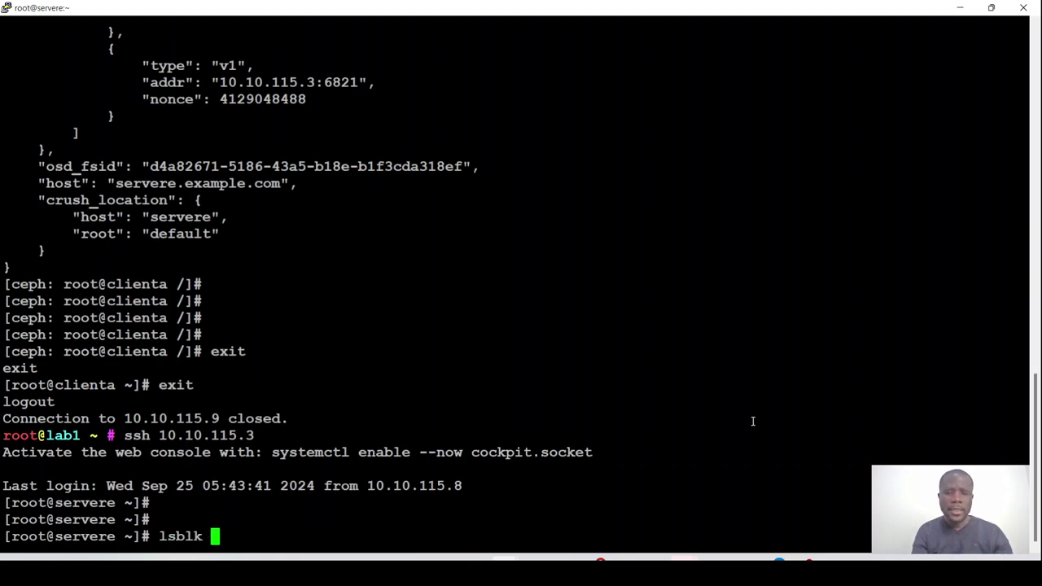
{"action": "key", "text": "Return"}
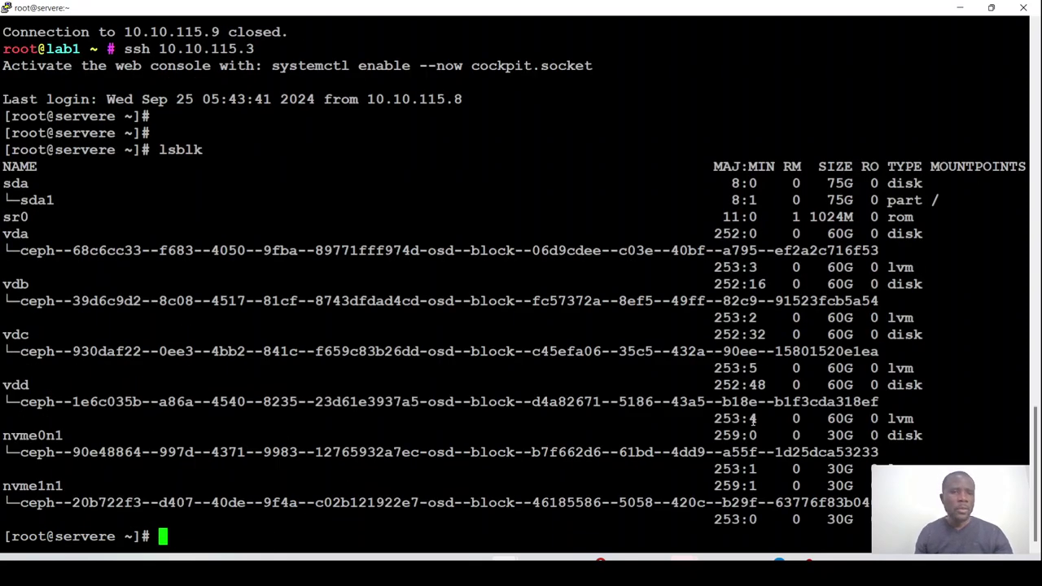
{"action": "double_click", "coordinate": [13, 236]}
{"action": "left_click", "coordinate": [12, 284]}
{"action": "left_click_drag", "start_coordinate": [30, 251], "coordinate": [437, 257]}
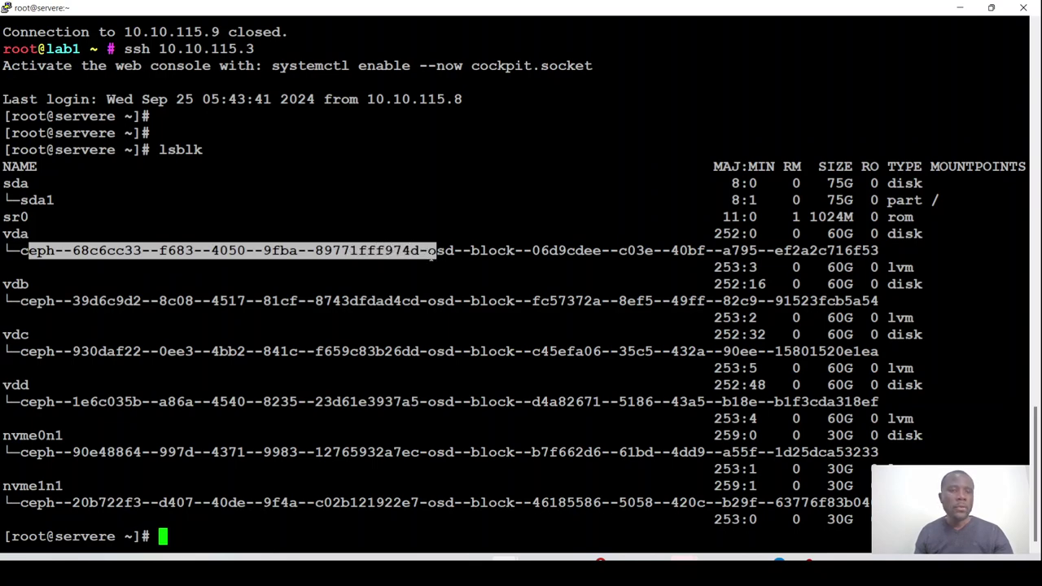
{"action": "double_click", "coordinate": [11, 234]}
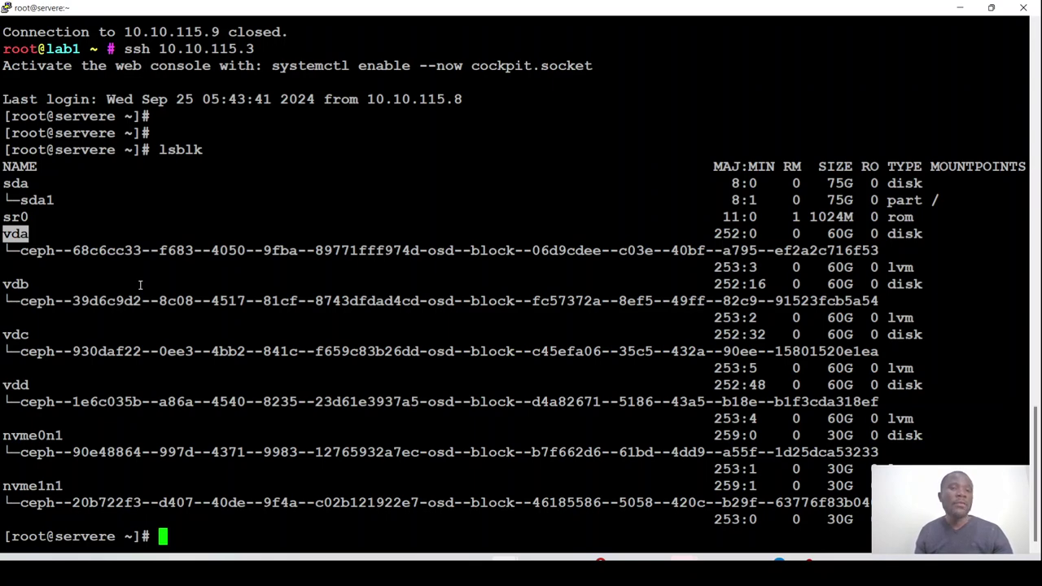
{"action": "left_click", "coordinate": [263, 283]}
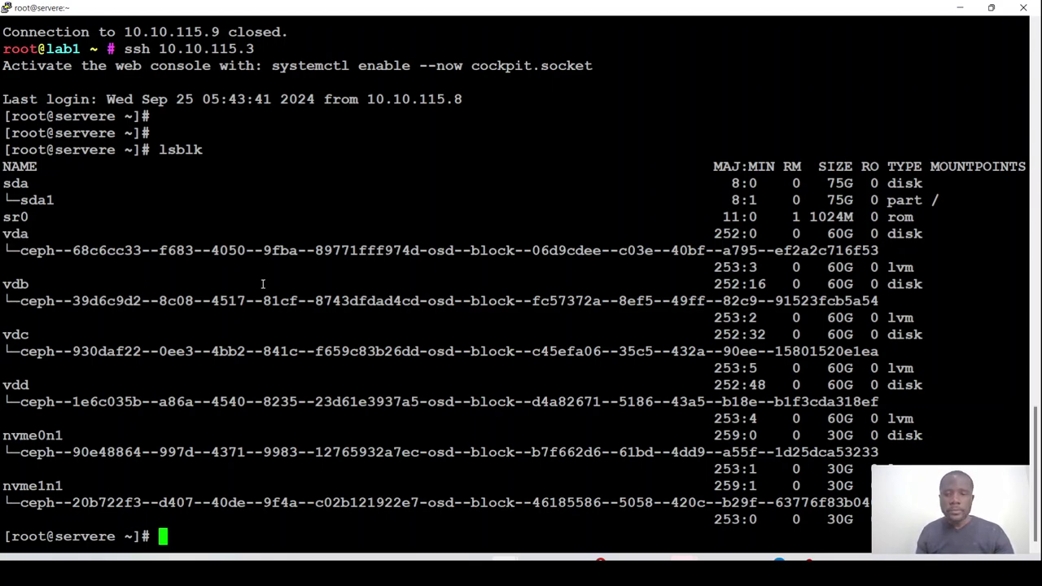
Log out of servere and reconnect to clienta by running "ssh 10.10.115.9".
{"action": "key", "text": "Return"}
{"action": "key", "text": "Return"}
{"action": "type", "text": "exit"}
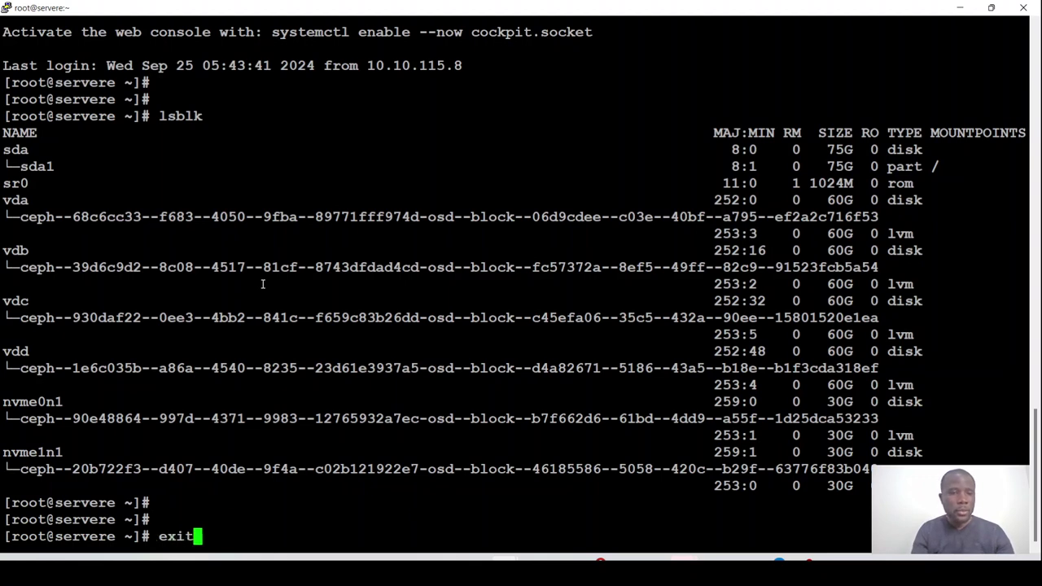
{"action": "key", "text": "Return"}
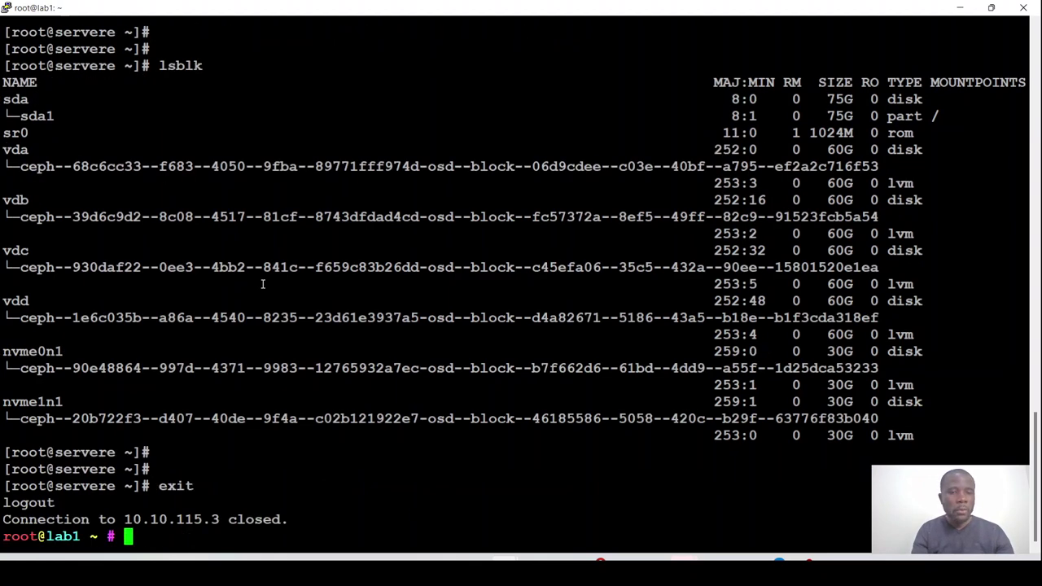
{"action": "key", "text": "Up"}
{"action": "key", "text": "BackSpace"}
{"action": "type", "text": "9"}
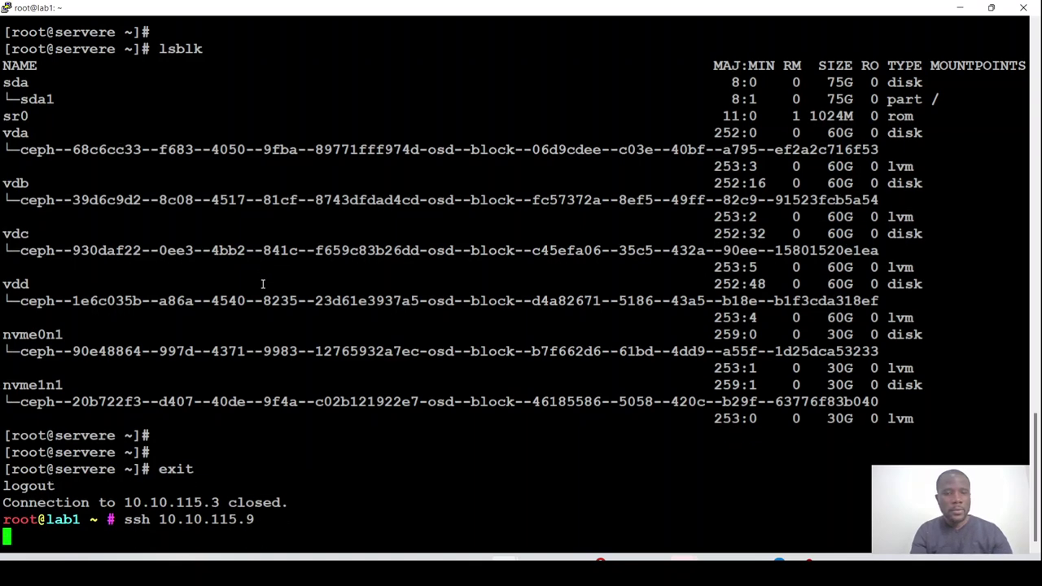
{"action": "key", "text": "Return"}
{"action": "key", "text": "Return"}
{"action": "key", "text": "Return"}
Start the Ceph shell on clienta by running "cephadm shell".
{"action": "type", "text": "exit"}
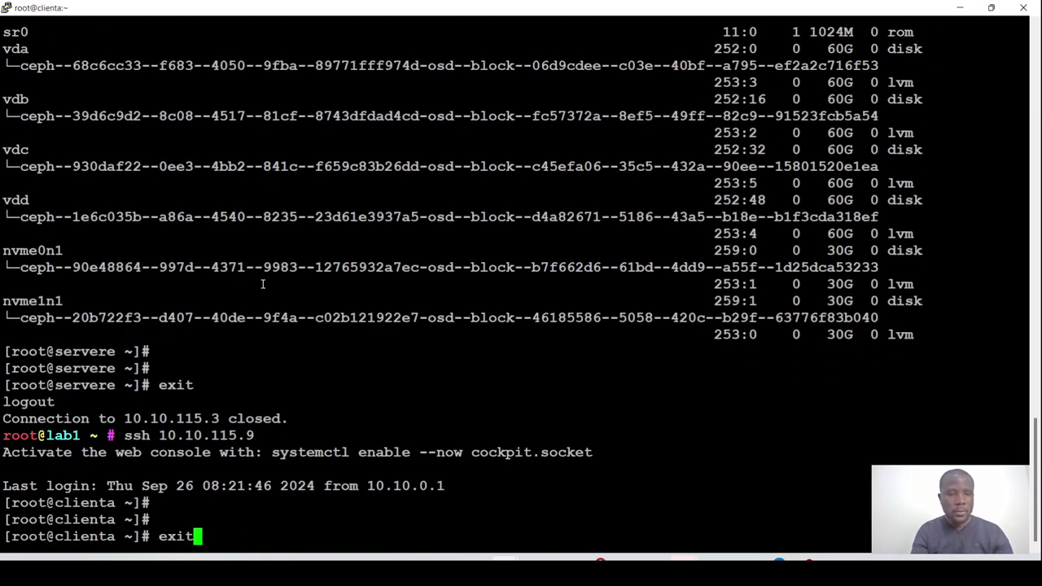
{"action": "key", "text": "Up"}
{"action": "key", "text": "Return"}
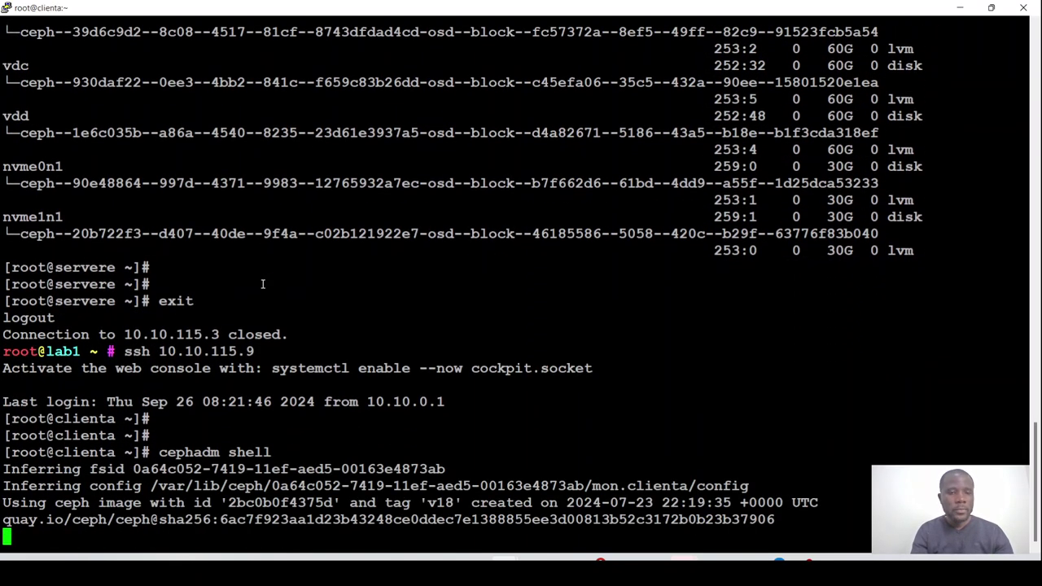
{"action": "key", "text": "Return"}
{"action": "key", "text": "Return"}
{"action": "key", "text": "Return"}
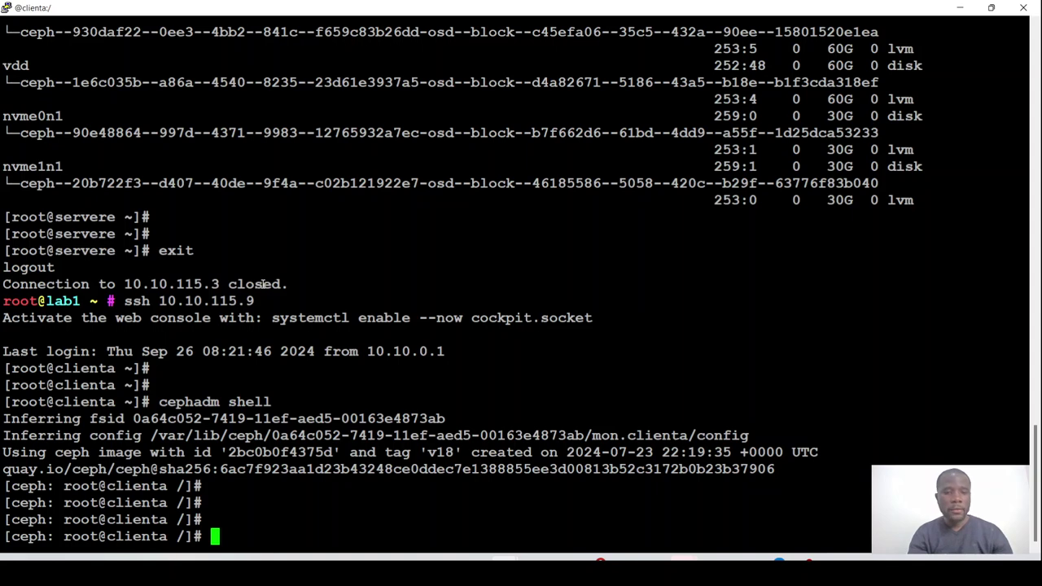
Display the OSD hierarchy by running "ceph osd tree".
{"action": "type", "text": "ceph "}
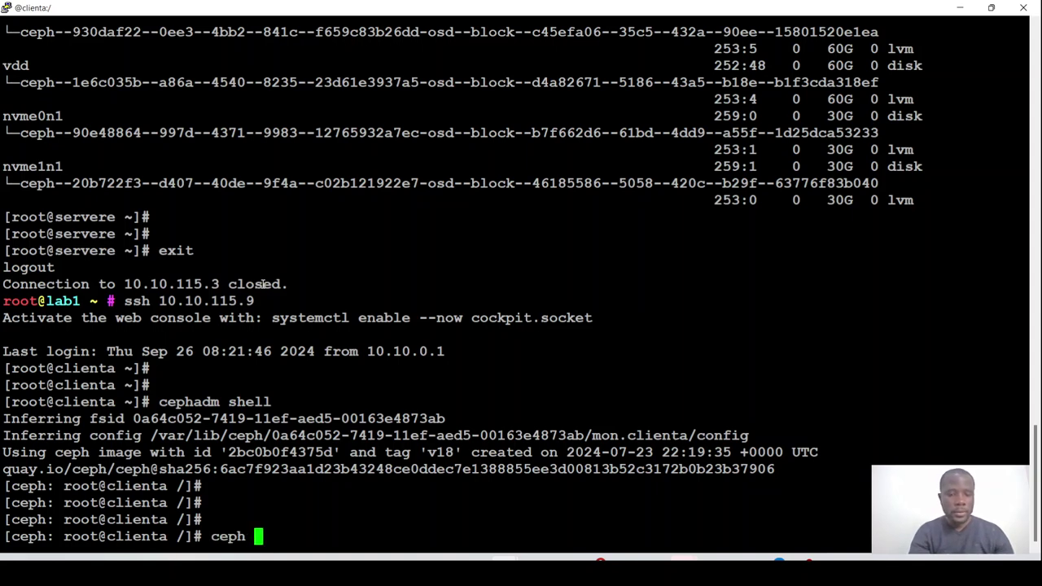
{"action": "type", "text": "osd tree"}
{"action": "key", "text": "Return"}
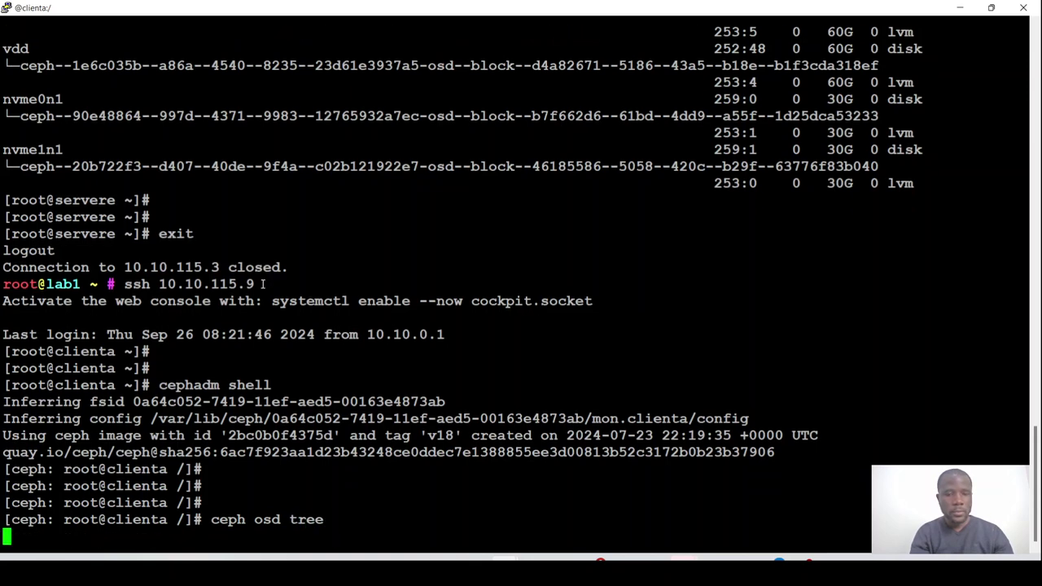
{"action": "key", "text": "Return"}
{"action": "key", "text": "Return"}
Stop the OSD osd.7 under host servere by running "ceph osd stop osd.7".
{"action": "key", "text": "Up"}
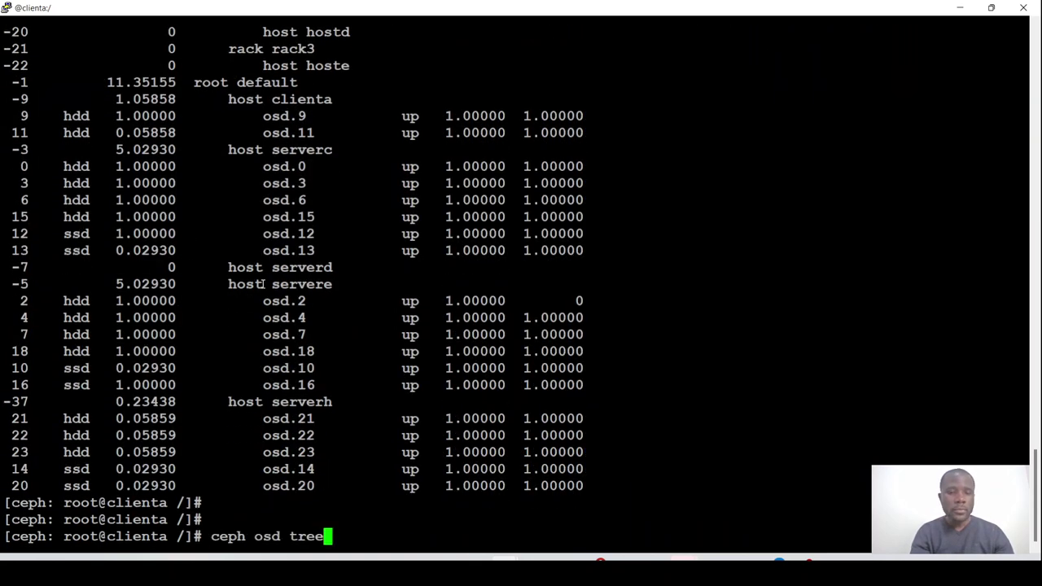
{"action": "key", "text": "BackSpace"}
{"action": "key", "text": "BackSpace"}
{"action": "key", "text": "BackSpace"}
{"action": "key", "text": "BackSpace"}
{"action": "type", "text": "stop"}
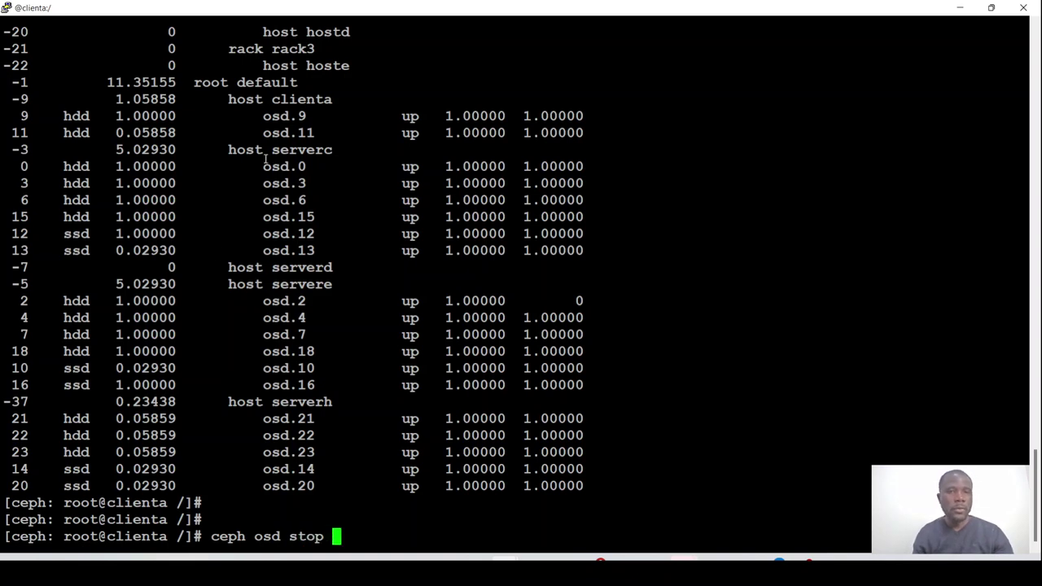
{"action": "double_click", "coordinate": [291, 333]}
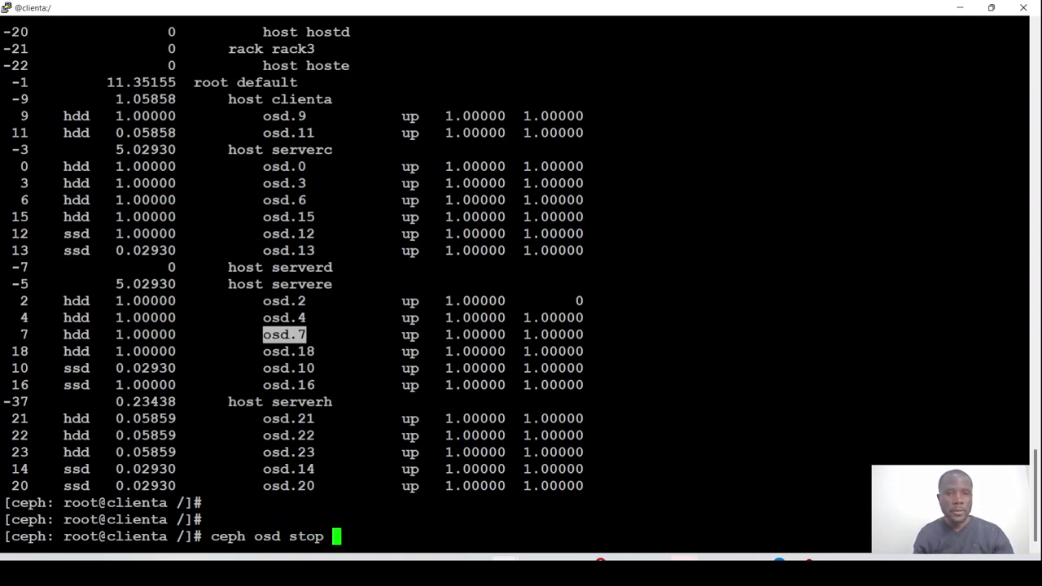
{"action": "type", "text": "osd.7"}
{"action": "key", "text": "Return"}
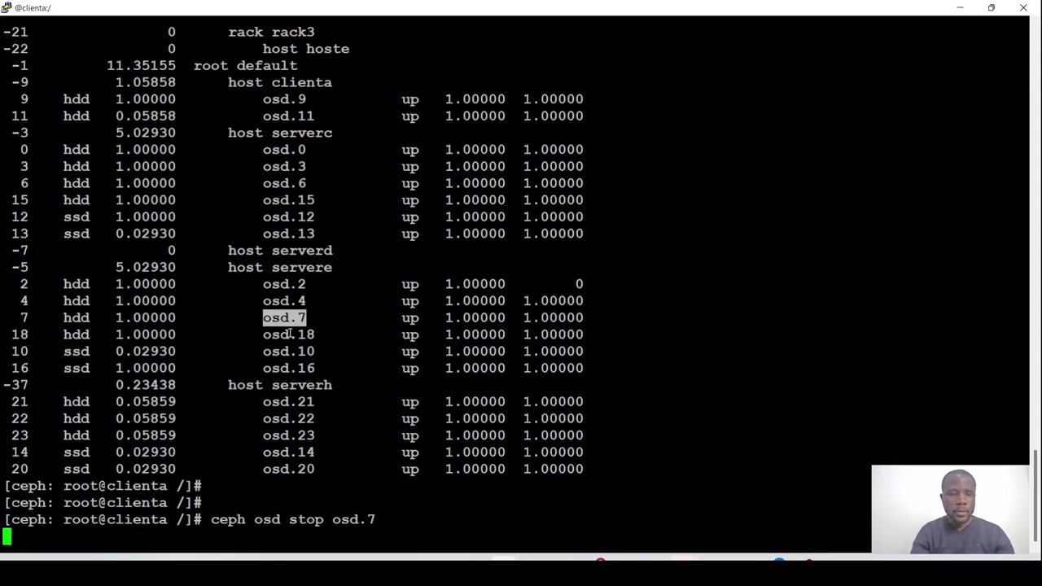
Mark osd.7 out of the cluster by running "ceph osd out osd.7".
{"action": "key", "text": "Up"}
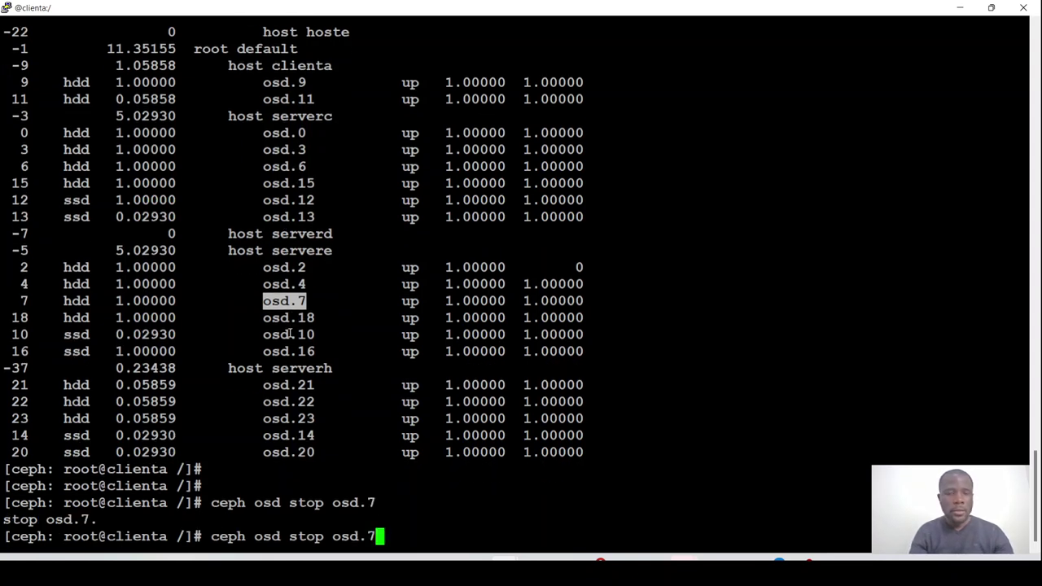
{"action": "key", "text": "Left"}
{"action": "key", "text": "Left"}
{"action": "key", "text": "Left"}
{"action": "key", "text": "Left"}
{"action": "key", "text": "Left"}
{"action": "key", "text": "Left"}
{"action": "key", "text": "BackSpace"}
{"action": "key", "text": "BackSpace"}
{"action": "key", "text": "BackSpace"}
{"action": "key", "text": "BackSpace"}
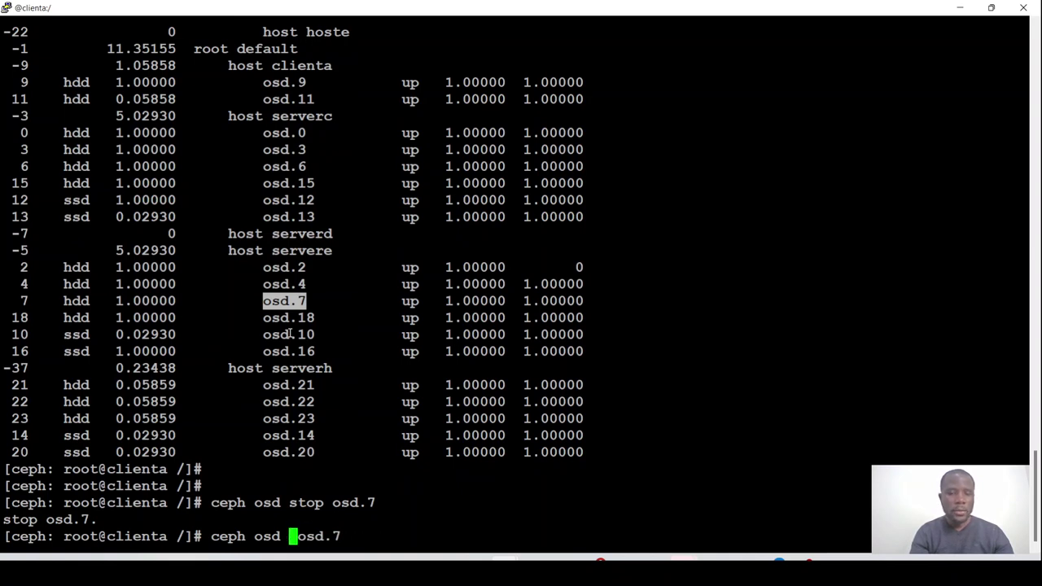
{"action": "type", "text": "out"}
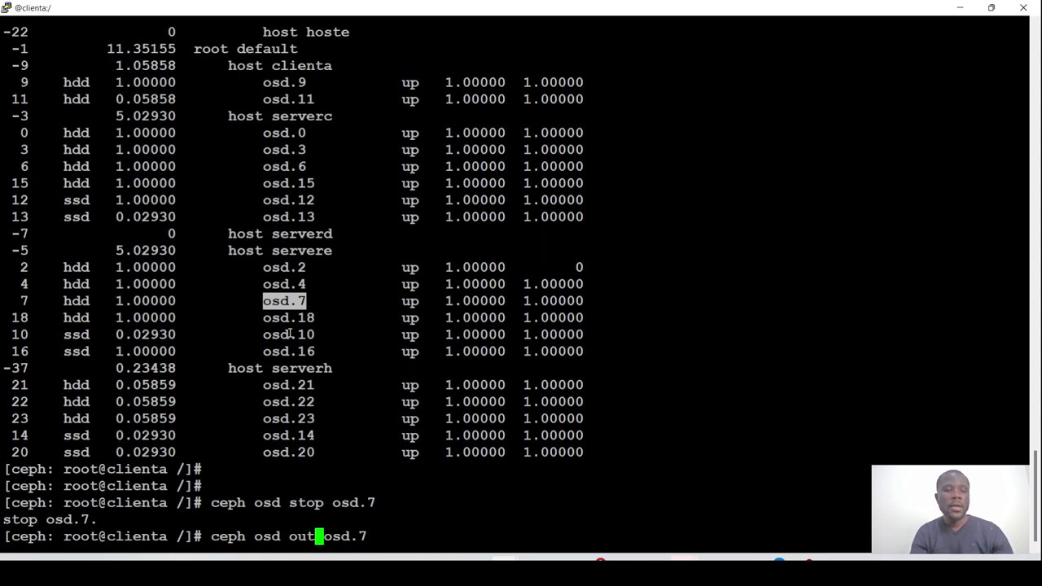
{"action": "key", "text": "Return"}
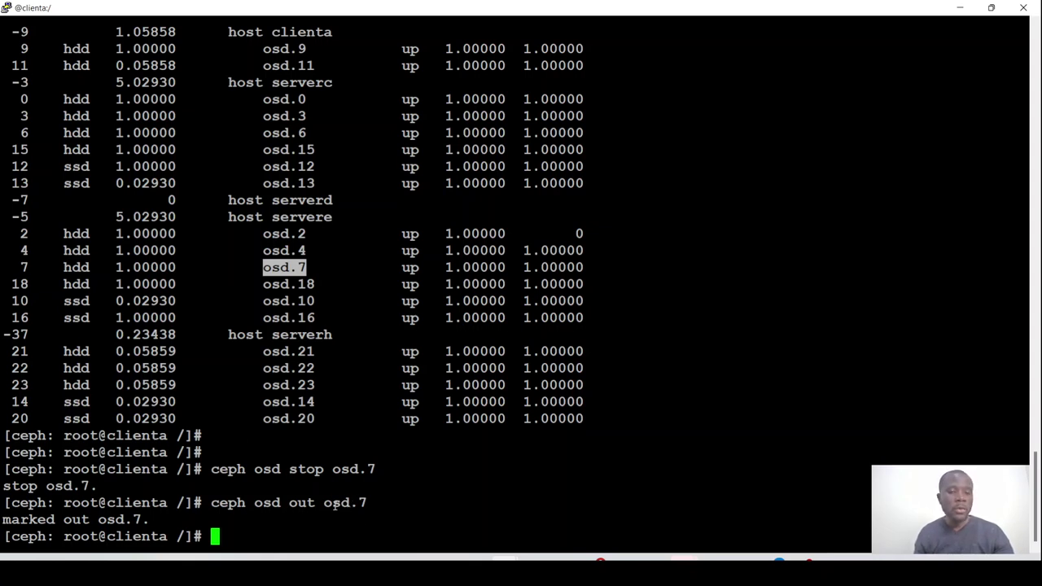
{"action": "double_click", "coordinate": [341, 505]}
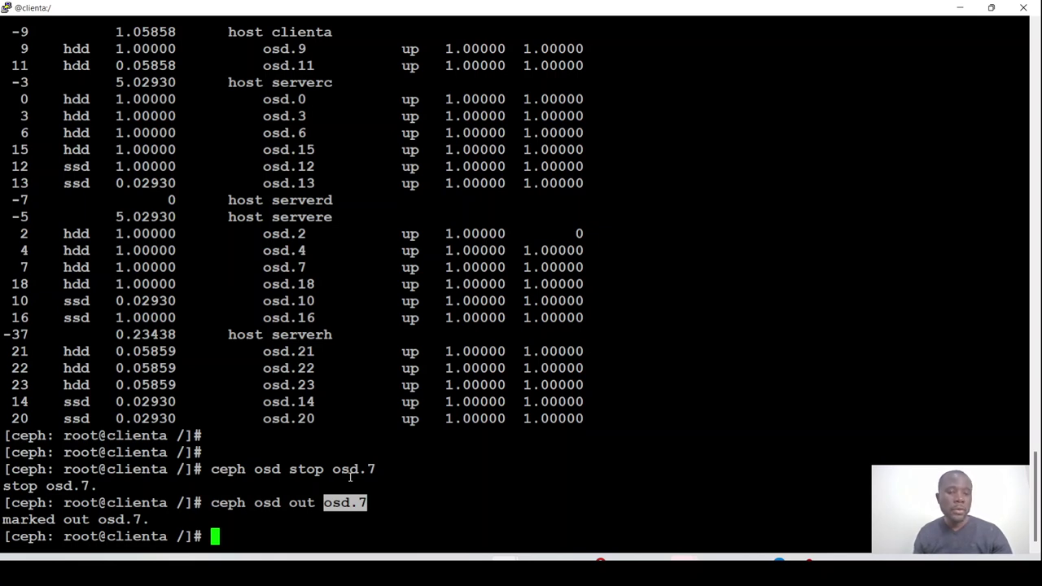
Start watching the live cluster status by running "ceph -w".
{"action": "key", "text": "Return"}
{"action": "key", "text": "Return"}
{"action": "key", "text": "Return"}
{"action": "type", "text": "ceph"}
{"action": "type", "text": " -s"}
{"action": "key", "text": "BackSpace"}
{"action": "type", "text": "w"}
{"action": "key", "text": "Return"}
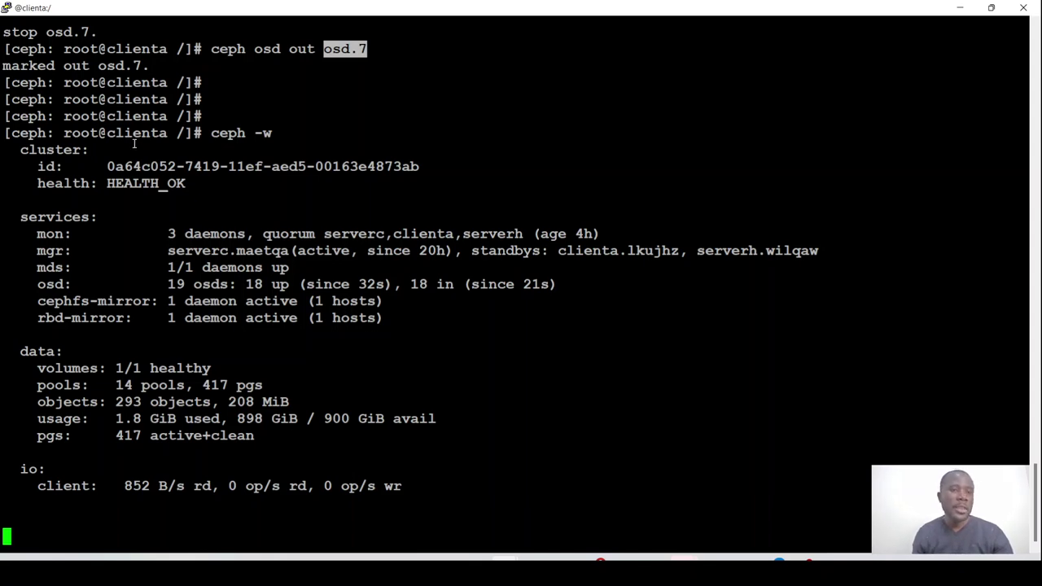
Check the cluster's health in the status output, and stop the live watch.
{"action": "left_click", "coordinate": [83, 134]}
{"action": "left_click_drag", "start_coordinate": [84, 134], "coordinate": [210, 134]}
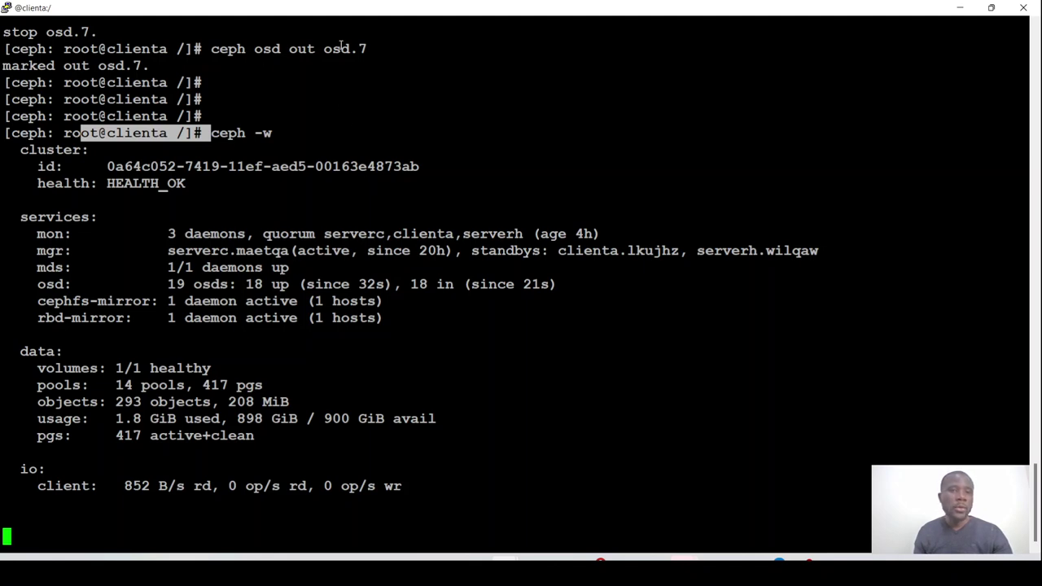
{"action": "left_click_drag", "start_coordinate": [323, 49], "coordinate": [367, 49]}
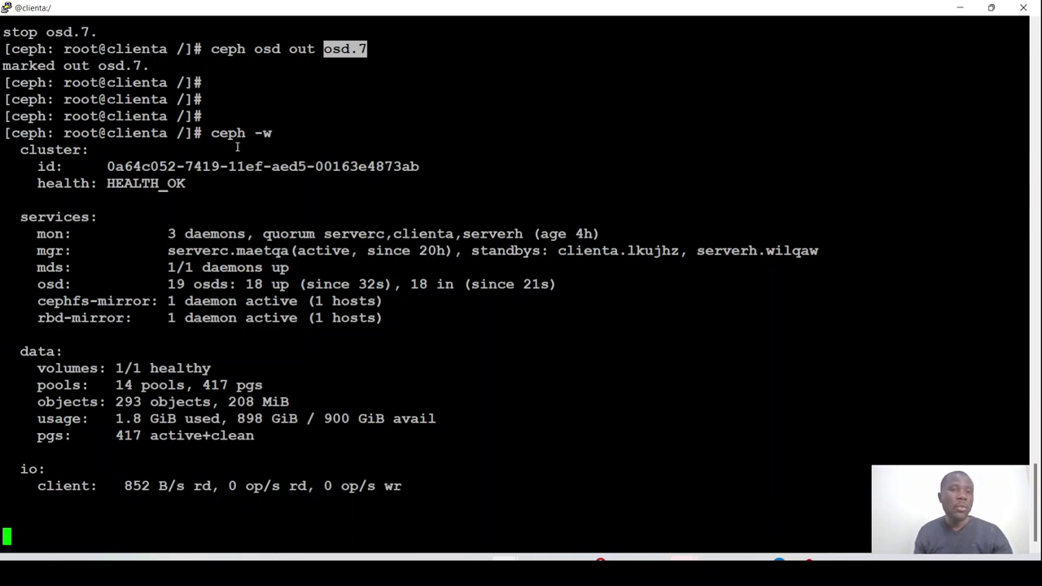
{"action": "left_click_drag", "start_coordinate": [108, 184], "coordinate": [185, 184]}
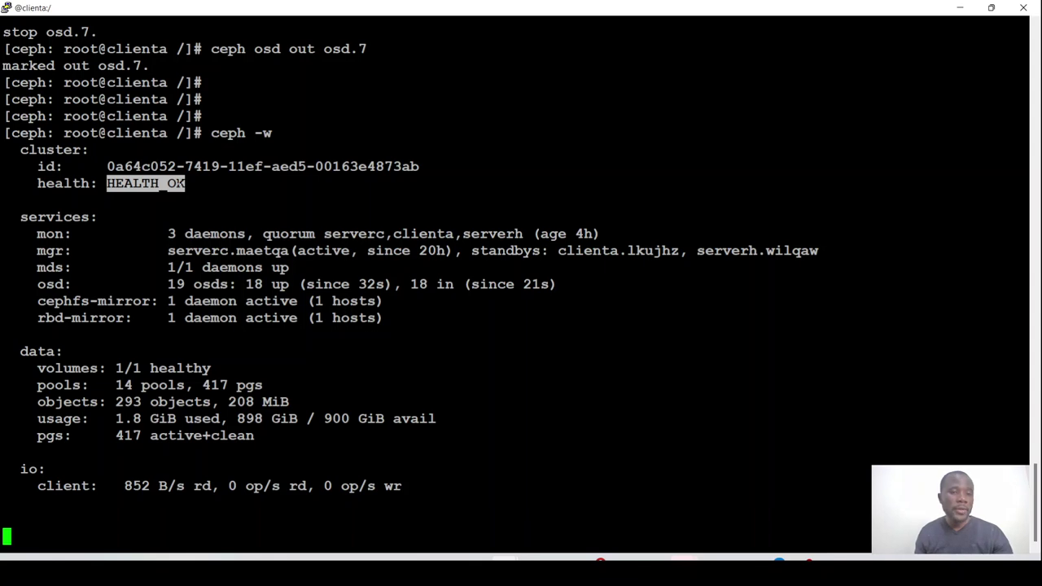
{"action": "key", "text": "ctrl+c"}
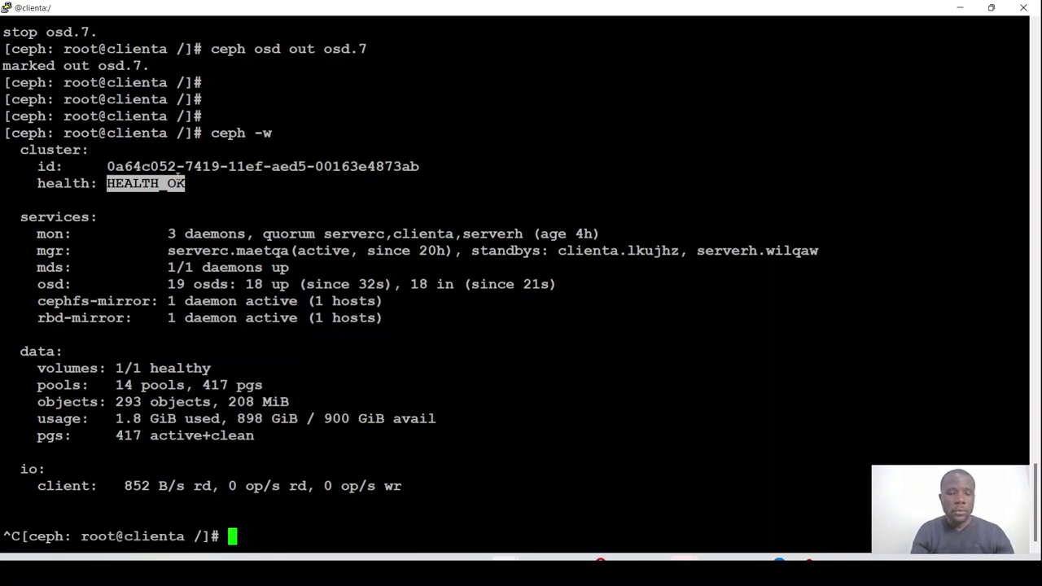
{"action": "key", "text": "Return"}
{"action": "key", "text": "Return"}
{"action": "key", "text": "Return"}
{"action": "key", "text": "Return"}
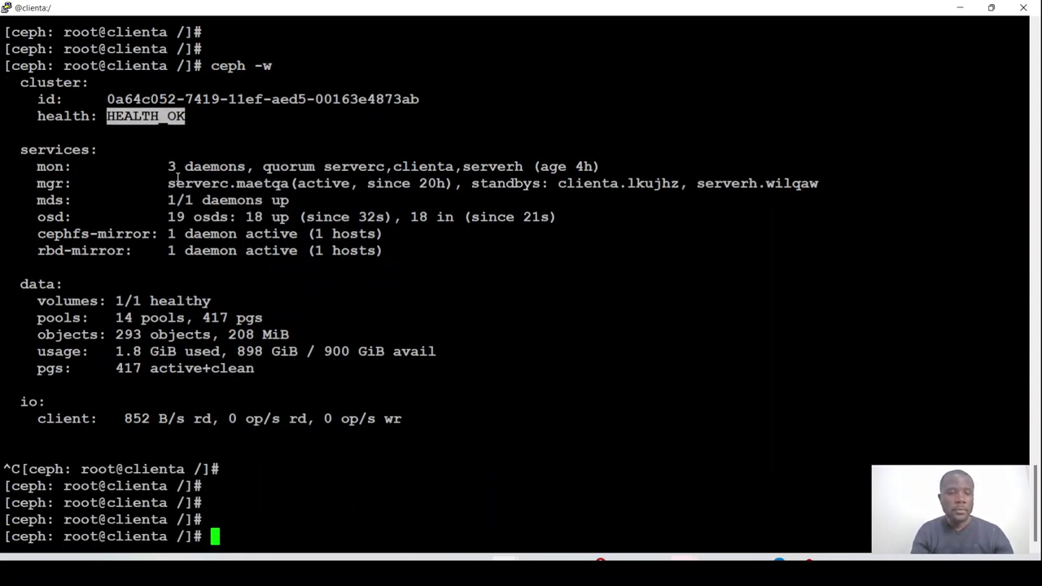
Run "ceph osd tree" and check the status of osd.7 under host servere.
{"action": "key", "text": "Up"}
{"action": "key", "text": "Up"}
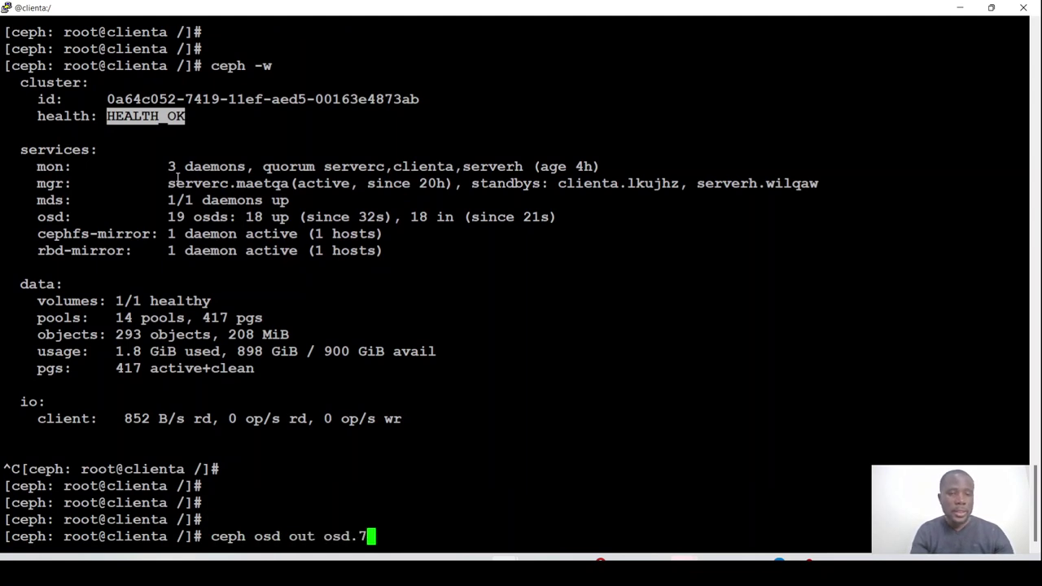
{"action": "key", "text": "Down"}
{"action": "key", "text": "BackSpace"}
{"action": "key", "text": "BackSpace"}
{"action": "type", "text": "osd tree"}
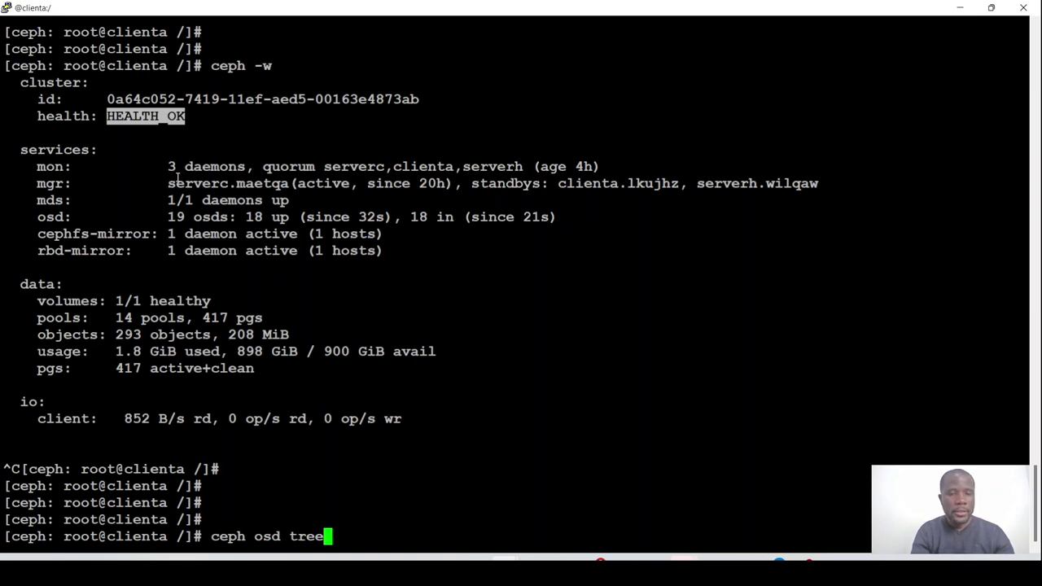
{"action": "key", "text": "Return"}
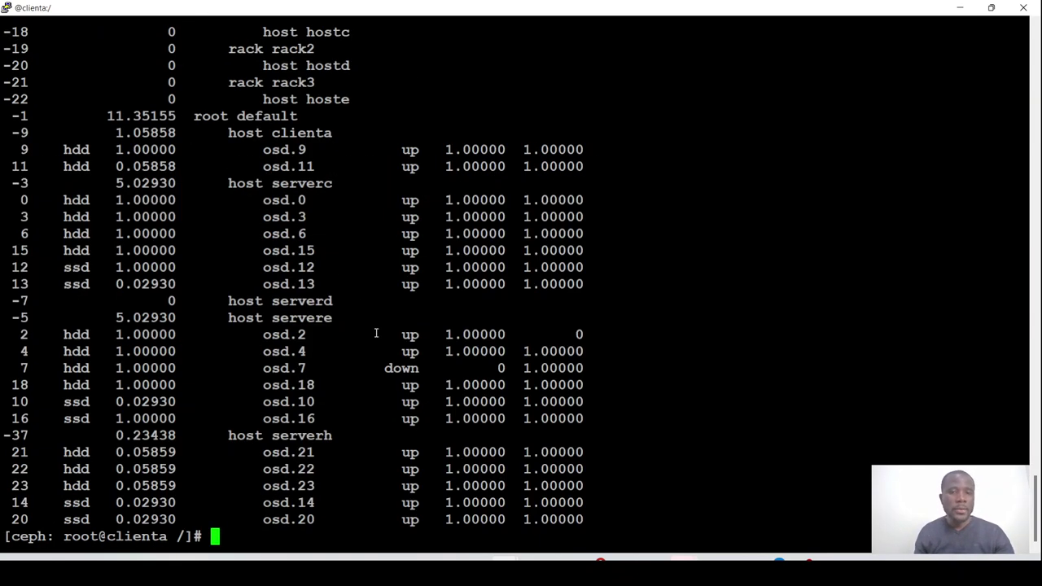
{"action": "left_click_drag", "start_coordinate": [262, 368], "coordinate": [418, 368]}
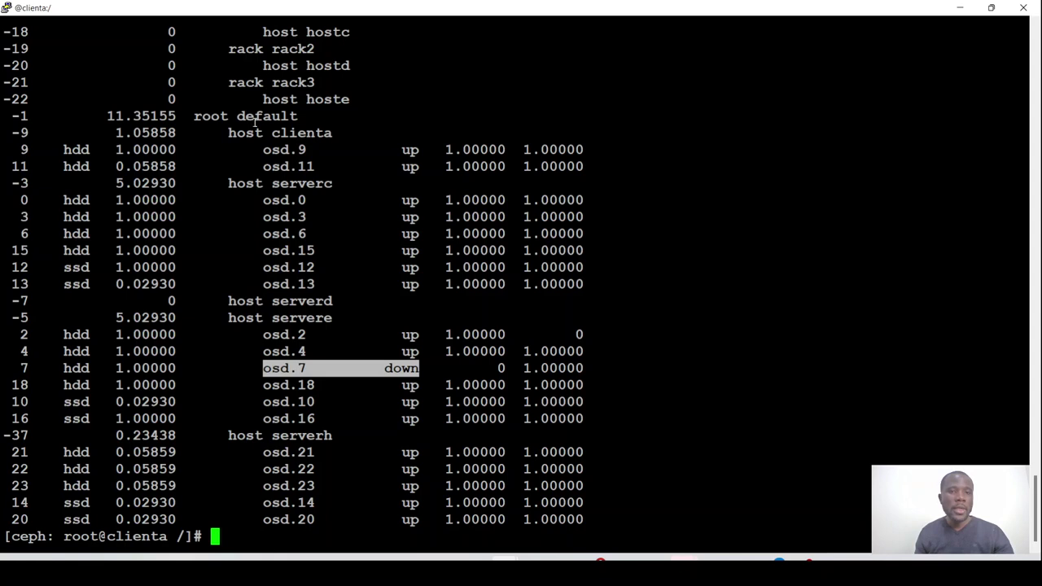
{"action": "double_click", "coordinate": [284, 368]}
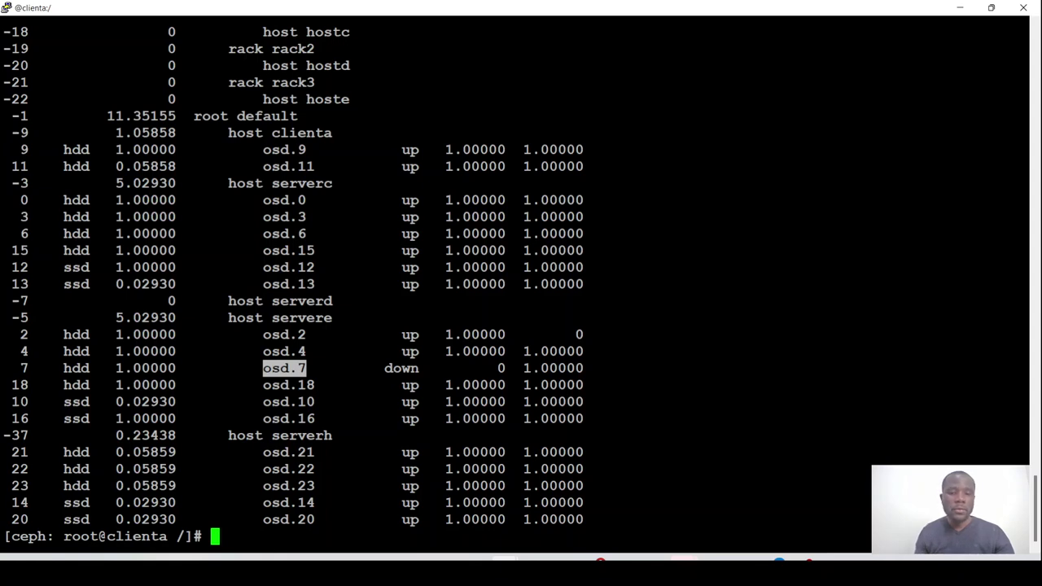
Remove osd.7 from the CRUSH map by running "ceph osd crush remove osd.7".
{"action": "key", "text": "Return"}
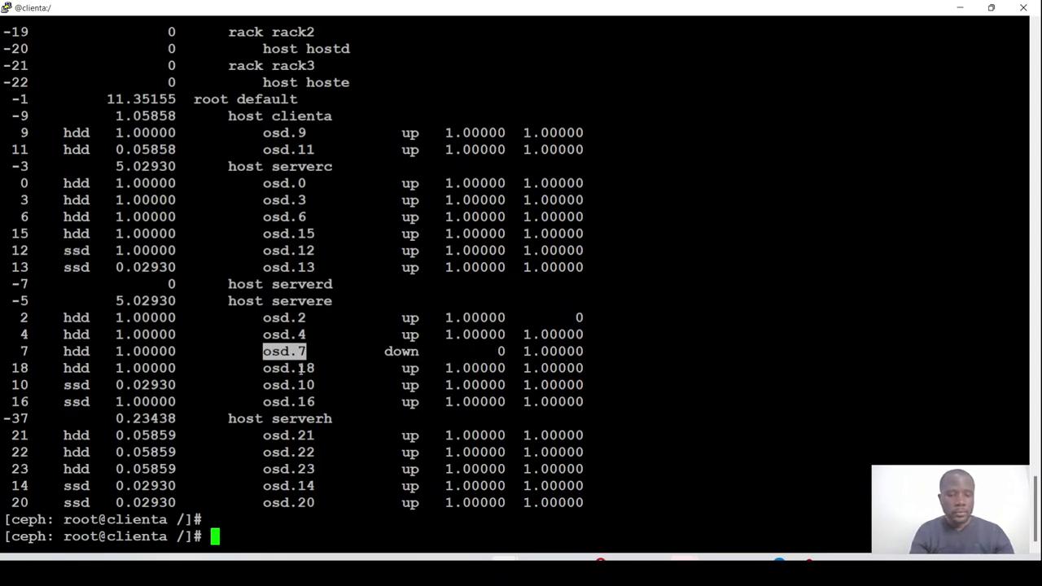
{"action": "type", "text": "ceph "}
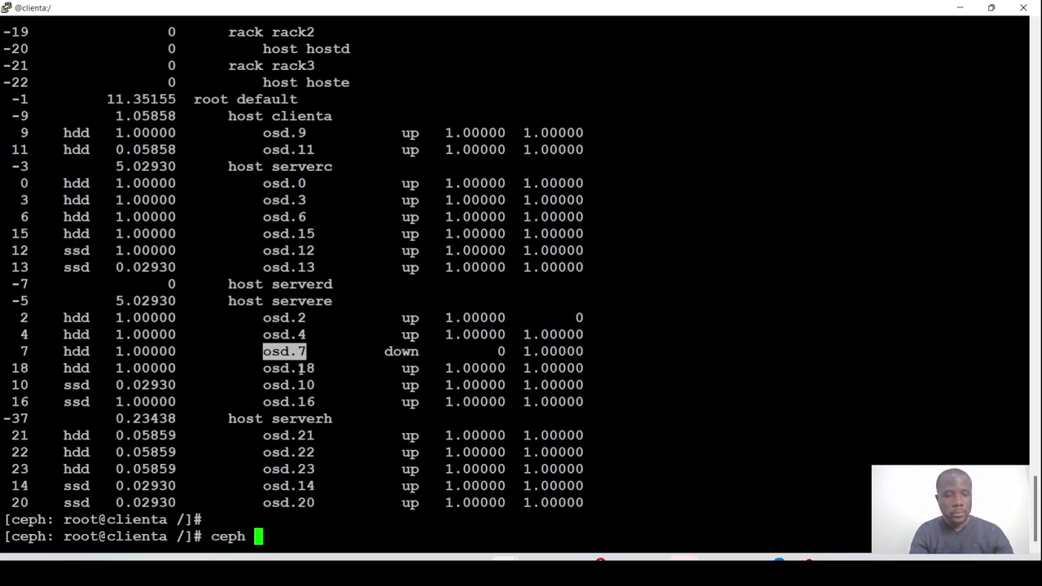
{"action": "type", "text": "osd "}
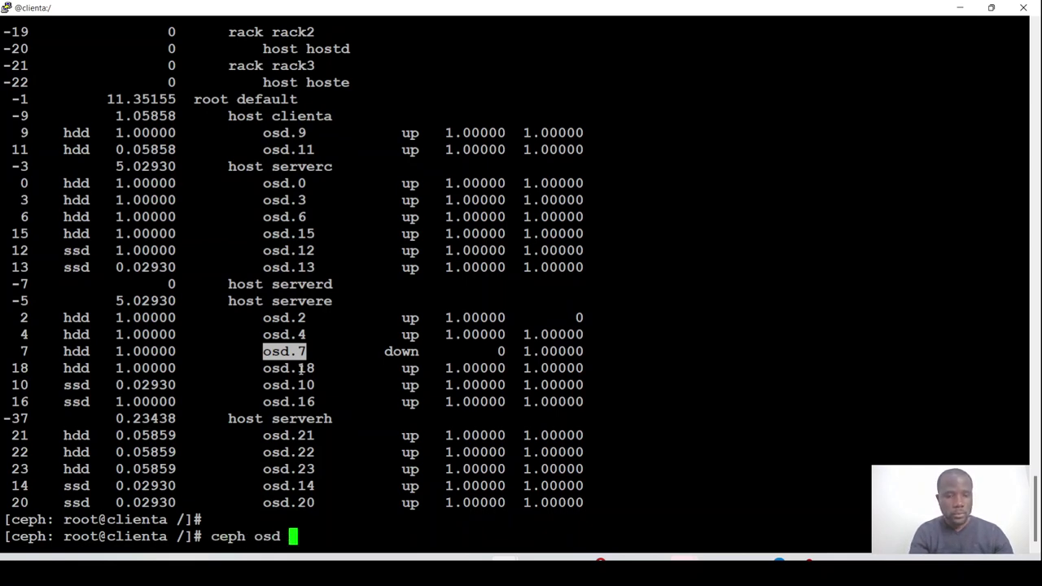
{"action": "type", "text": "crush remove"}
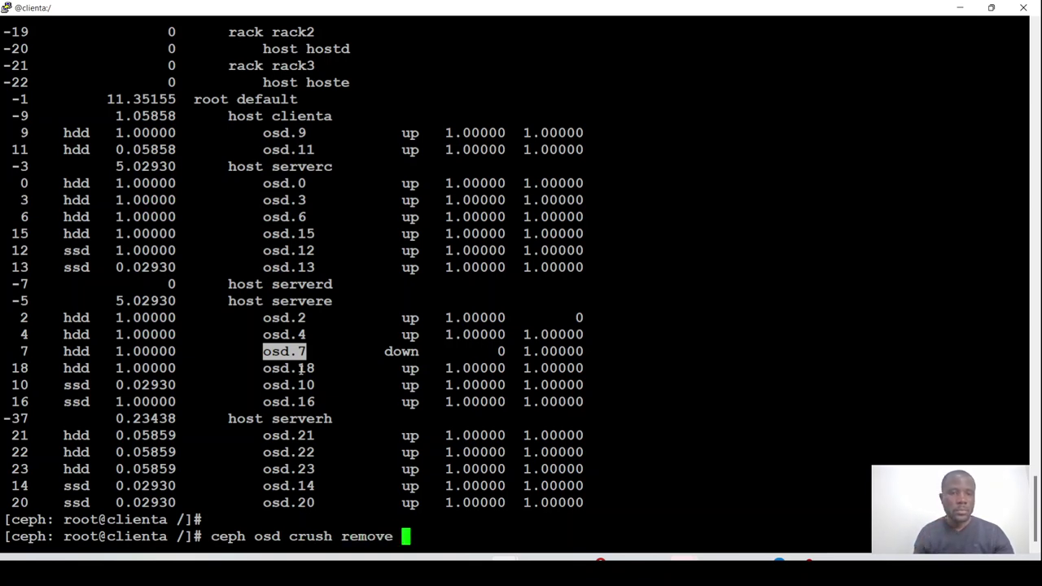
{"action": "left_click", "coordinate": [326, 367]}
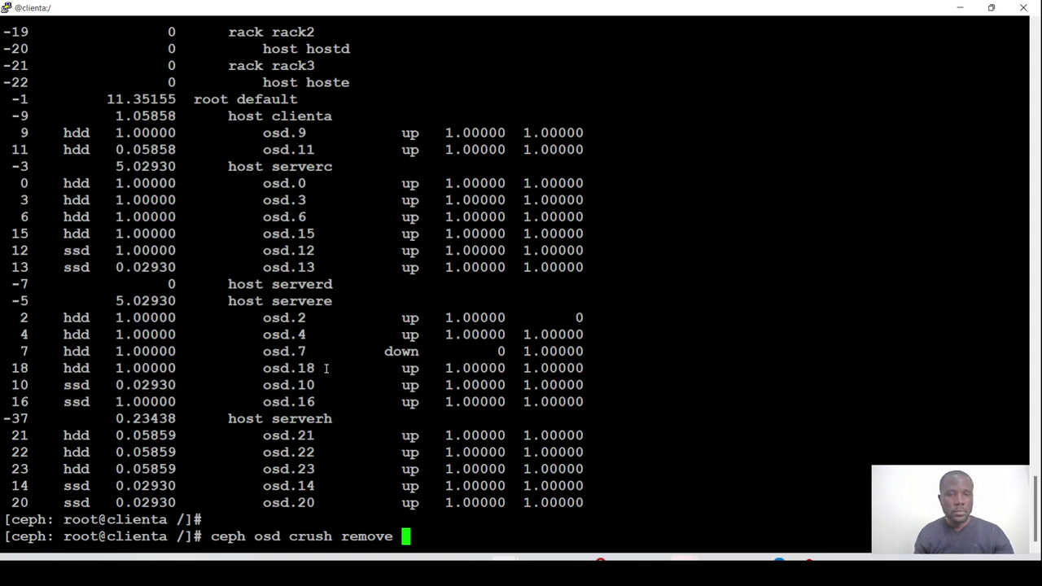
{"action": "double_click", "coordinate": [290, 351]}
{"action": "right_click", "coordinate": [289, 351]}
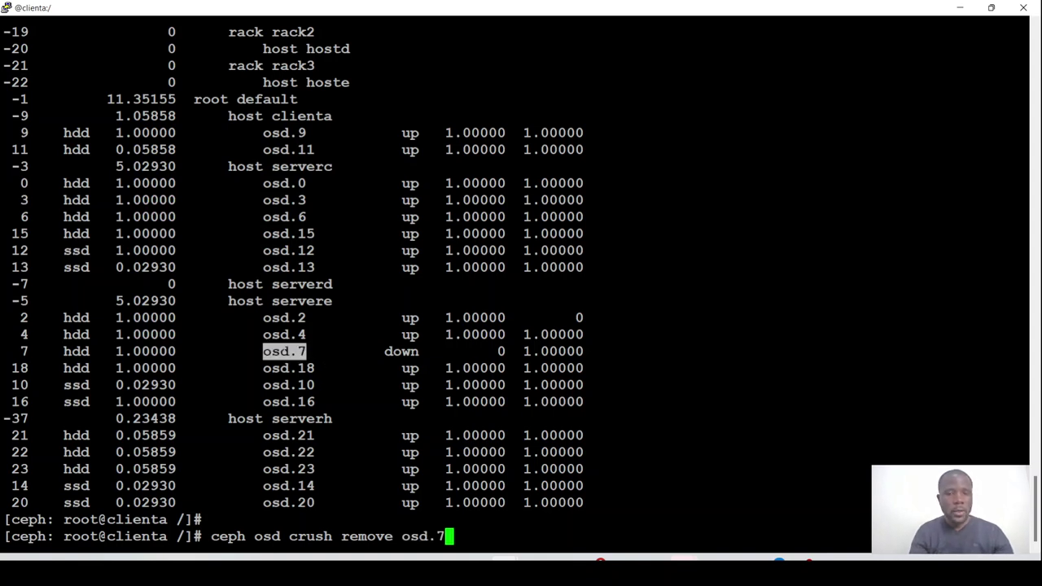
{"action": "key", "text": "Return"}
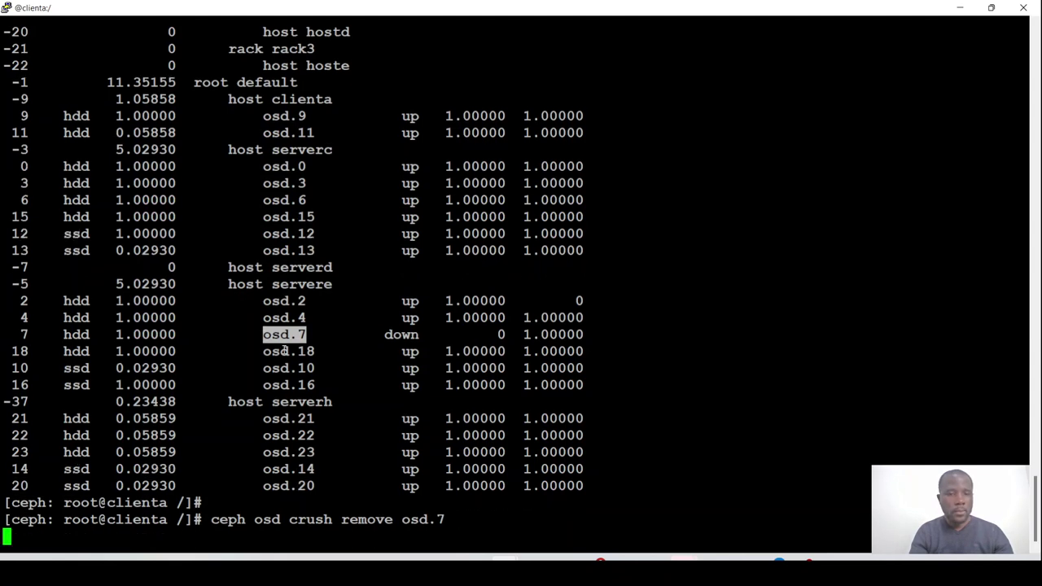
Display the OSD hierarchy again with "ceph osd tree" to check where osd.7 is placed.
{"action": "key", "text": "Up"}
{"action": "key", "text": "Up"}
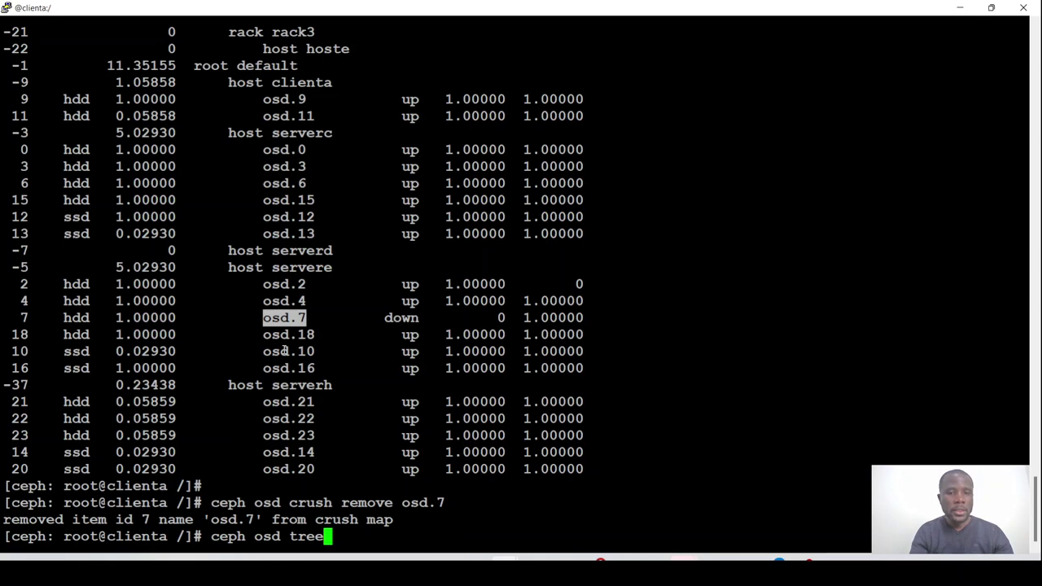
{"action": "key", "text": "Return"}
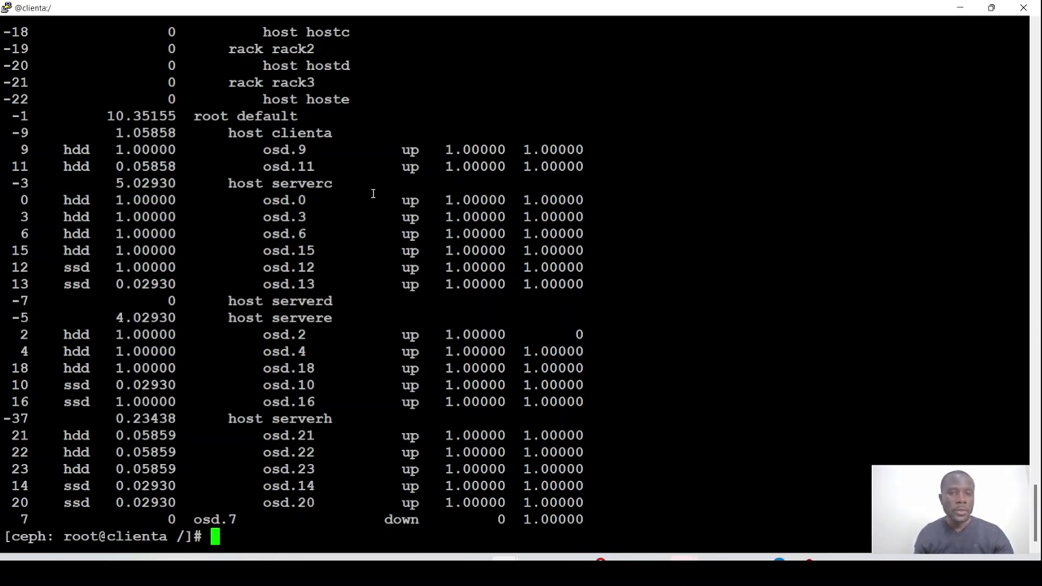
List the daemons on host servere by running "ceph orch ps servere.example.com".
{"action": "double_click", "coordinate": [298, 318]}
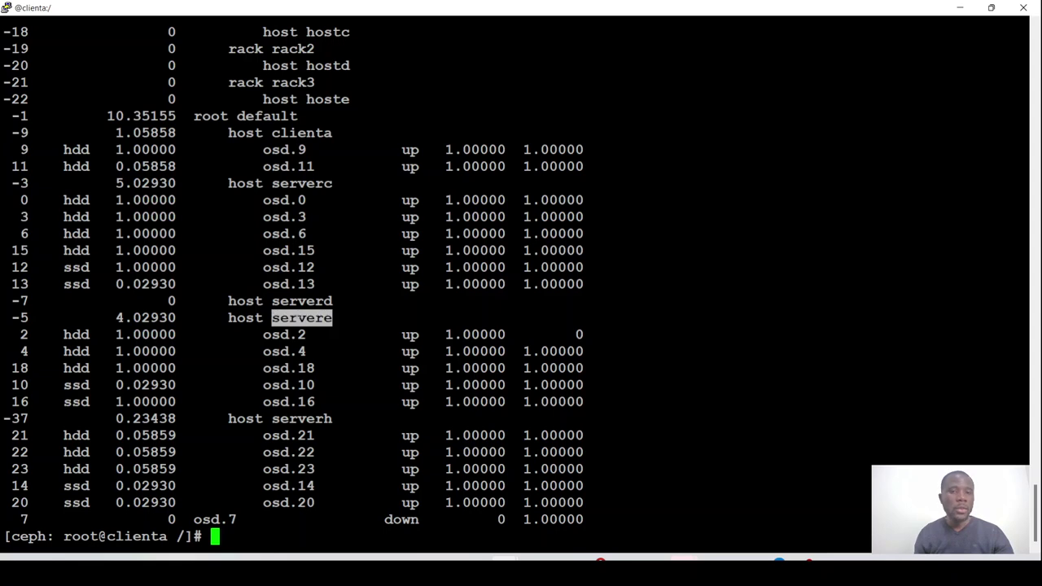
{"action": "key", "text": "Return"}
{"action": "key", "text": "Return"}
{"action": "key", "text": "Return"}
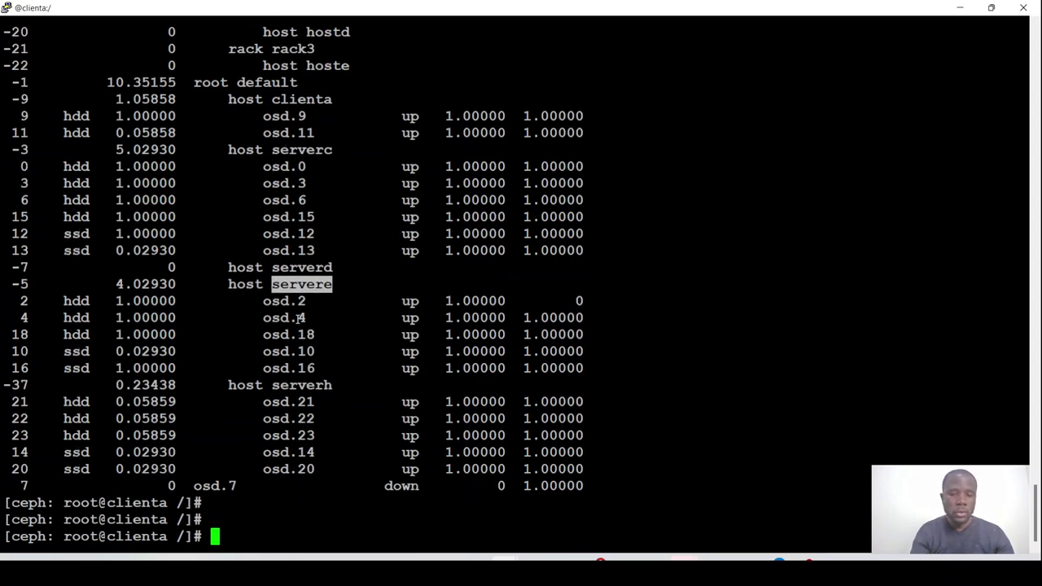
{"action": "type", "text": "ceph: root@clienta /]# ceph"}
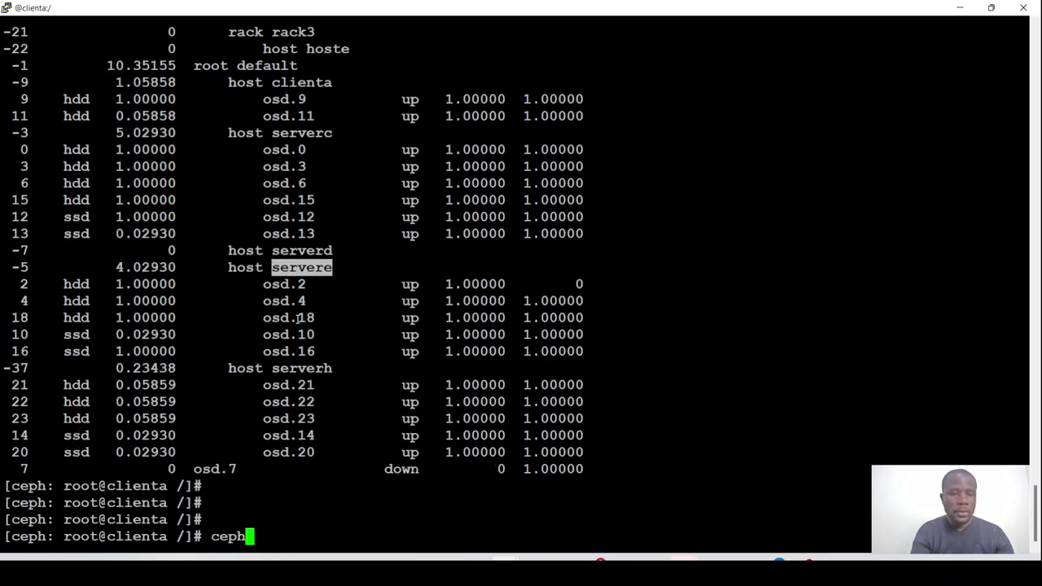
{"action": "type", "text": " orch "}
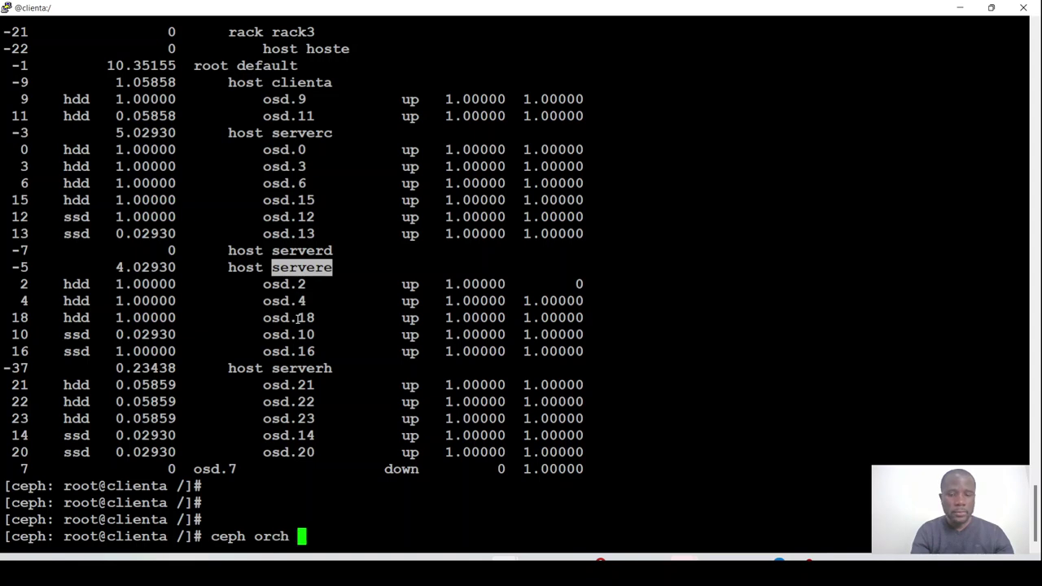
{"action": "type", "text": "ps"}
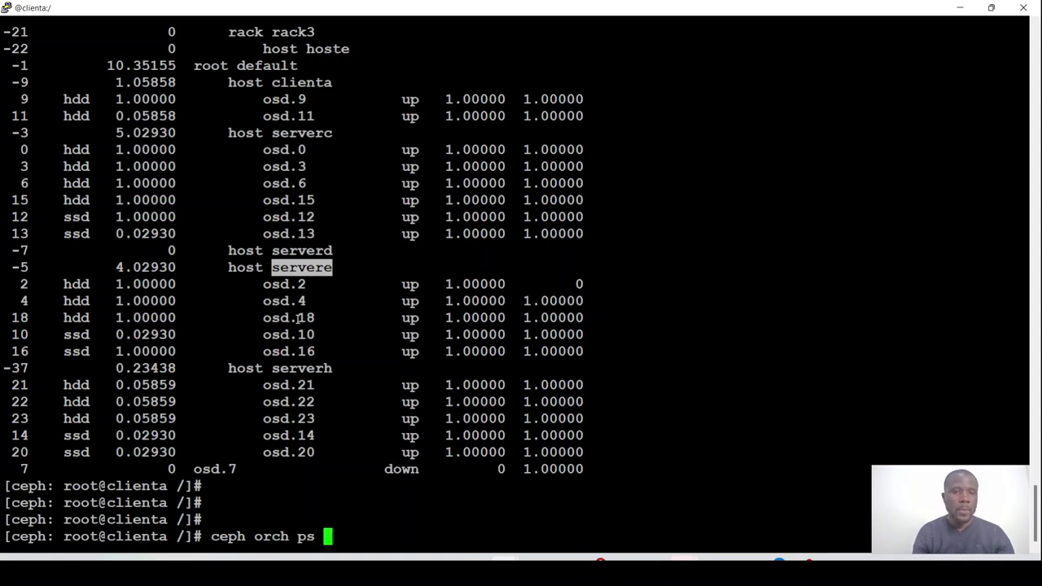
{"action": "right_click", "coordinate": [372, 352]}
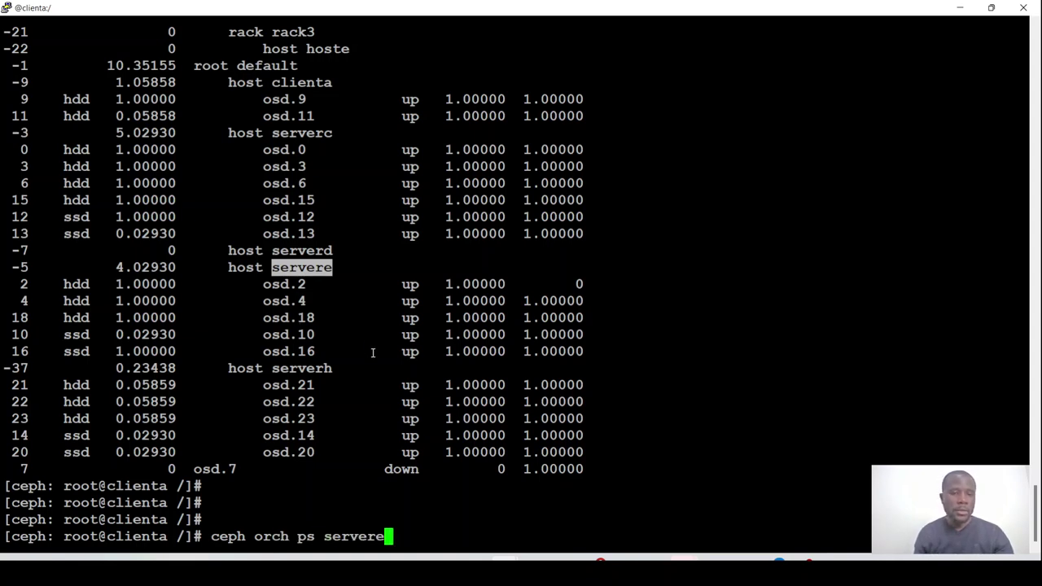
{"action": "type", "text": ".exa"}
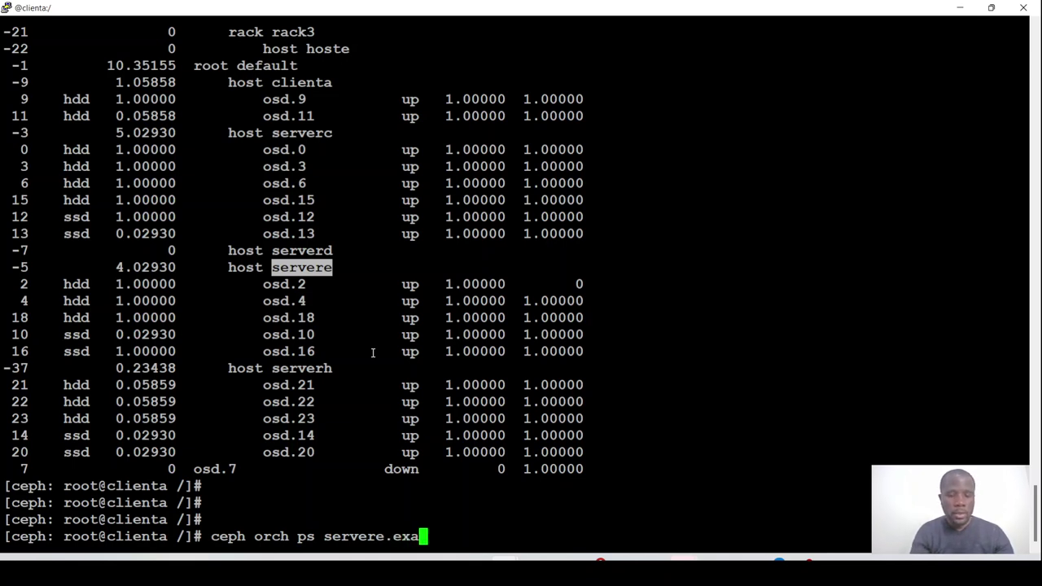
{"action": "type", "text": "mple"}
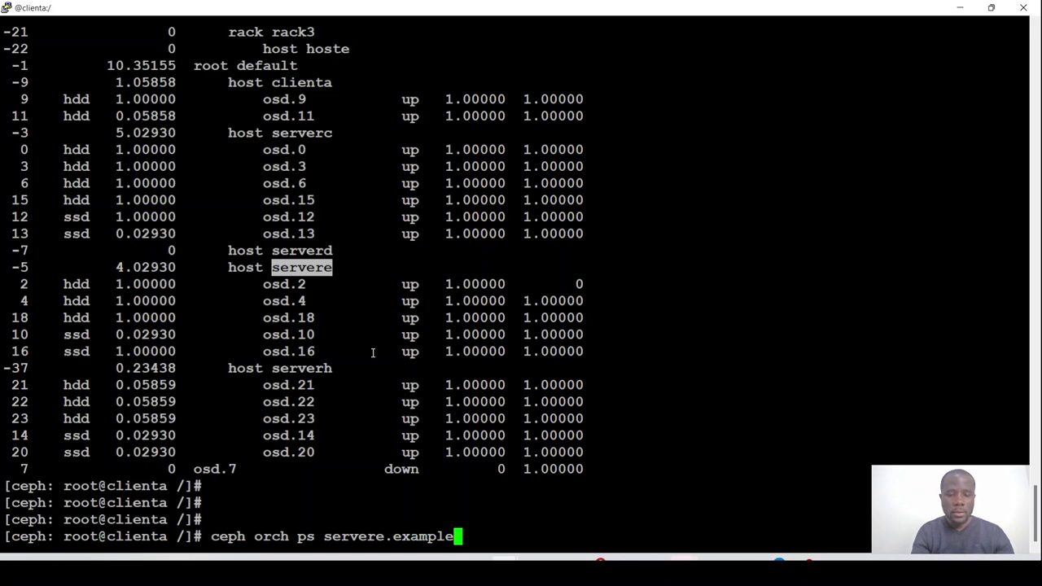
{"action": "type", "text": ".com"}
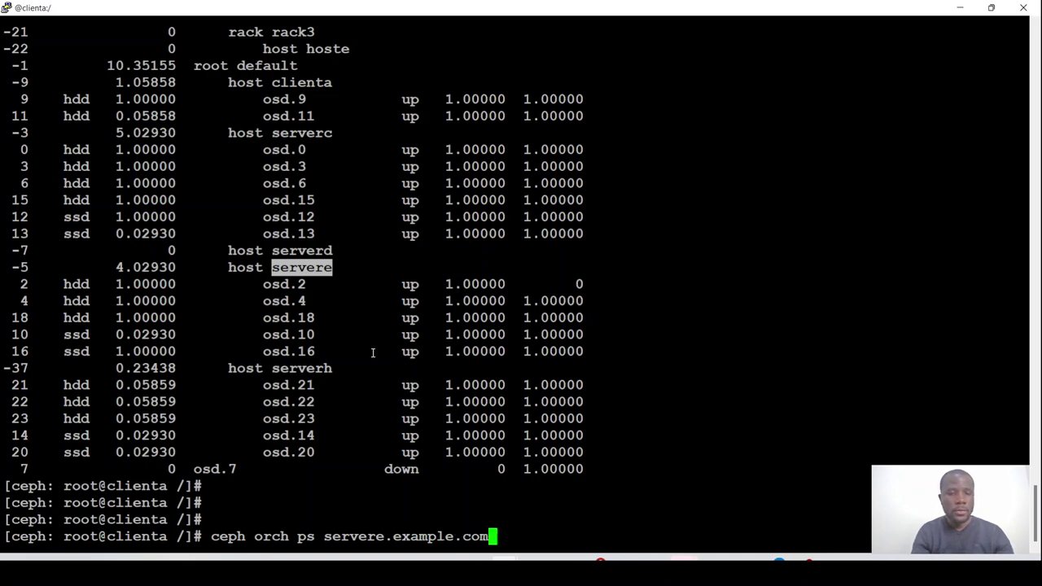
{"action": "key", "text": "Return"}
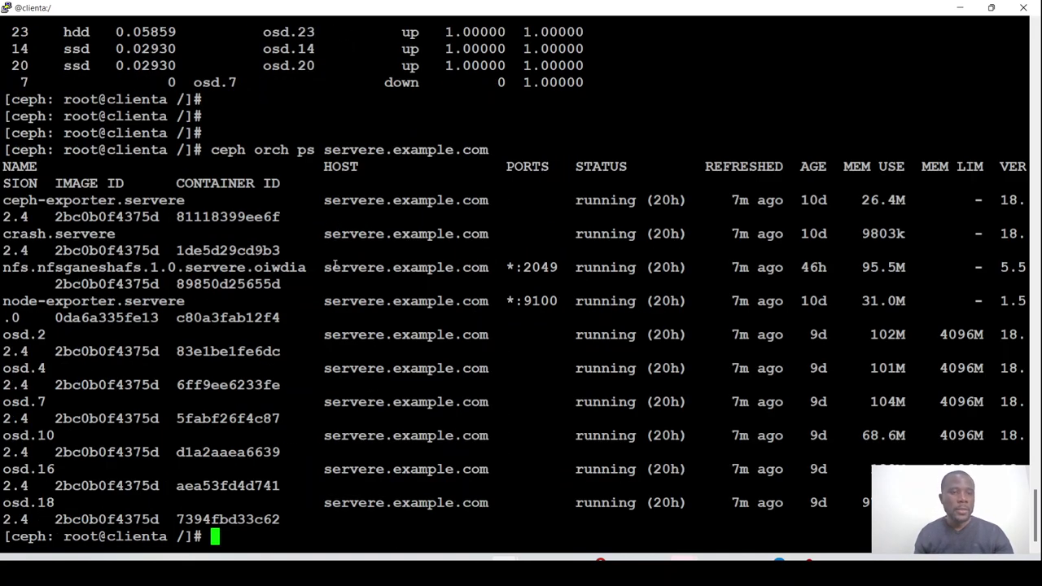
Remove osd.7 from the cluster by running "ceph osd rm osd.7".
{"action": "double_click", "coordinate": [18, 404]}
{"action": "key", "text": "ctrl+c"}
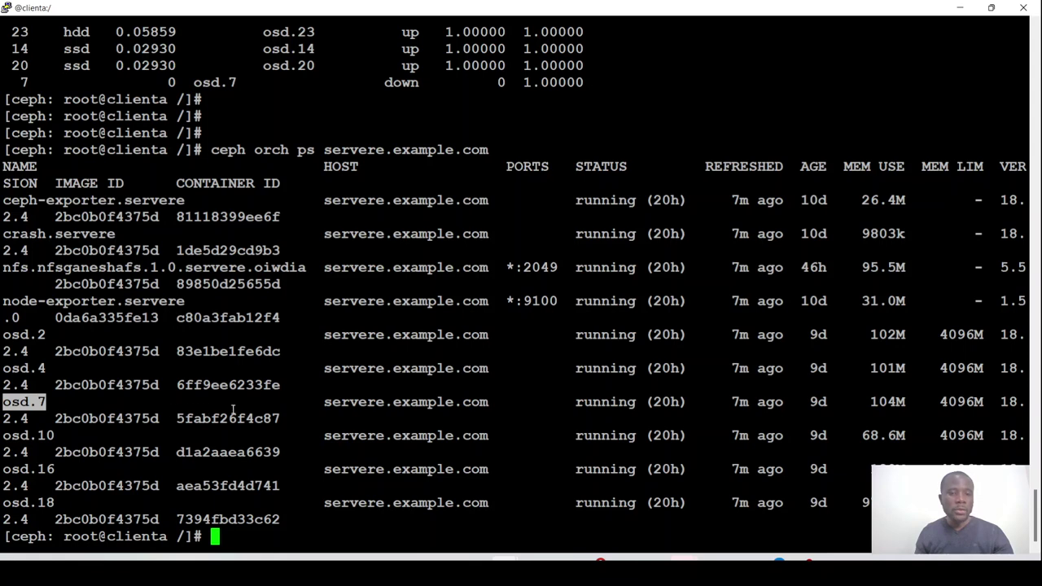
{"action": "type", "text": "osd"}
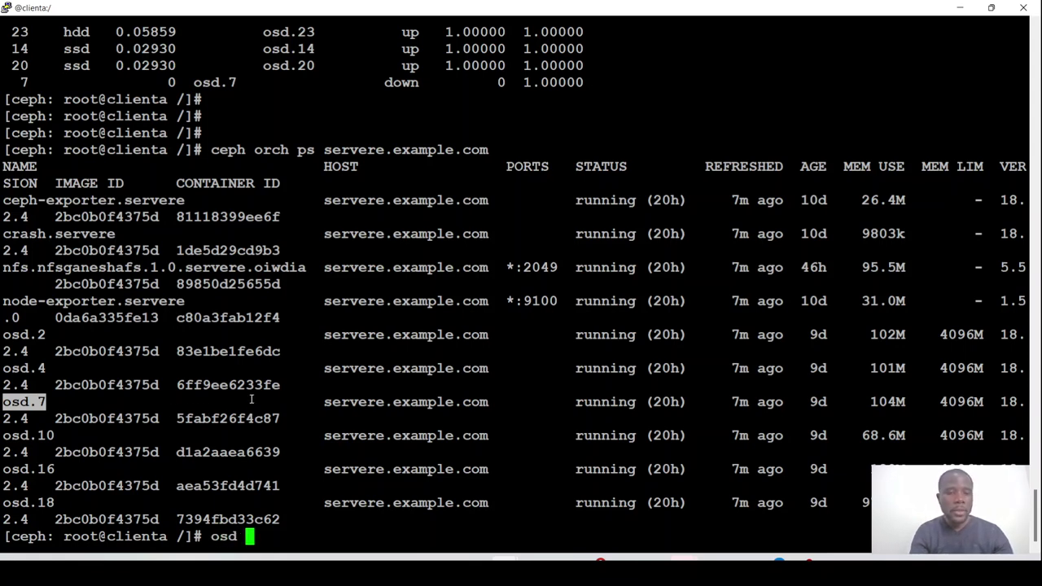
{"action": "key", "text": "BackSpace"}
{"action": "key", "text": "BackSpace"}
{"action": "key", "text": "BackSpace"}
{"action": "key", "text": "BackSpace"}
{"action": "type", "text": "cep"}
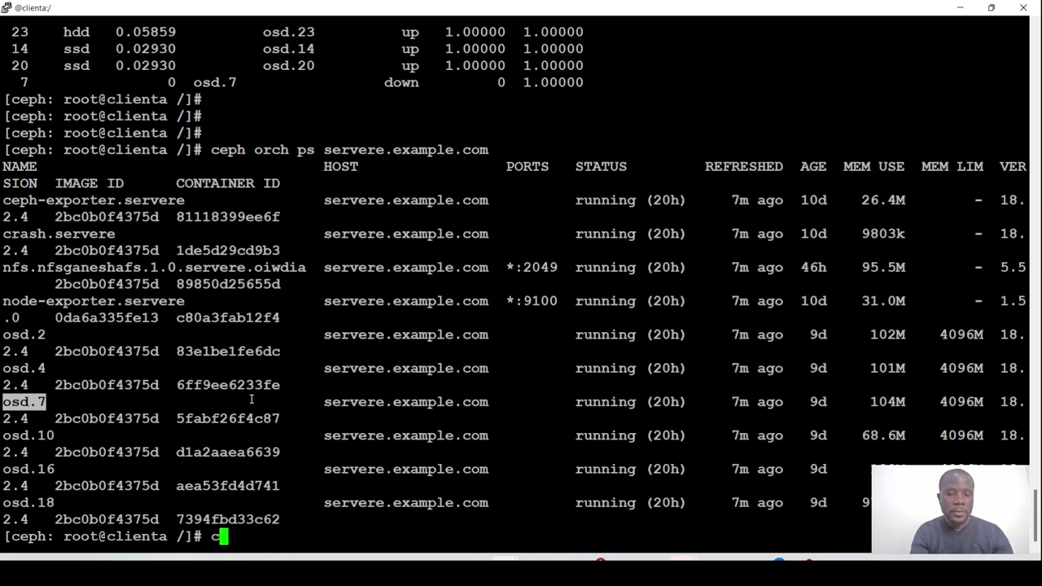
{"action": "type", "text": "h osd "}
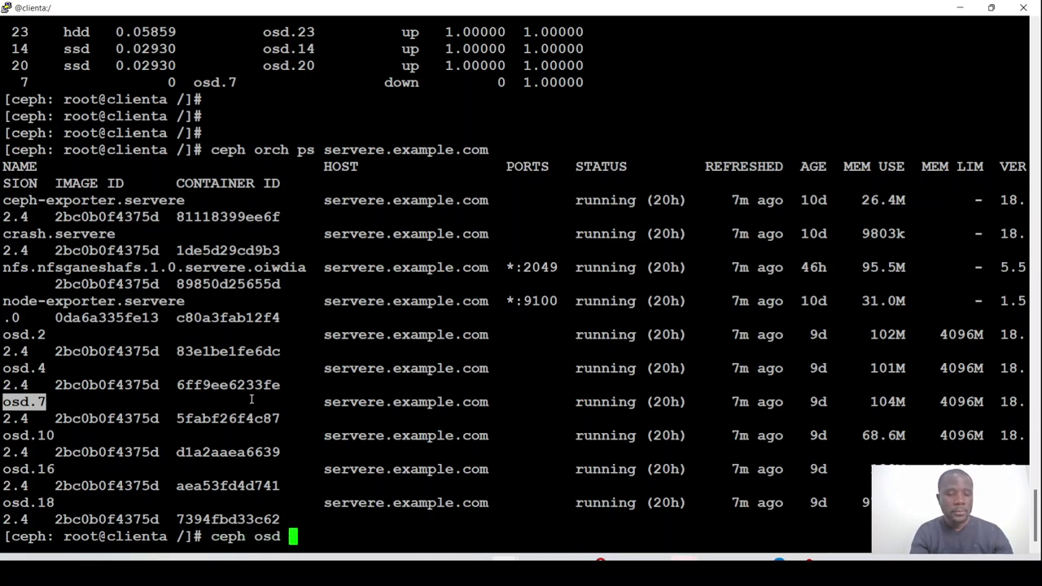
{"action": "type", "text": "rm"}
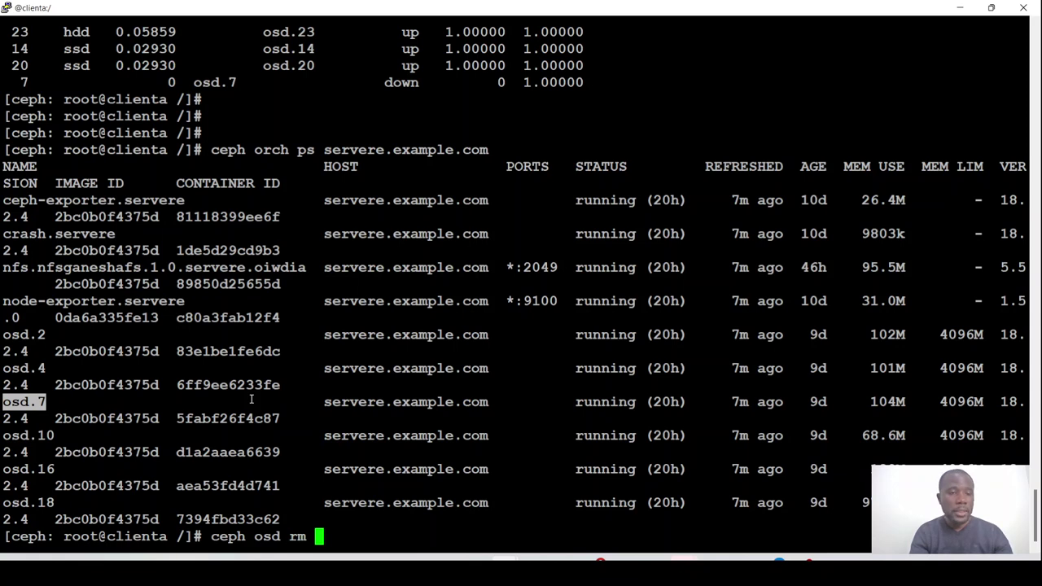
{"action": "right_click", "coordinate": [478, 391]}
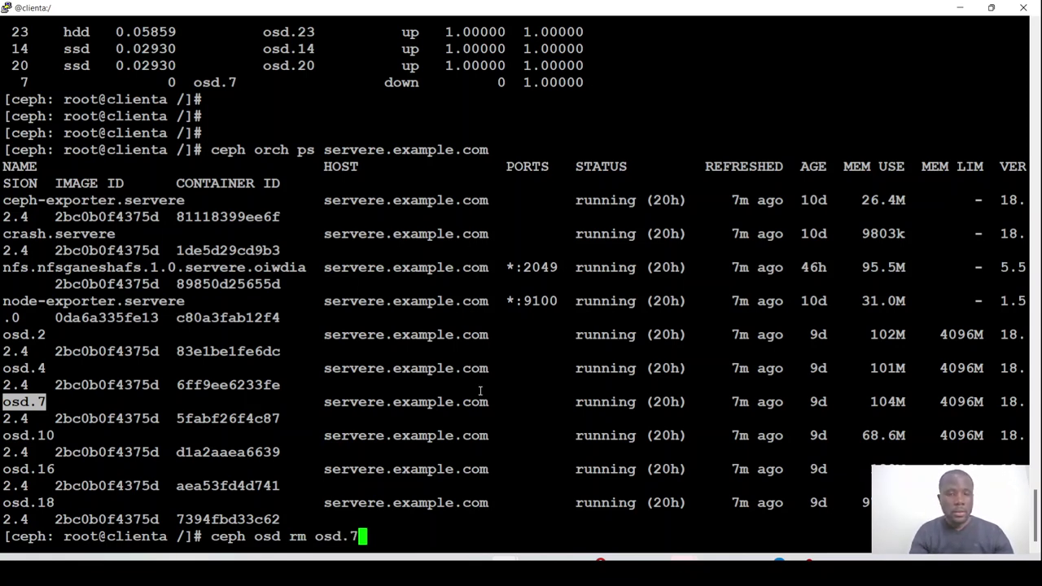
{"action": "key", "text": "Return"}
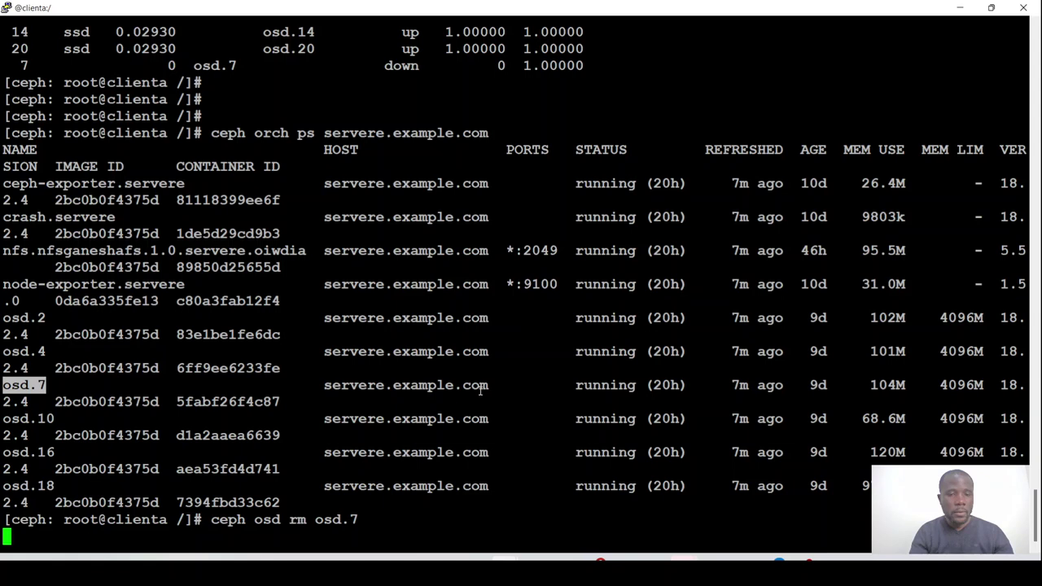
{"action": "key", "text": "Return"}
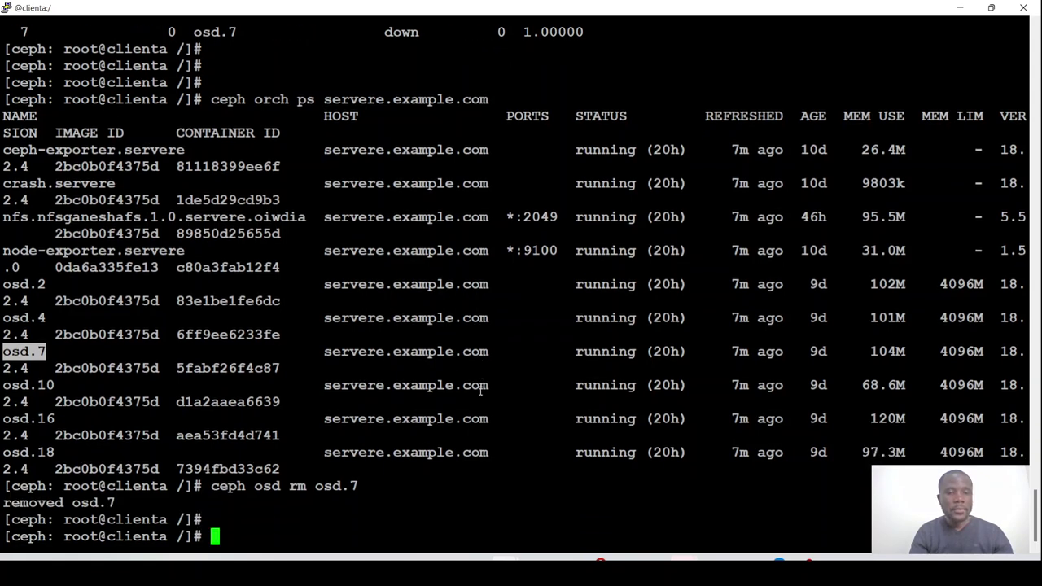
Run "ceph orch ps servere.example.com" twice to check whether osd.7 is still among the host's daemons.
{"action": "key", "text": "Return"}
{"action": "key", "text": "Up"}
{"action": "key", "text": "Up"}
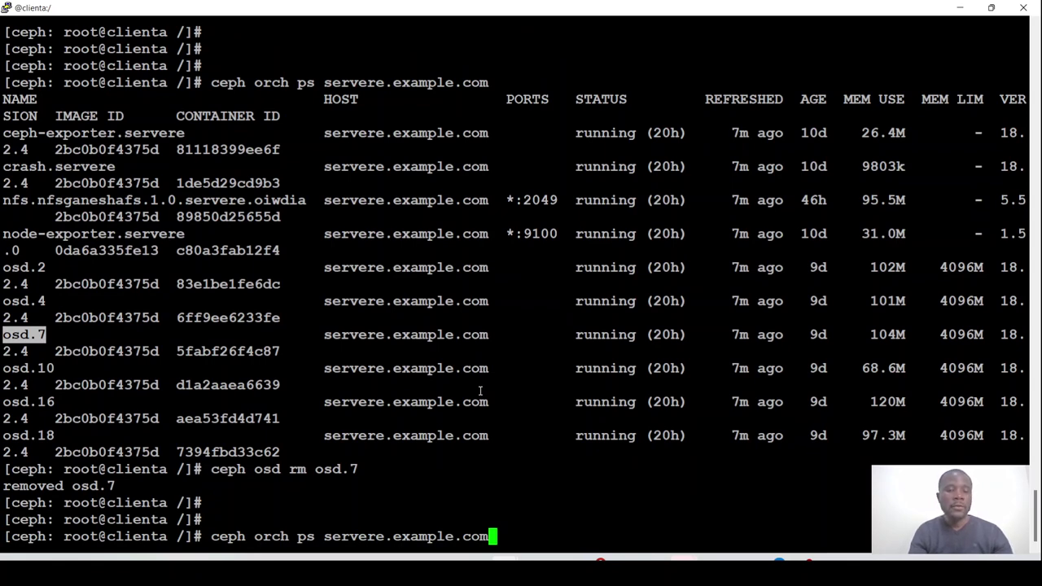
{"action": "key", "text": "Return"}
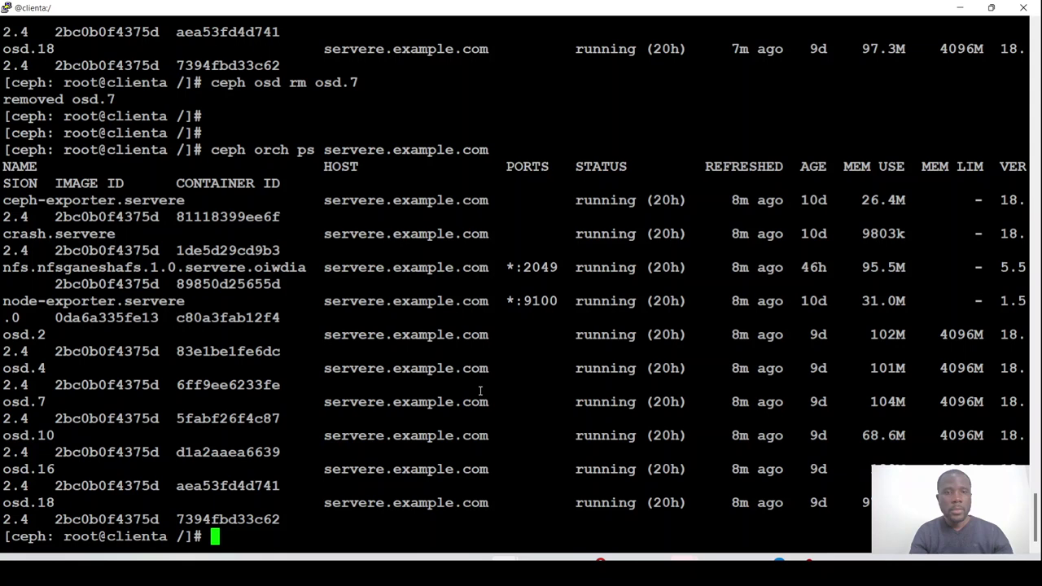
{"action": "key", "text": "Up"}
{"action": "key", "text": "Return"}
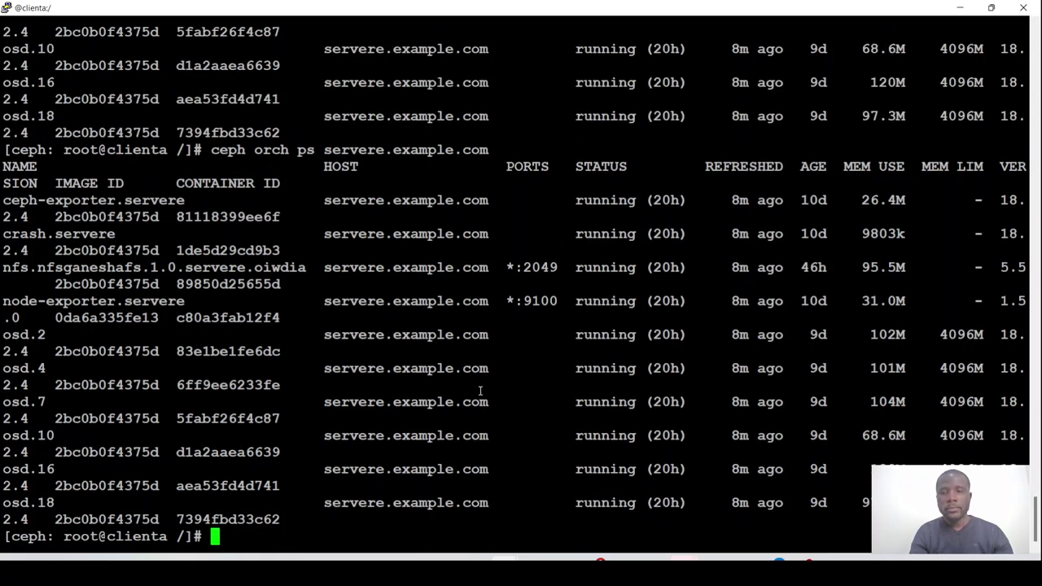
{"action": "key", "text": "Up"}
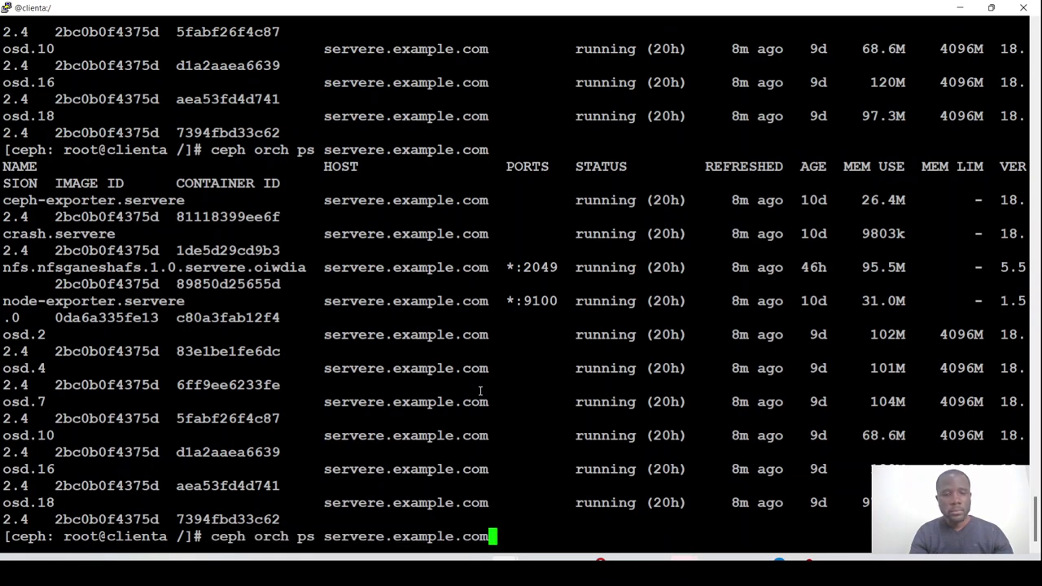
{"action": "key", "text": "Down"}
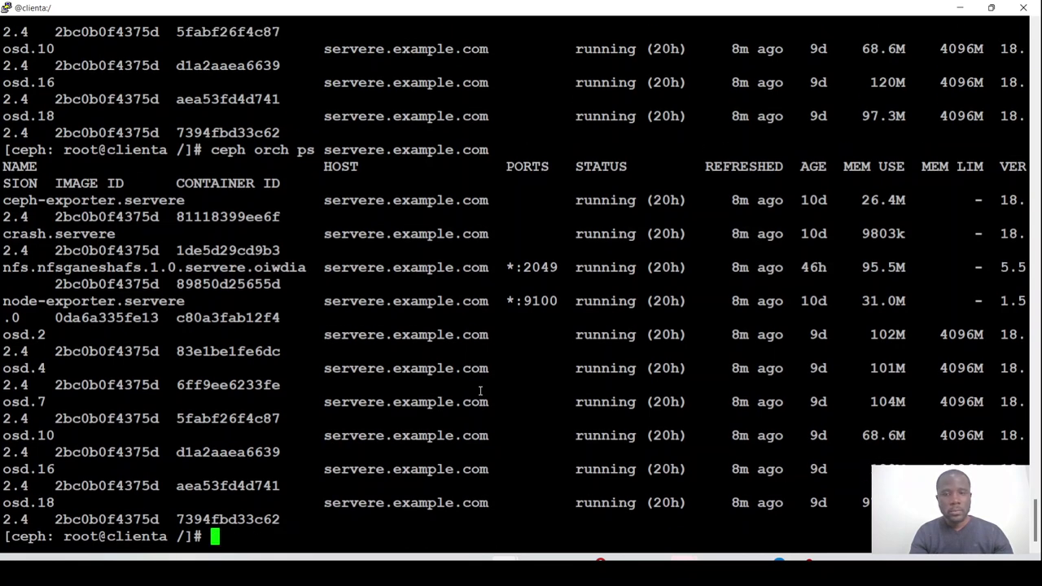
{"action": "key", "text": "Return"}
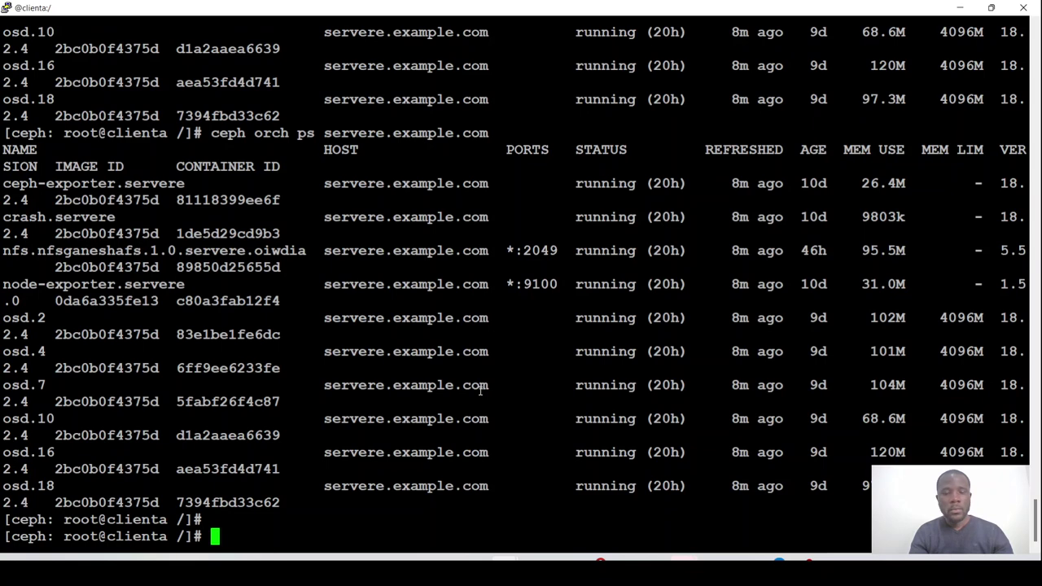
Check the cluster's health by running "ceph health" twice.
{"action": "type", "text": "ceph"}
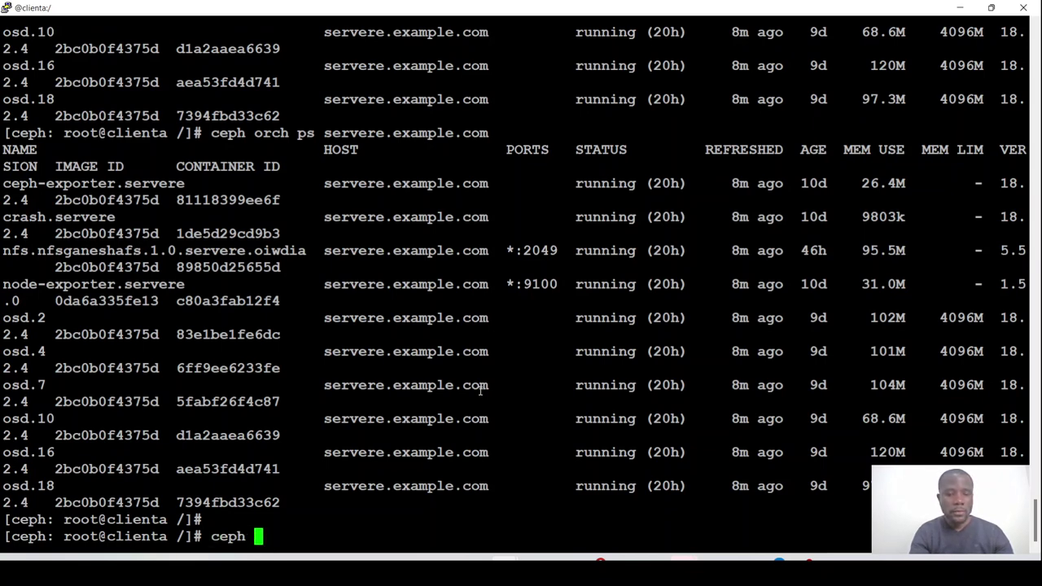
{"action": "type", "text": " health"}
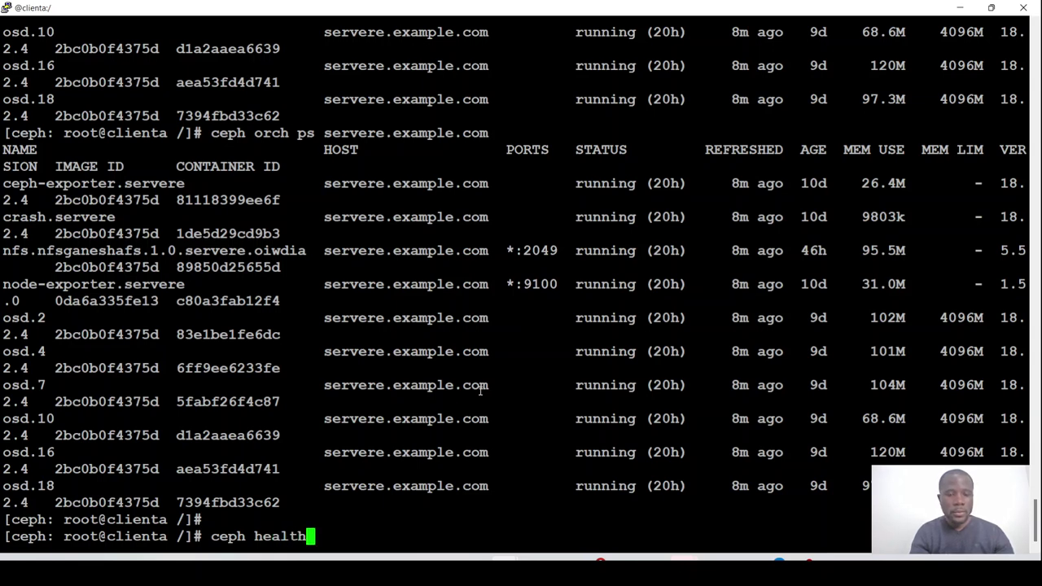
{"action": "key", "text": "Return"}
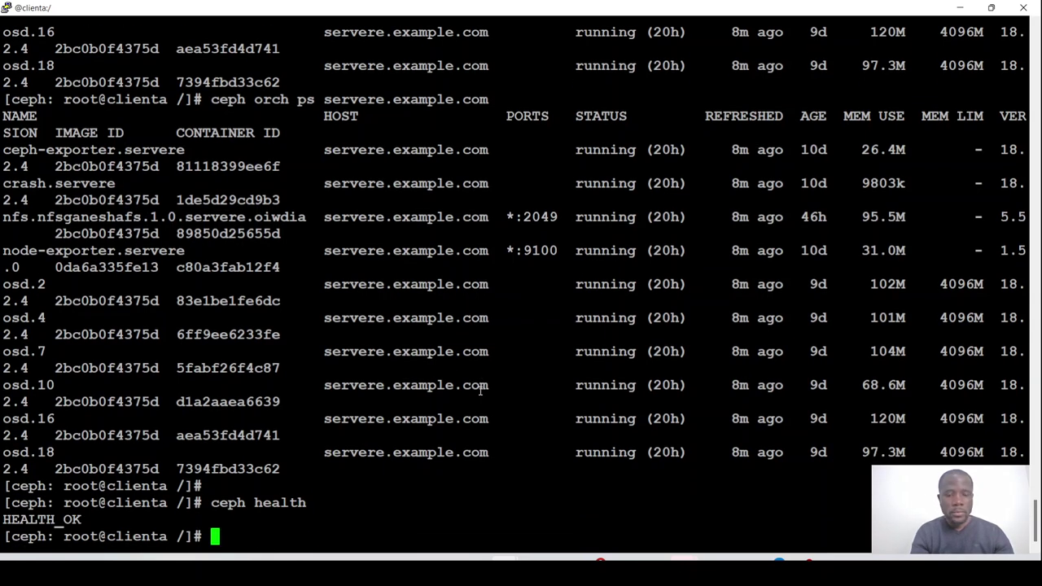
{"action": "key", "text": "Up"}
{"action": "key", "text": "Return"}
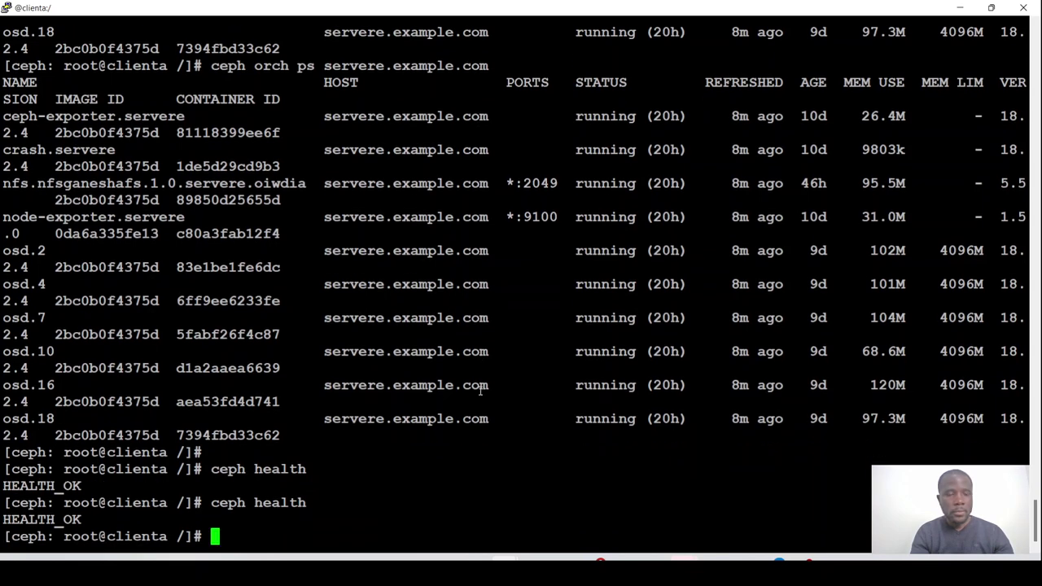
Display the full cluster status by running "ceph -s".
{"action": "key", "text": "Up"}
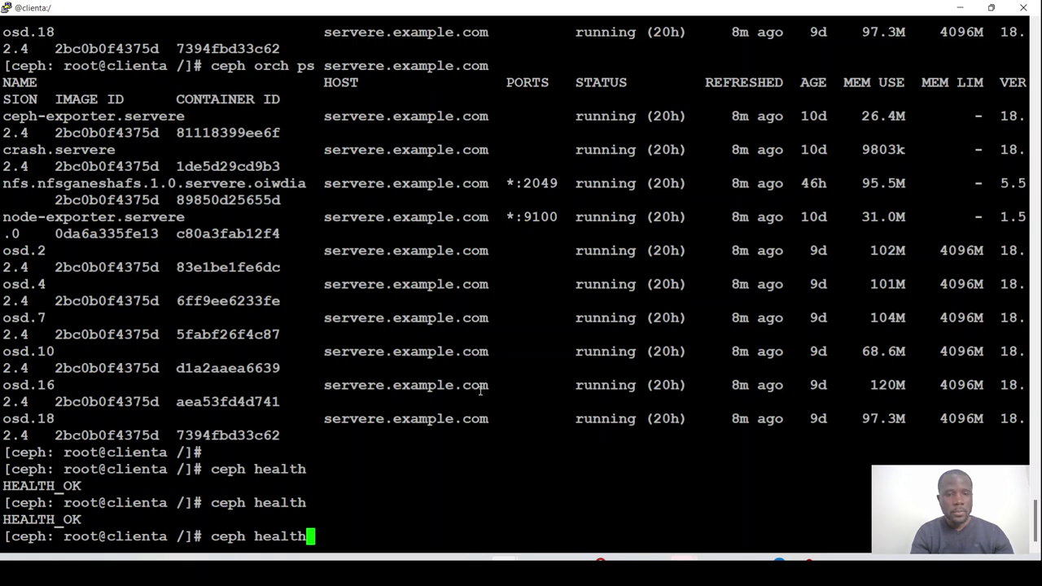
{"action": "key", "text": "BackSpace"}
{"action": "key", "text": "BackSpace"}
{"action": "key", "text": "BackSpace"}
{"action": "key", "text": "BackSpace"}
{"action": "key", "text": "BackSpace"}
{"action": "key", "text": "BackSpace"}
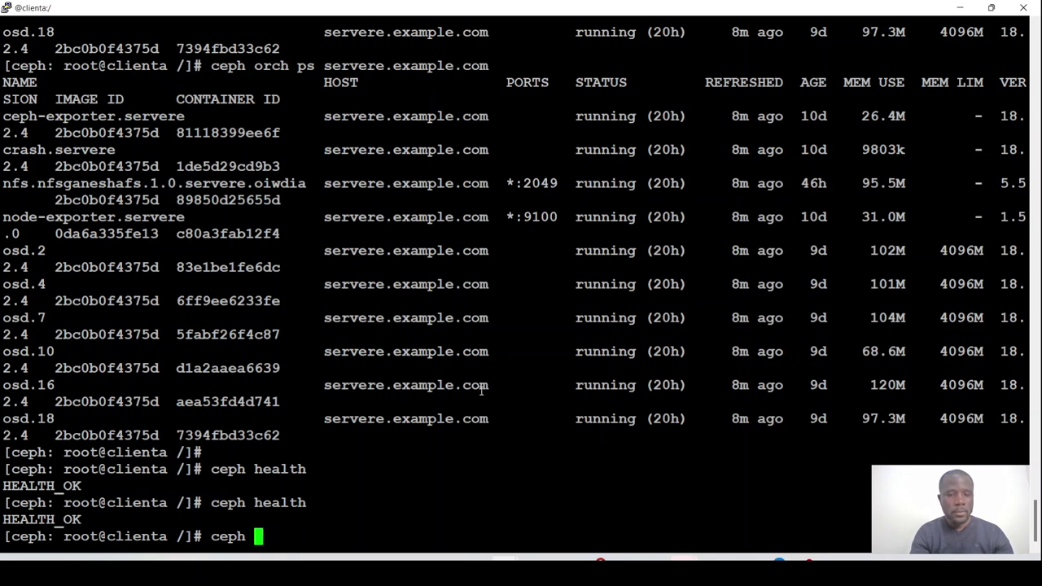
{"action": "type", "text": "-s"}
{"action": "key", "text": "Return"}
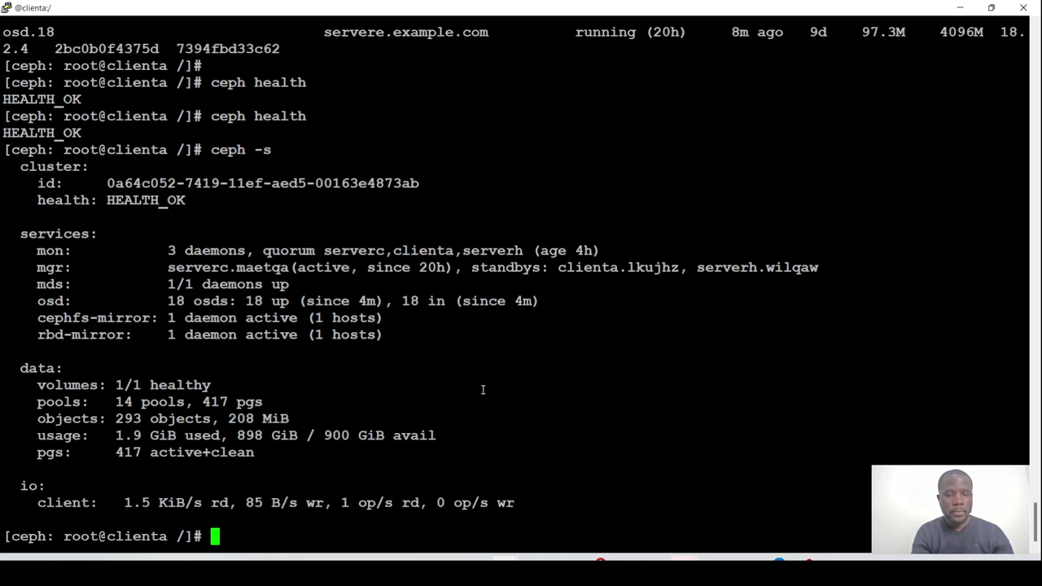
Check the cluster's health once more with "ceph health".
{"action": "key", "text": "Up"}
{"action": "key", "text": "Up"}
{"action": "key", "text": "Return"}
List the daemons on host servere again with "ceph orch ps servere.example.com".
{"action": "key", "text": "Up"}
{"action": "key", "text": "Up"}
{"action": "key", "text": "Down"}
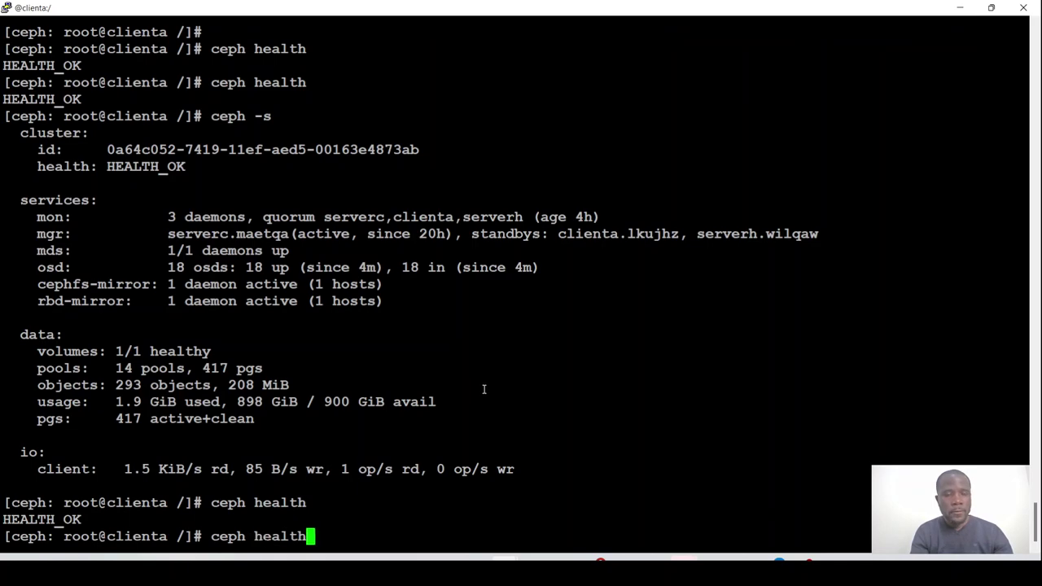
{"action": "key", "text": "Up"}
{"action": "key", "text": "Return"}
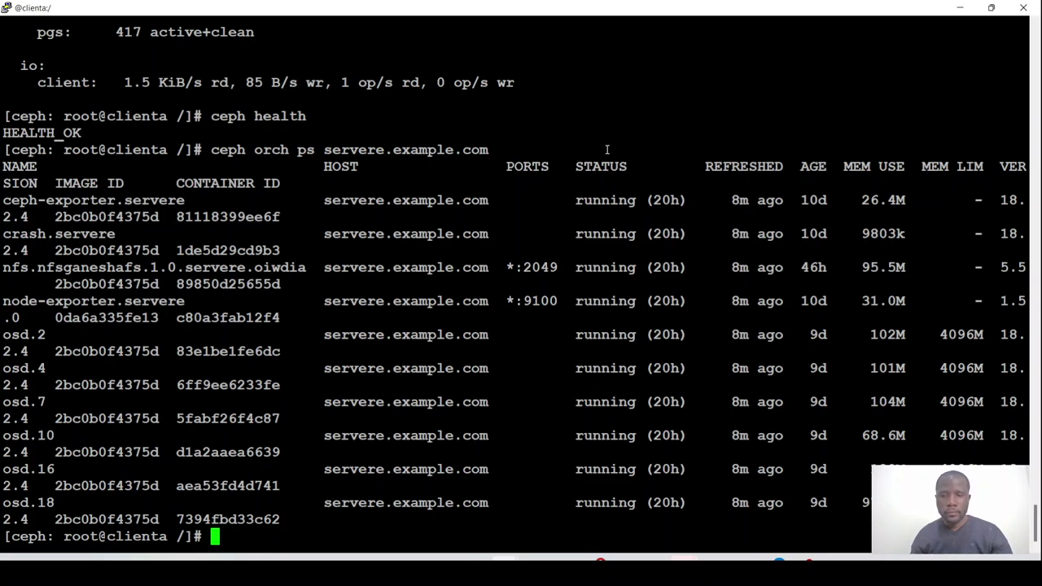
Switch to the Ceph dashboard in the browser and open the cluster's OSDs list.
{"action": "key", "text": "alt+Tab"}
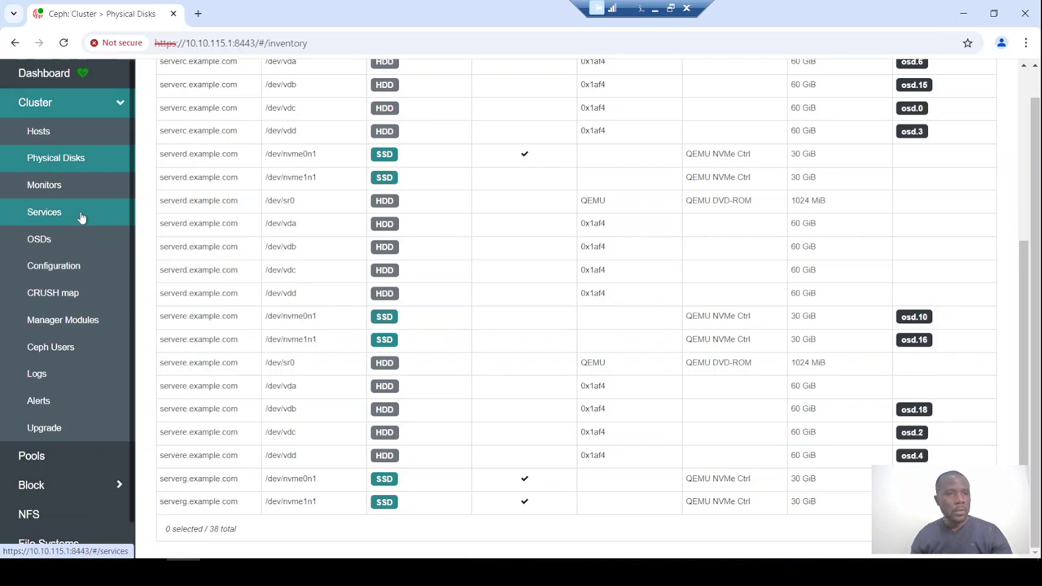
{"action": "left_click", "coordinate": [99, 108]}
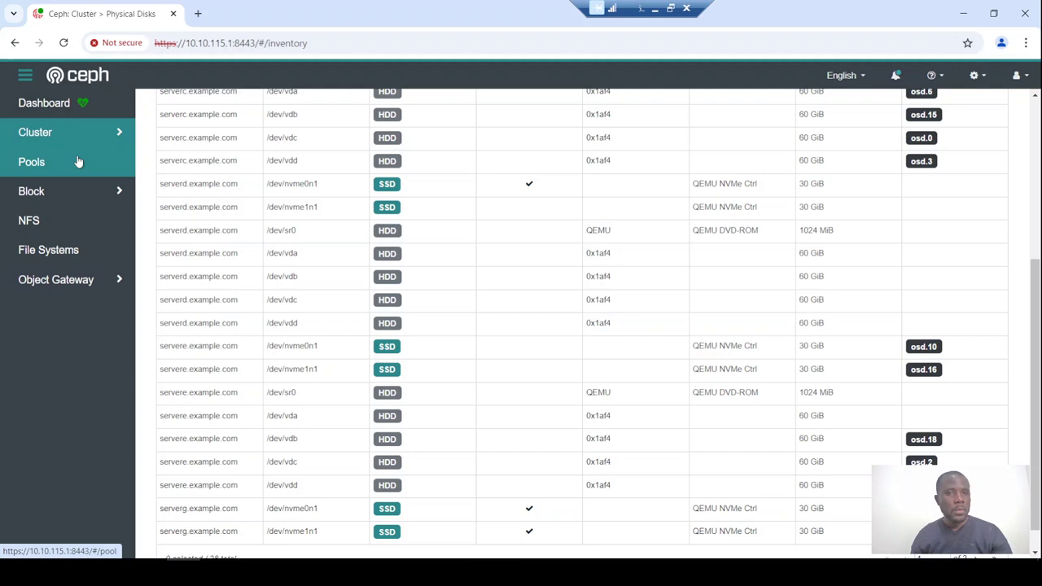
{"action": "left_click", "coordinate": [118, 134]}
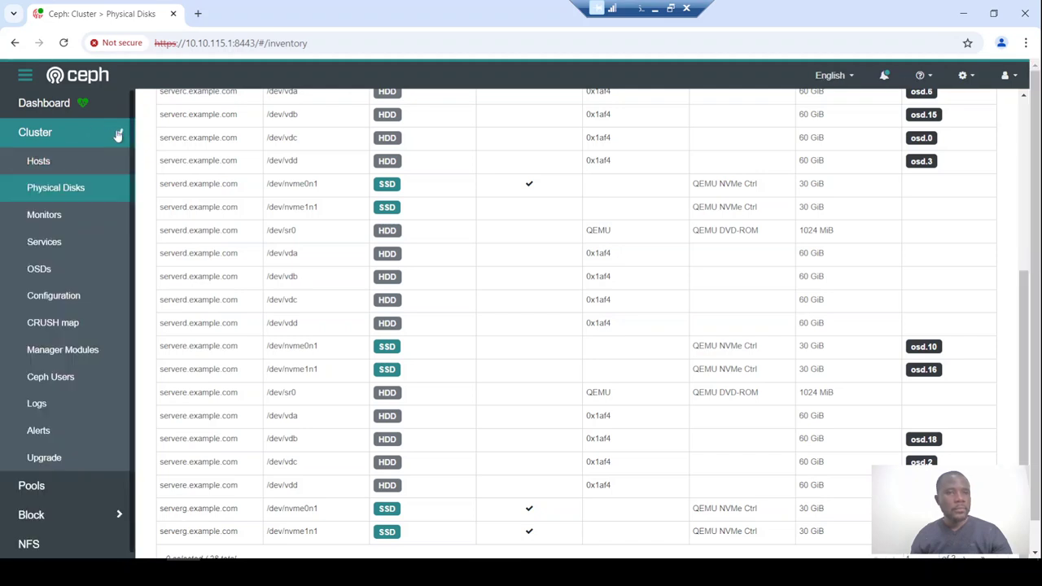
{"action": "left_click", "coordinate": [118, 135]}
{"action": "left_click", "coordinate": [118, 134]}
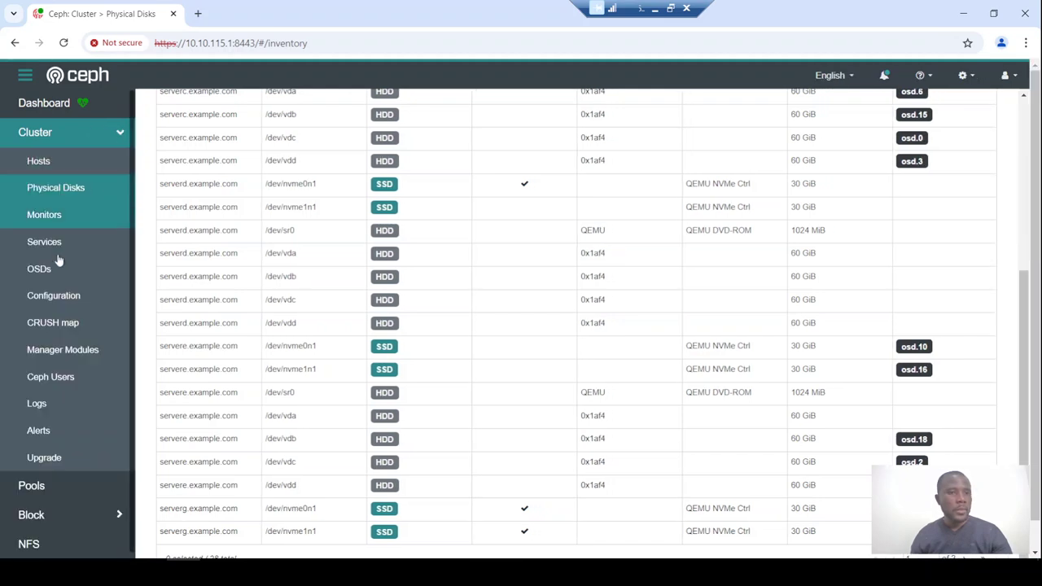
{"action": "left_click", "coordinate": [49, 269]}
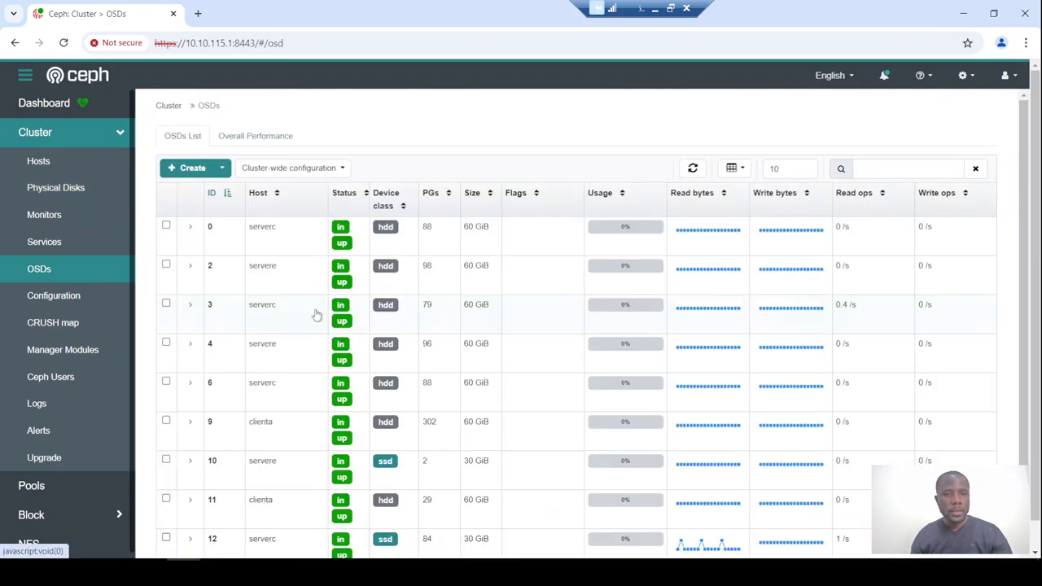
Filter the OSDs list by "servere" to check which OSDs remain on that host.
{"action": "scroll", "coordinate": [295, 323], "scroll_direction": "down", "scroll_amount": 1}
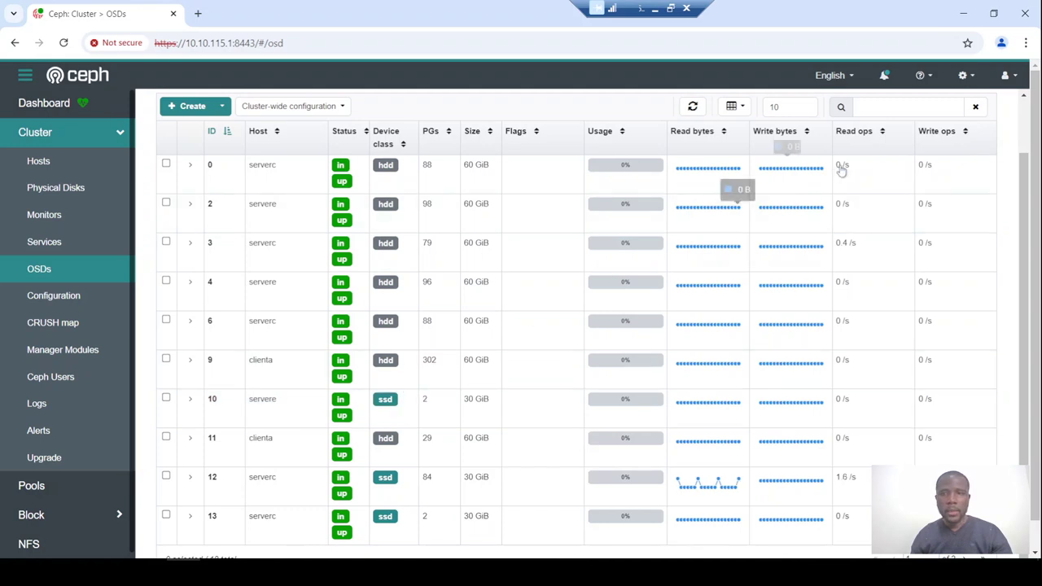
{"action": "left_click", "coordinate": [881, 106]}
{"action": "type", "text": "server"}
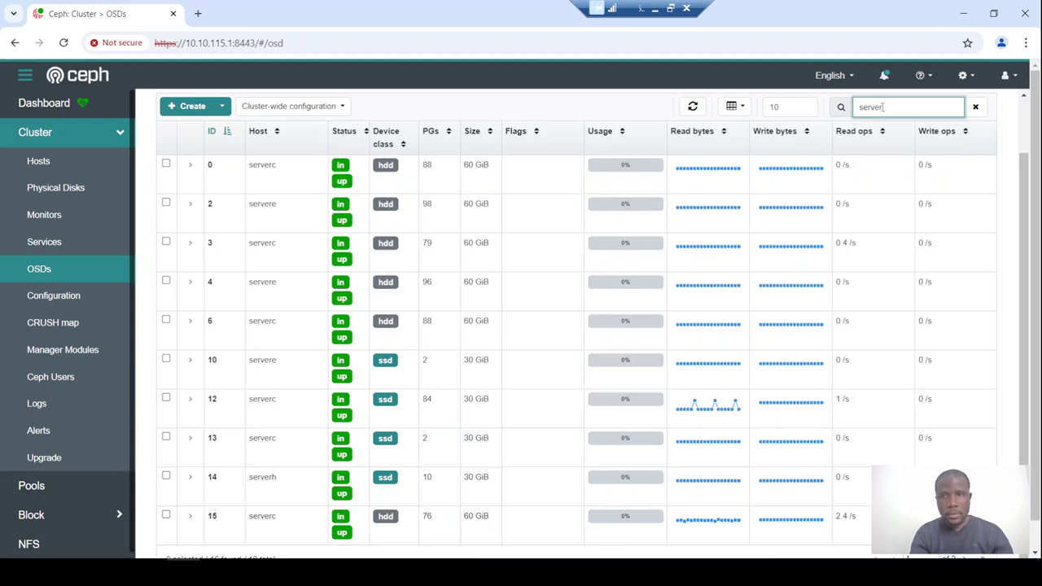
{"action": "type", "text": "e"}
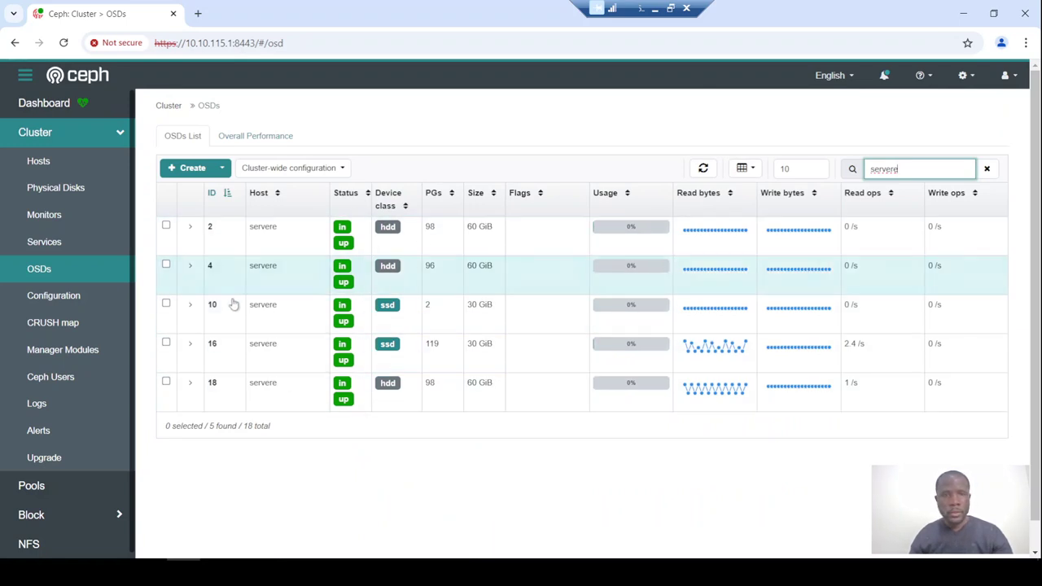
{"action": "left_click", "coordinate": [272, 316]}
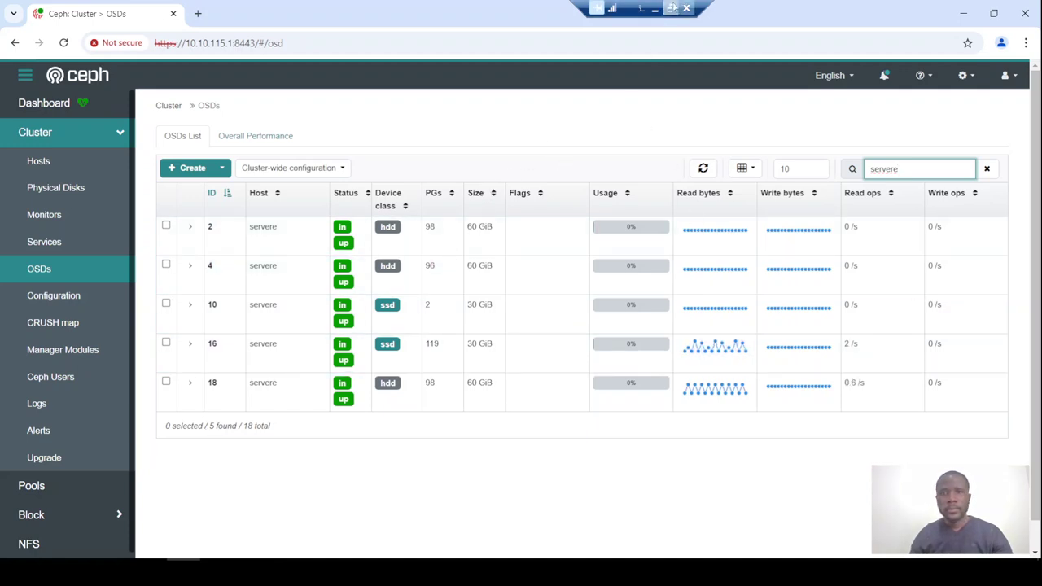
Return to the clienta terminal and run "ceph orch ps servere.example.com" twice to recheck the osd.7 daemon.
{"action": "left_click", "coordinate": [655, 9]}
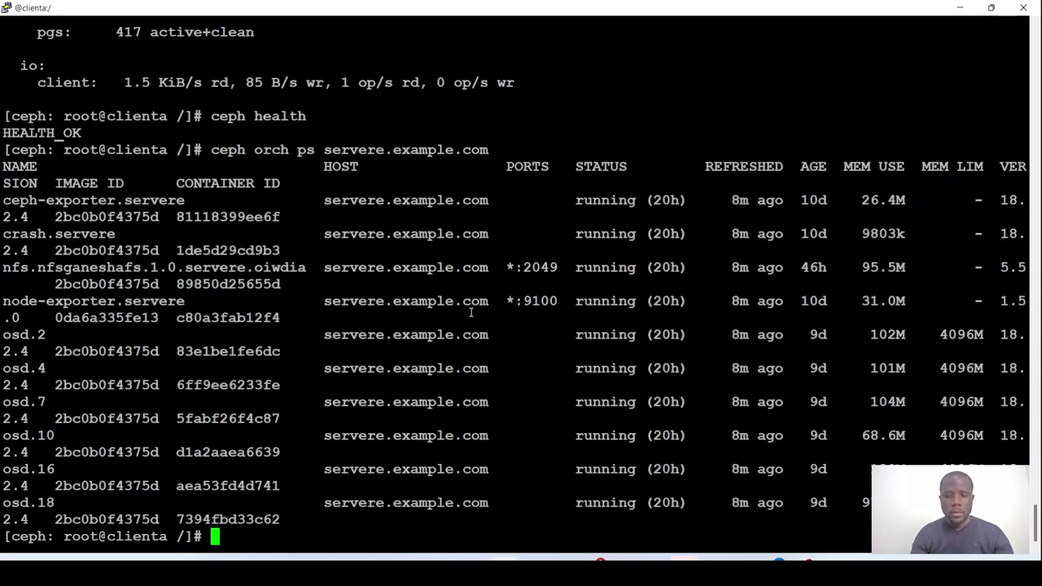
{"action": "key", "text": "Return"}
{"action": "key", "text": "Return"}
{"action": "key", "text": "Up"}
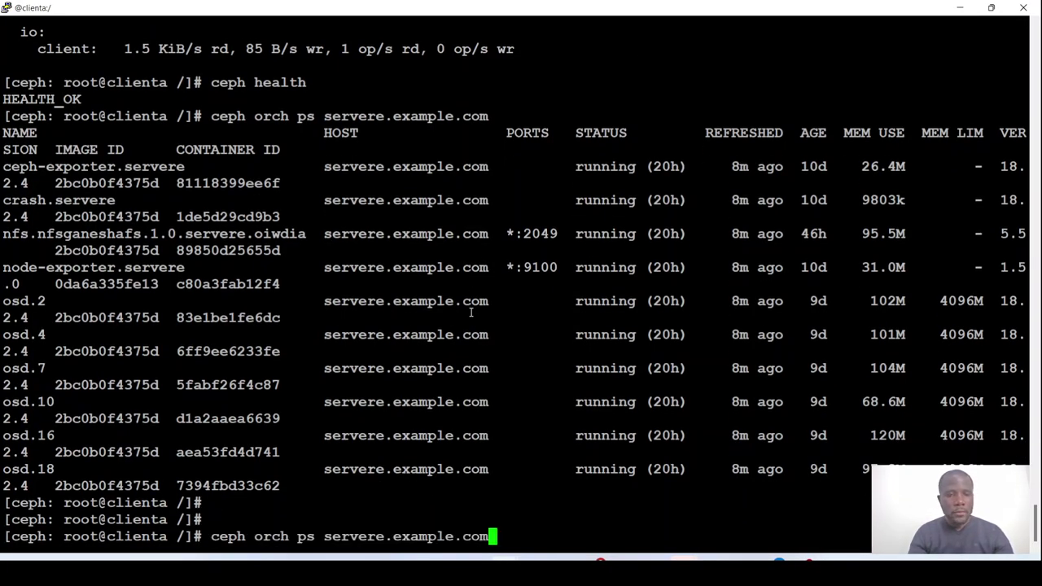
{"action": "key", "text": "Return"}
{"action": "key", "text": "Up"}
{"action": "key", "text": "Return"}
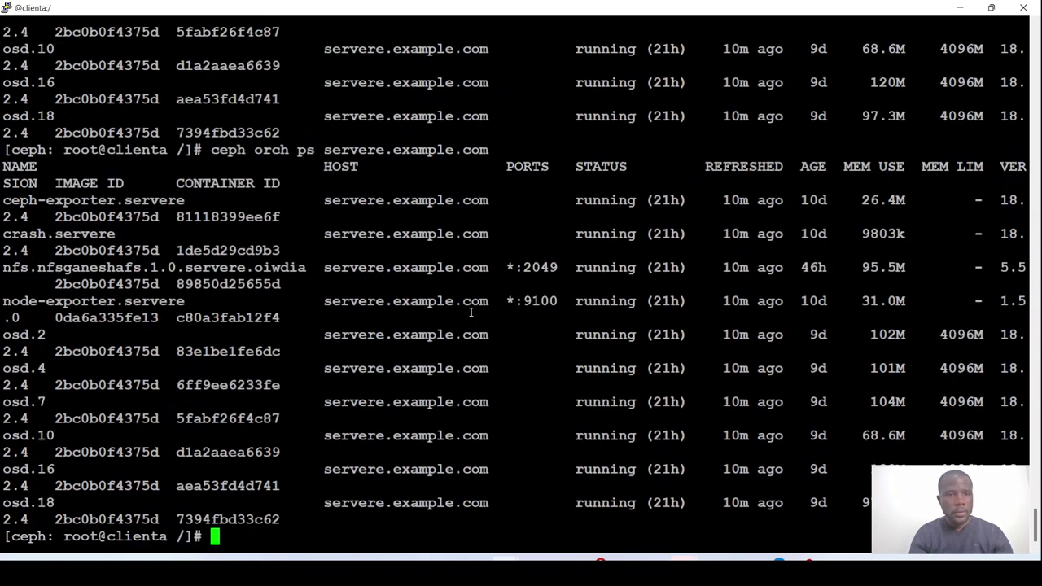
List the services managed by the Ceph orchestrator with "ceph orch ls".
{"action": "key", "text": "Return"}
{"action": "key", "text": "Return"}
{"action": "type", "text": "ceph orch "}
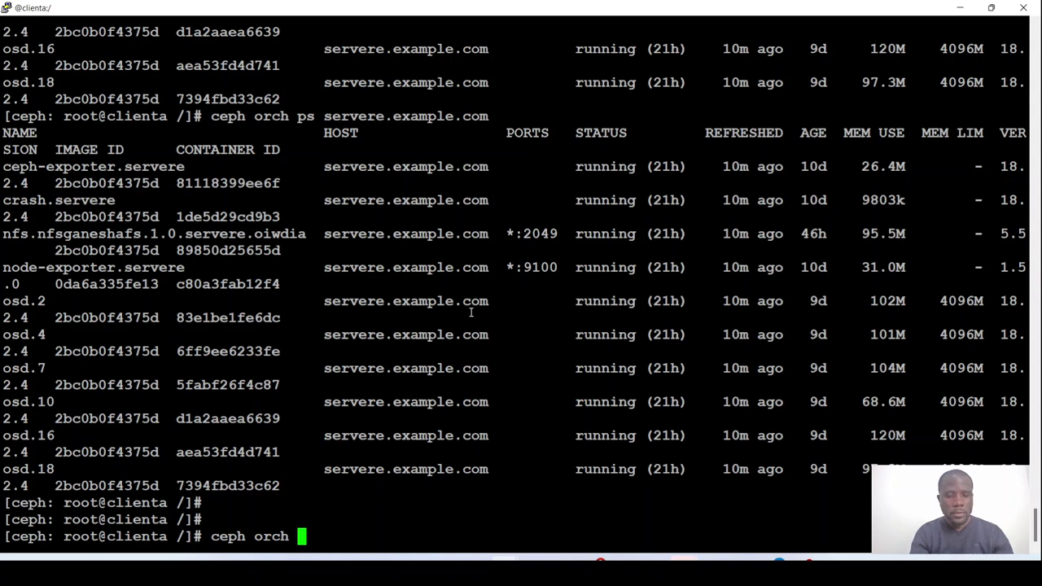
{"action": "type", "text": "ls"}
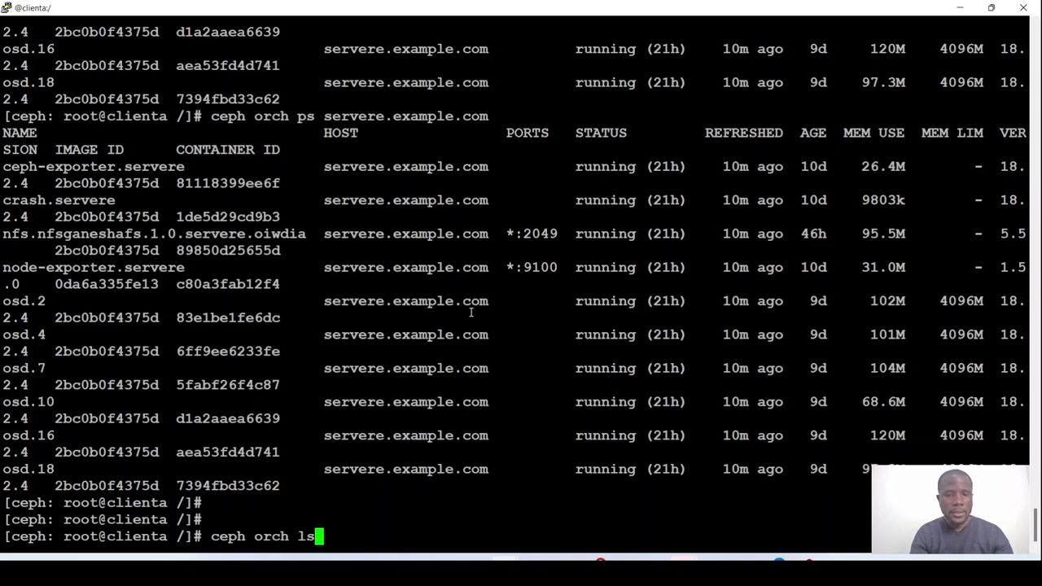
{"action": "key", "text": "Return"}
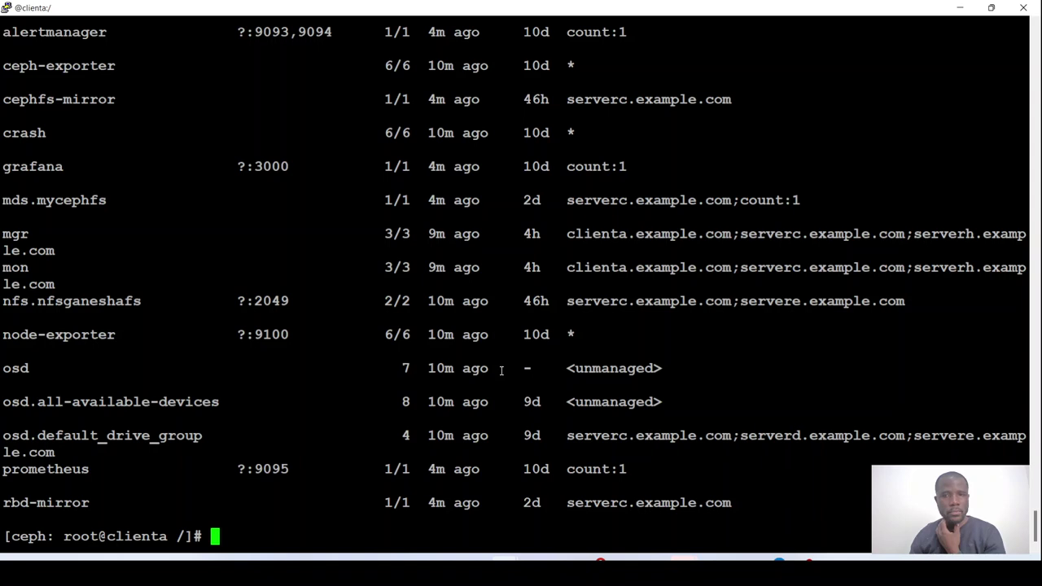
{"action": "key", "text": "Return"}
{"action": "key", "text": "Return"}
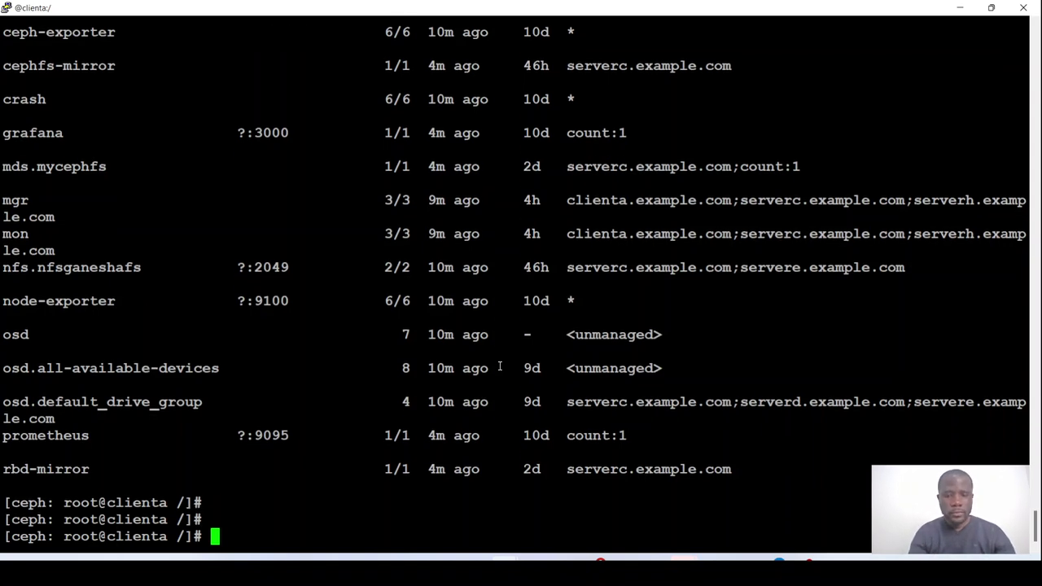
{"action": "type", "text": "ceph orch ls"}
{"action": "key", "text": "Up"}
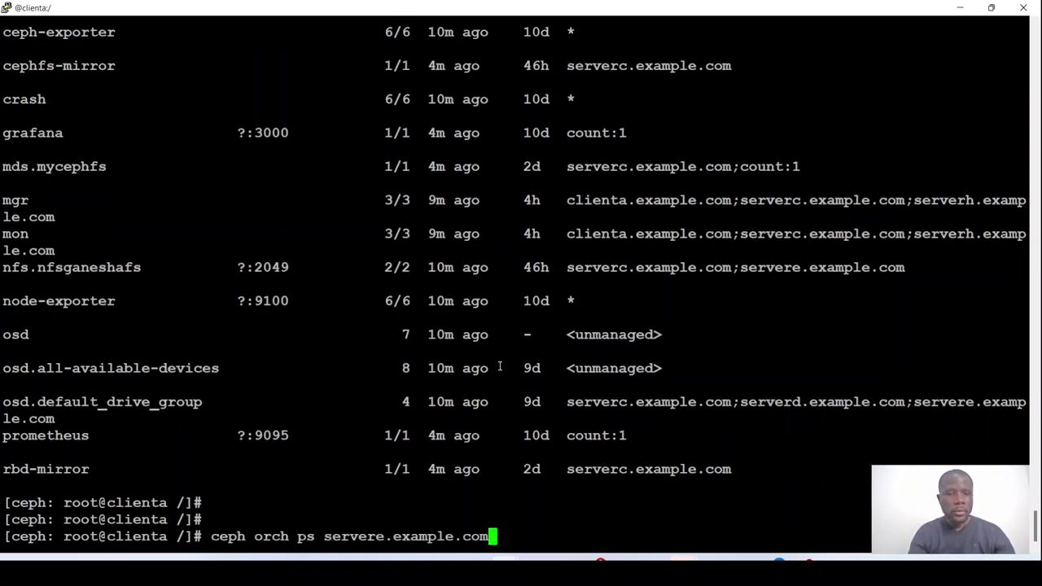
{"action": "key", "text": "Down"}
{"action": "key", "text": "Down"}
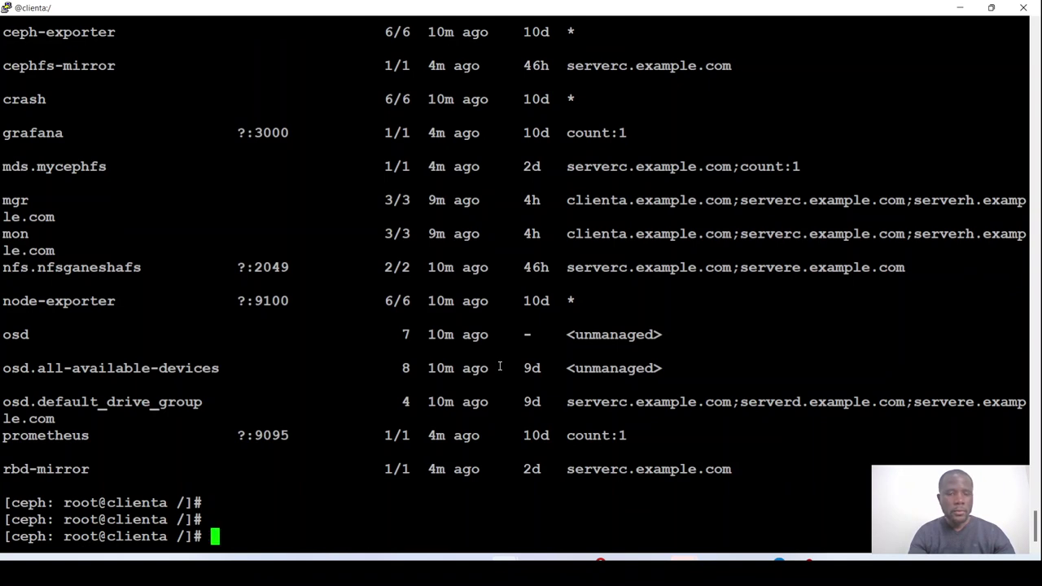
{"action": "key", "text": "Return"}
{"action": "key", "text": "Return"}
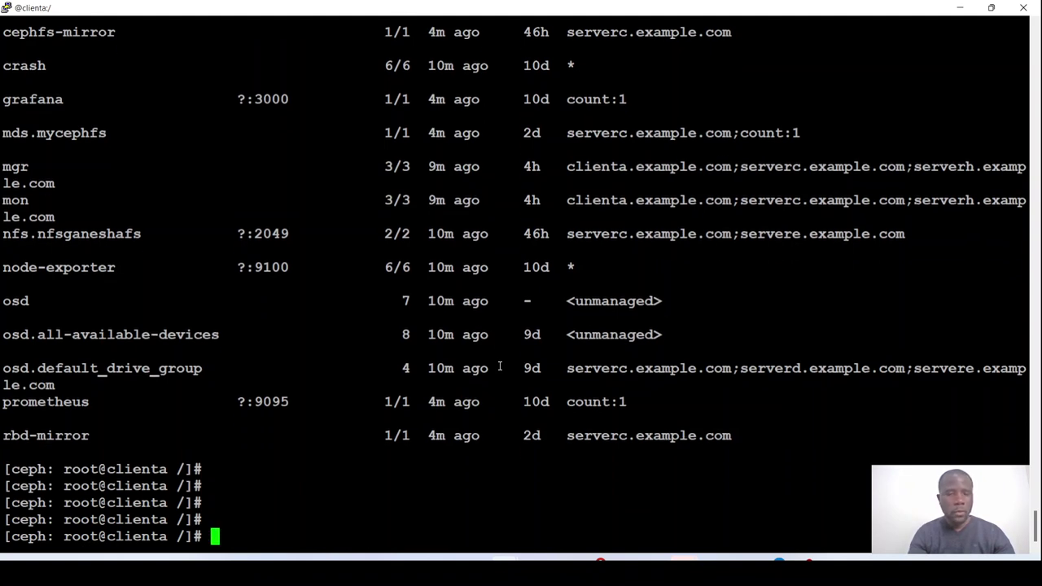
Run "ceph orch ps servere.example.com" and highlight the status of the osd.7 daemon.
{"action": "key", "text": "Up"}
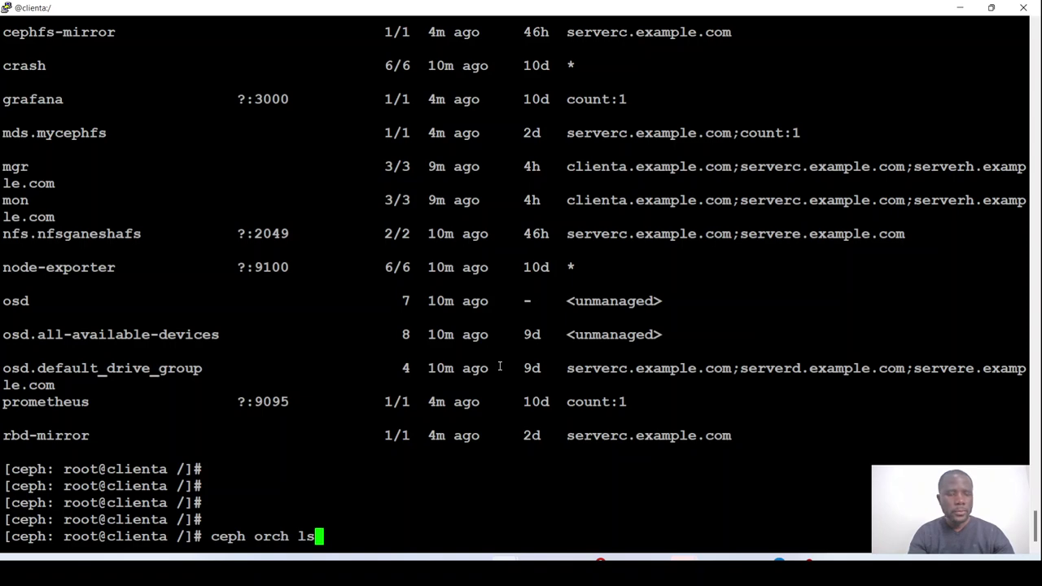
{"action": "key", "text": "Up"}
{"action": "key", "text": "Return"}
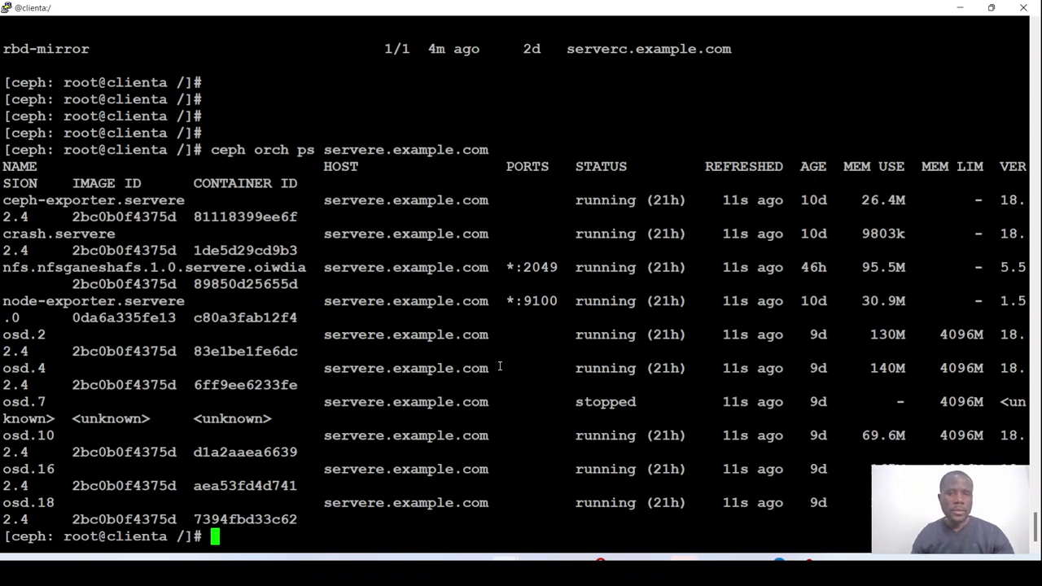
{"action": "left_click_drag", "start_coordinate": [12, 407], "coordinate": [341, 407]}
{"action": "double_click", "coordinate": [591, 406]}
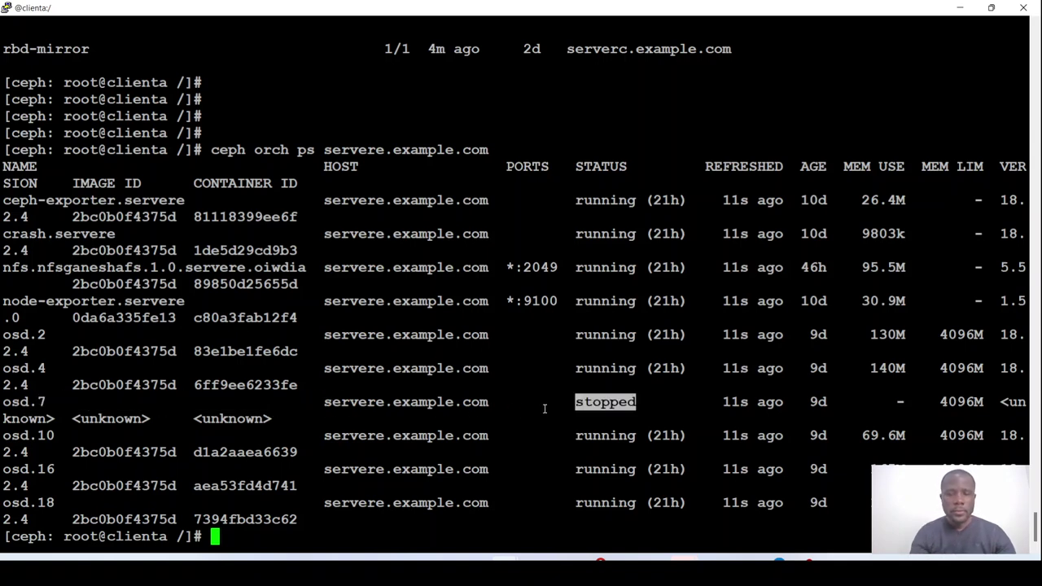
Rerun "ceph orch ps servere.example.com" three times to recheck the osd.7 daemon's entry.
{"action": "key", "text": "Return"}
{"action": "key", "text": "Return"}
{"action": "key", "text": "Up"}
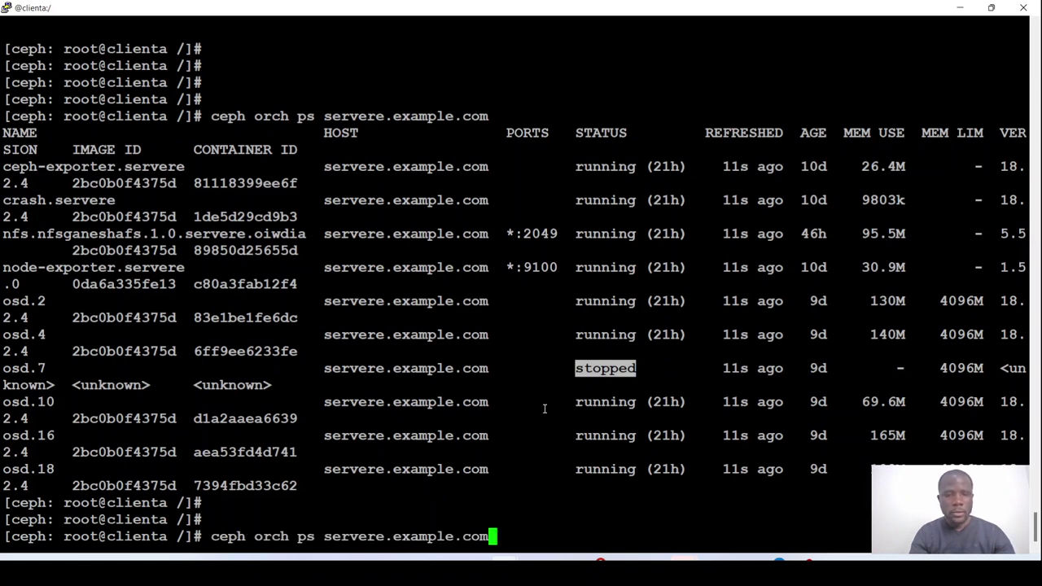
{"action": "key", "text": "Return"}
{"action": "key", "text": "Up"}
{"action": "key", "text": "Return"}
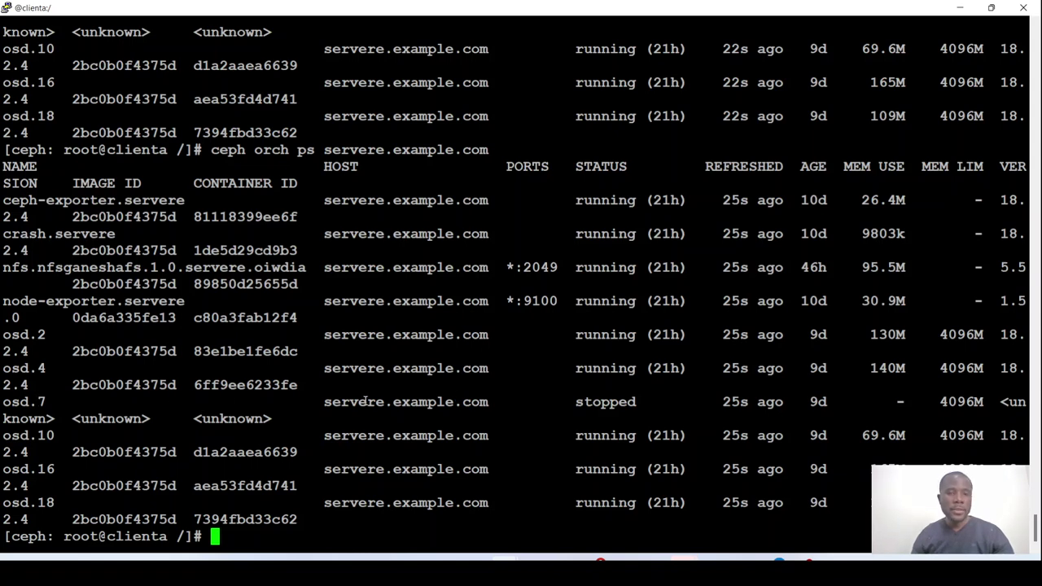
{"action": "key", "text": "Up"}
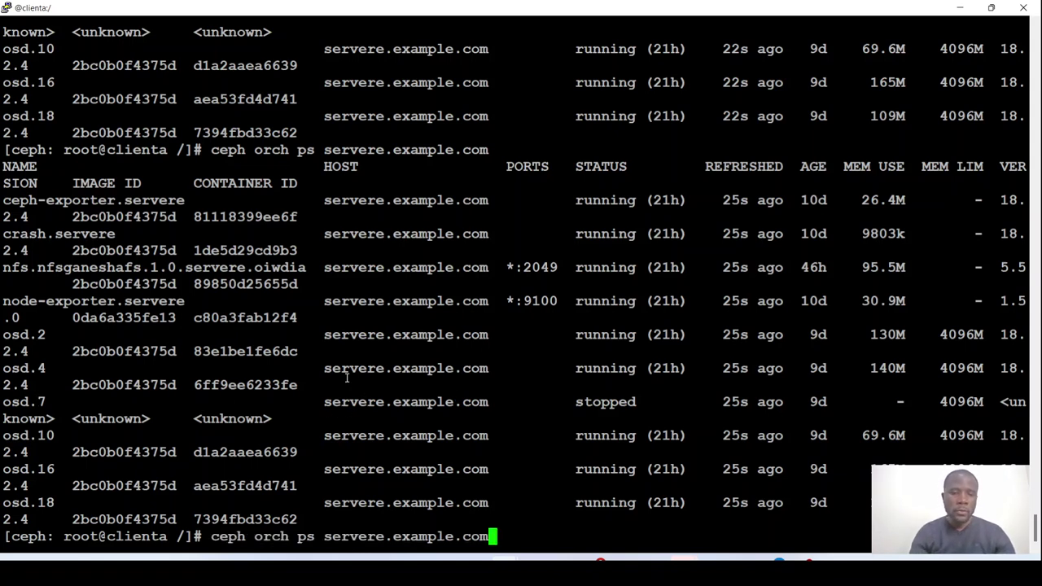
{"action": "key", "text": "Return"}
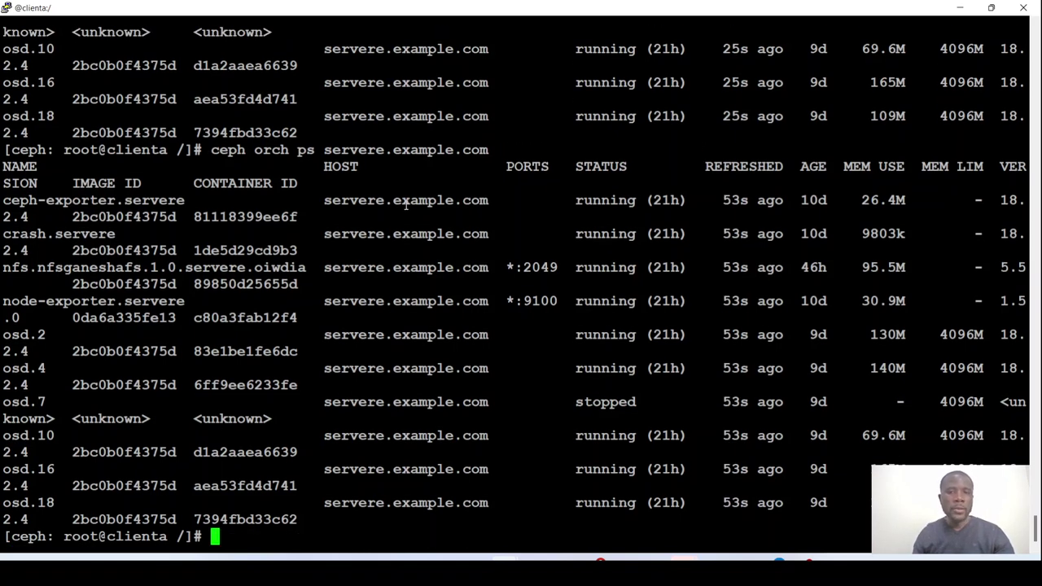
{"action": "left_click_drag", "start_coordinate": [262, 152], "coordinate": [290, 151]}
{"action": "left_click", "coordinate": [381, 316]}
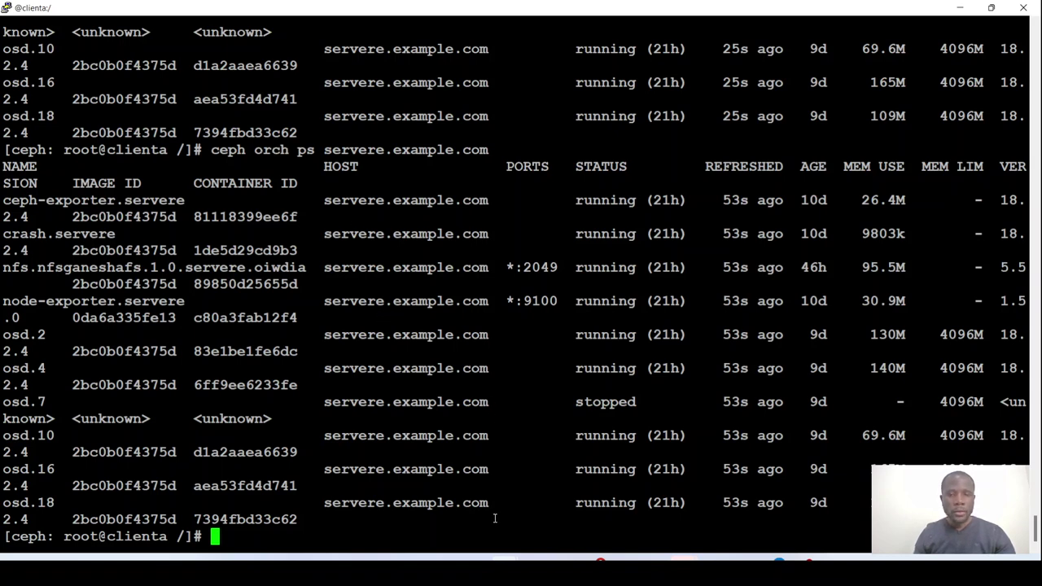
Switch to the Ceph dashboard to check the OSDs filtered by servere and return to the clienta terminal.
{"action": "left_click", "coordinate": [742, 559]}
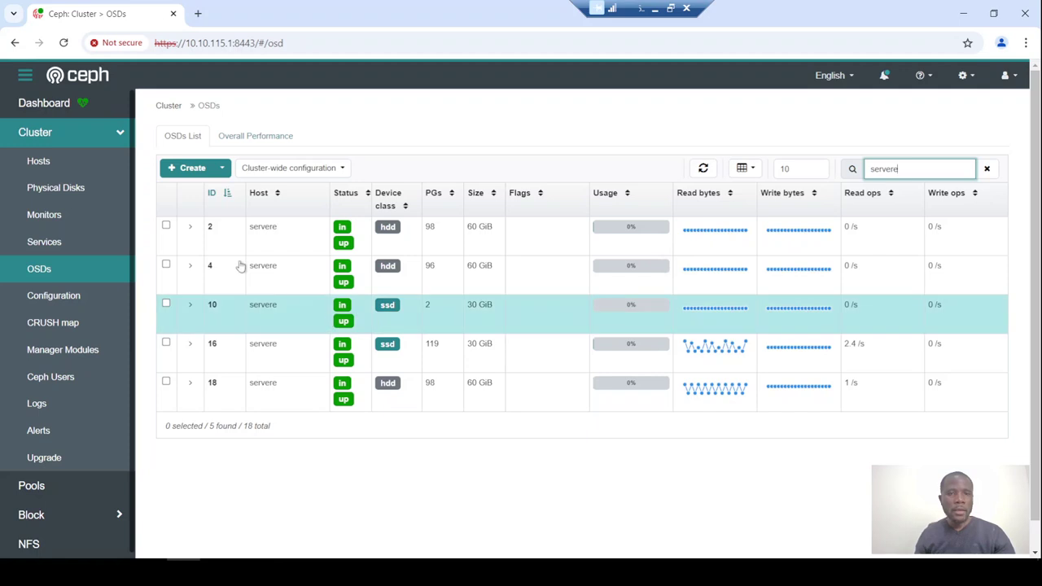
{"action": "left_click", "coordinate": [655, 8]}
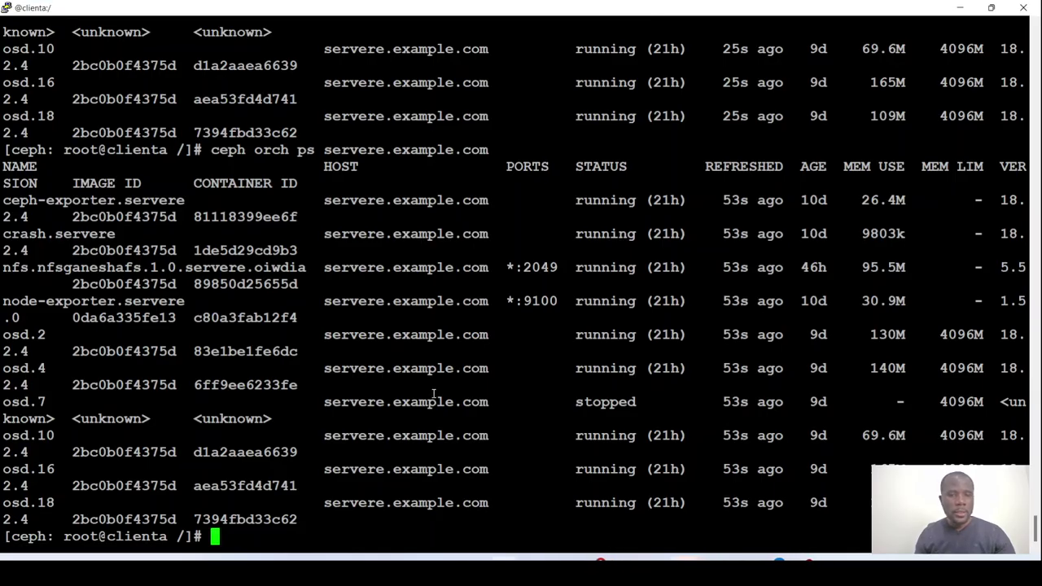
{"action": "key", "text": "Return"}
{"action": "key", "text": "Return"}
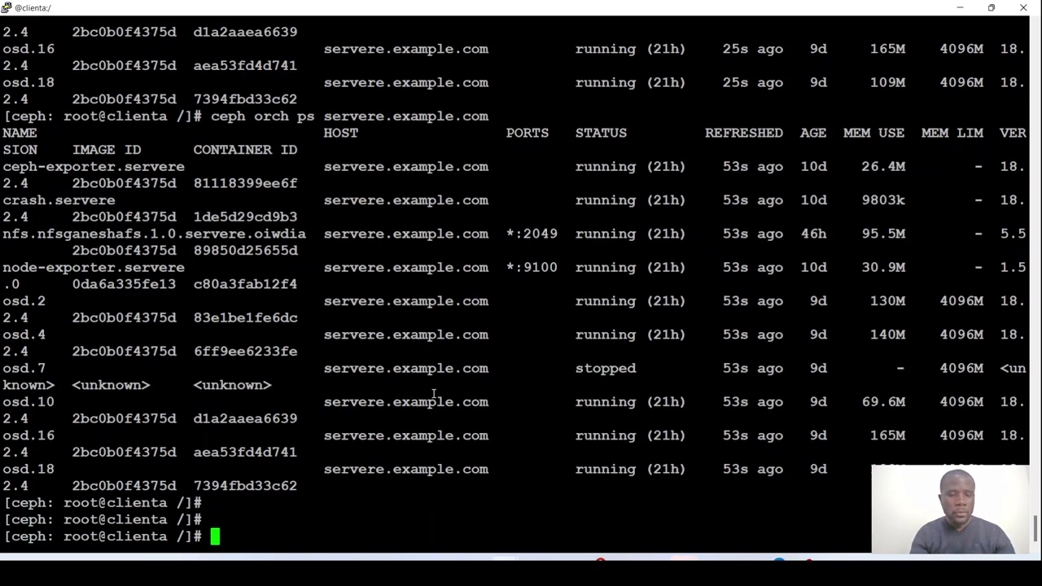
Exit the Ceph shell and log out of clienta to get back to the lab1 prompt.
{"action": "type", "text": "exit"}
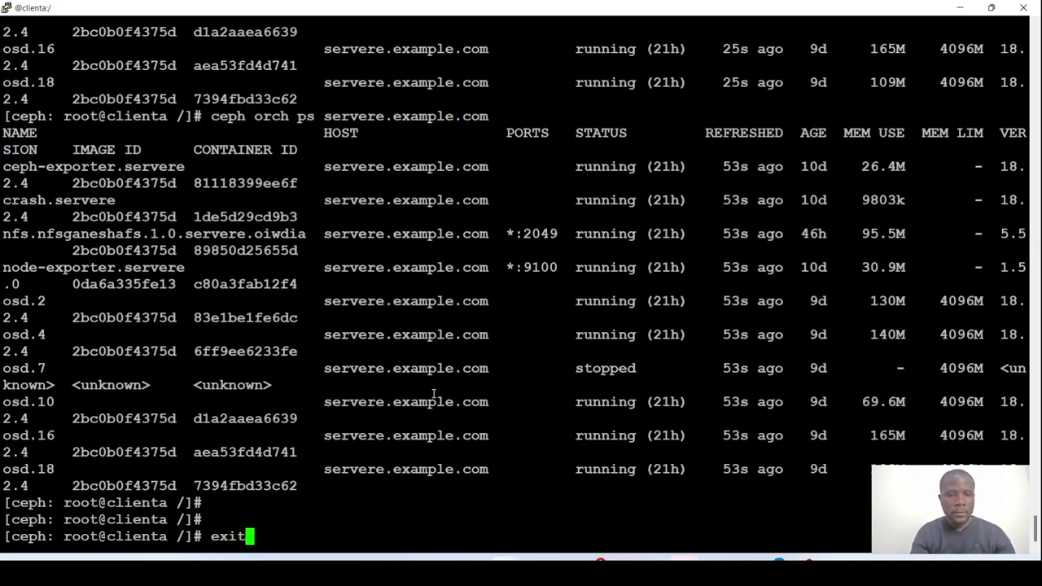
{"action": "key", "text": "Return"}
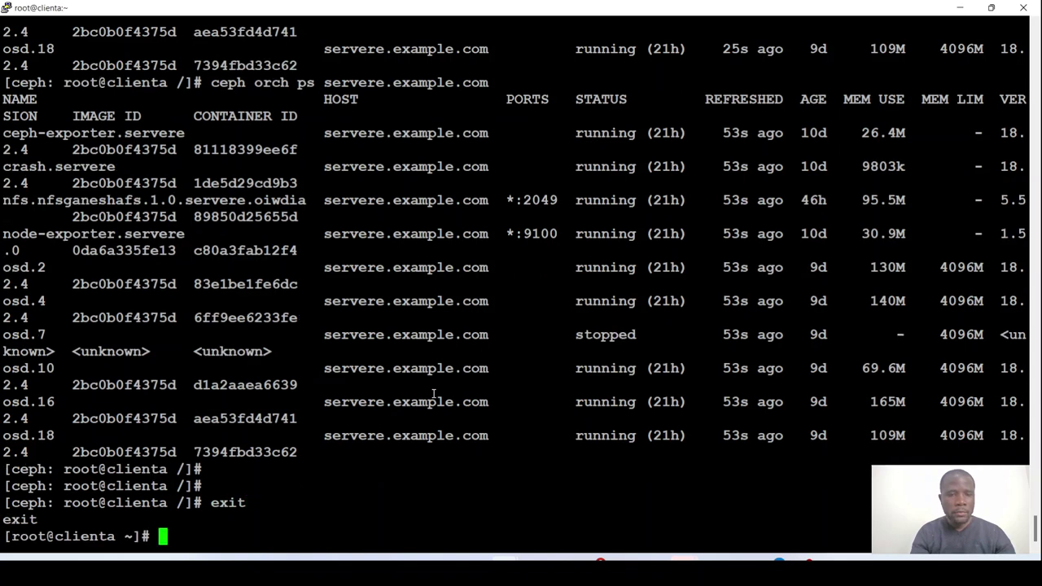
{"action": "type", "text": "exit"}
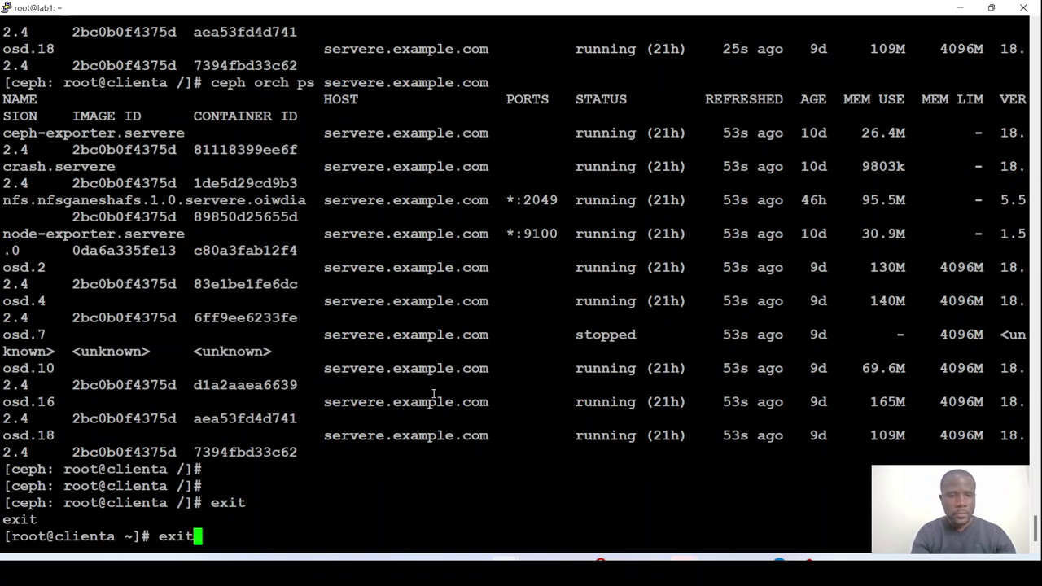
{"action": "key", "text": "Return"}
Connect from lab1 to the servere host with "ssh 10.10.115.3".
{"action": "key", "text": "Up"}
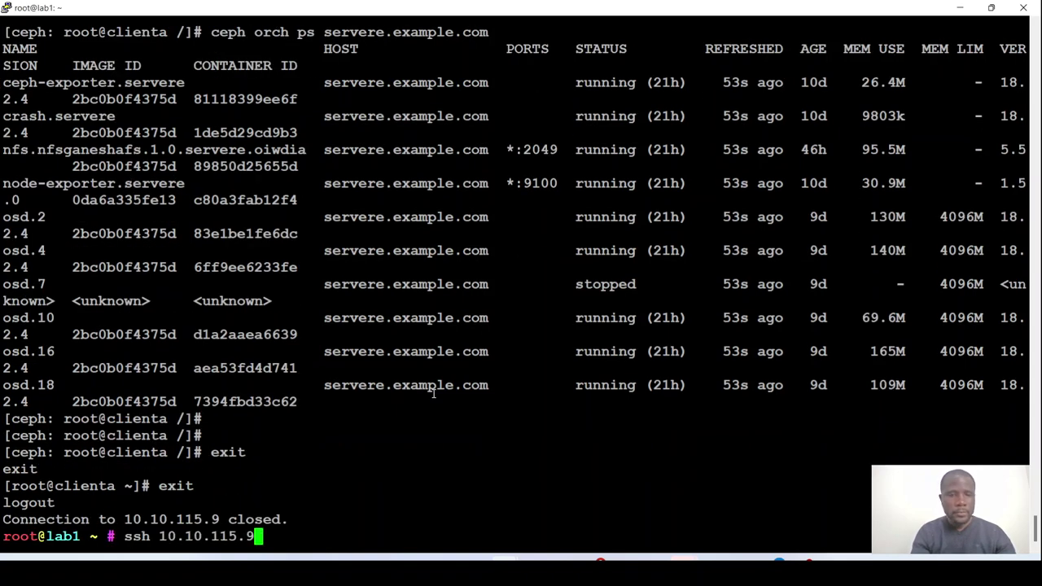
{"action": "key", "text": "BackSpace"}
{"action": "type", "text": "3"}
{"action": "key", "text": "Return"}
{"action": "key", "text": "Return"}
{"action": "key", "text": "Return"}
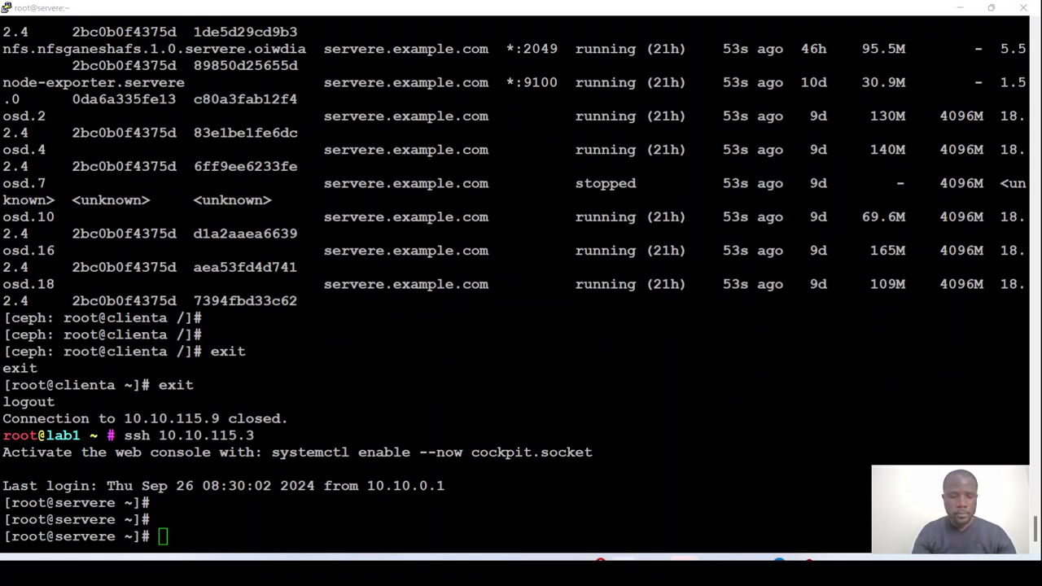
List servere's Ceph systemd units with "systemctl list-units 'ceph*'" and close the output pager.
{"action": "left_click", "coordinate": [458, 413]}
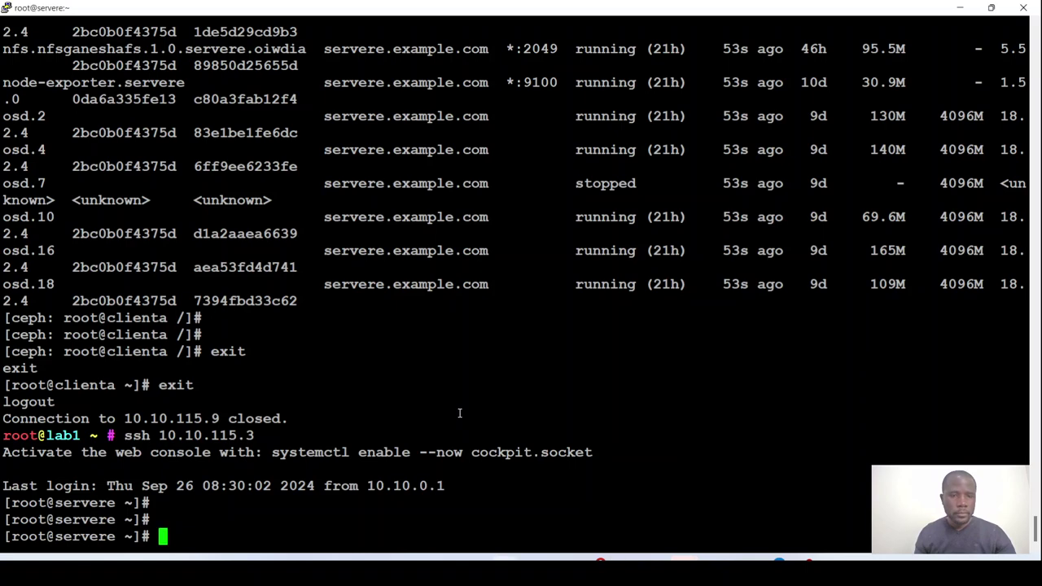
{"action": "right_click", "coordinate": [458, 413]}
{"action": "key", "text": "Return"}
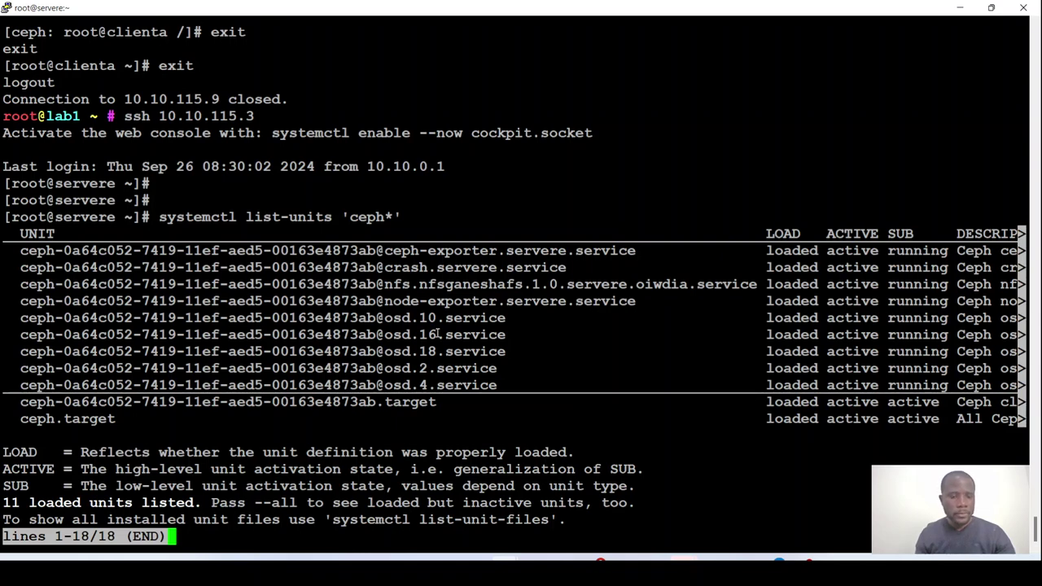
{"action": "key", "text": "q"}
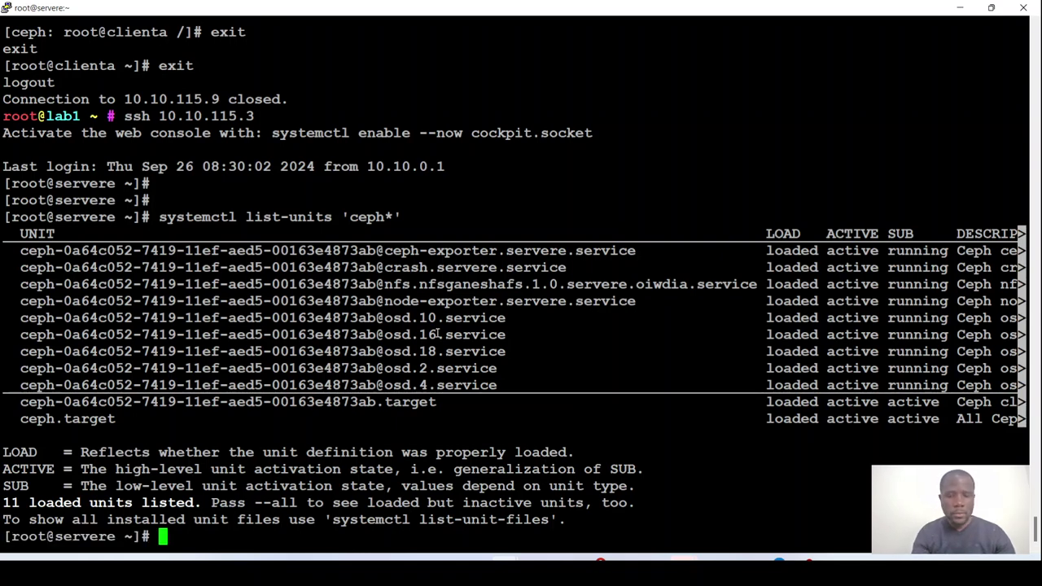
Log out of servere and reconnect to clienta with "ssh 10.10.115.9".
{"action": "key", "text": "Return"}
{"action": "type", "text": "exit"}
{"action": "key", "text": "Return"}
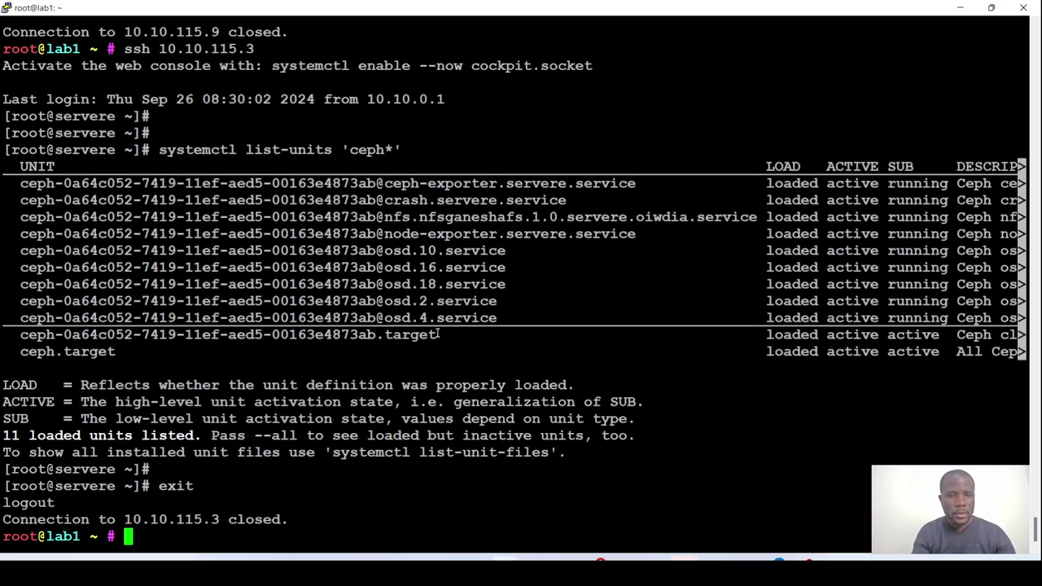
{"action": "key", "text": "Up"}
{"action": "key", "text": "BackSpace"}
{"action": "type", "text": "9"}
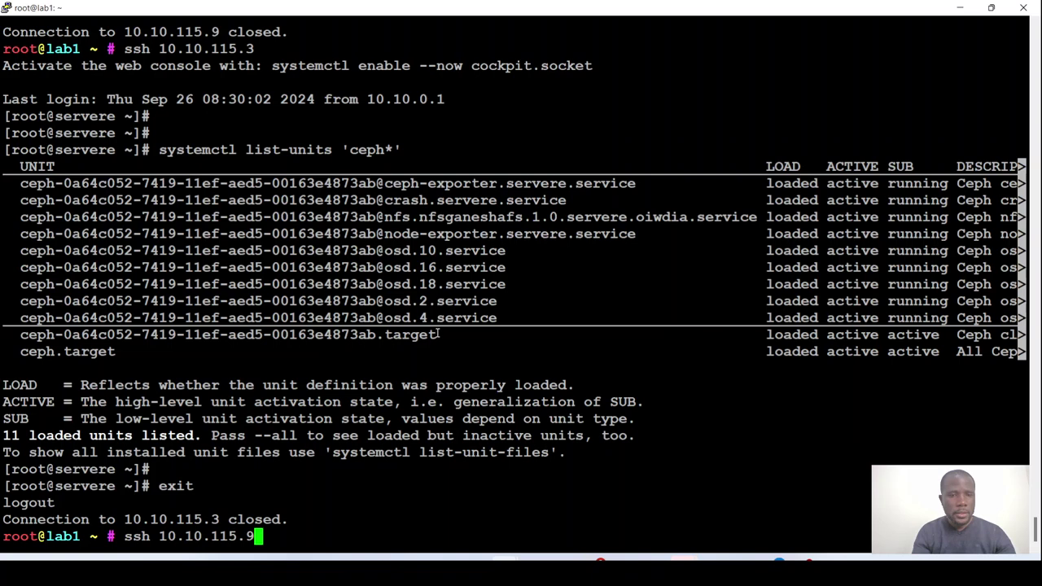
{"action": "key", "text": "Return"}
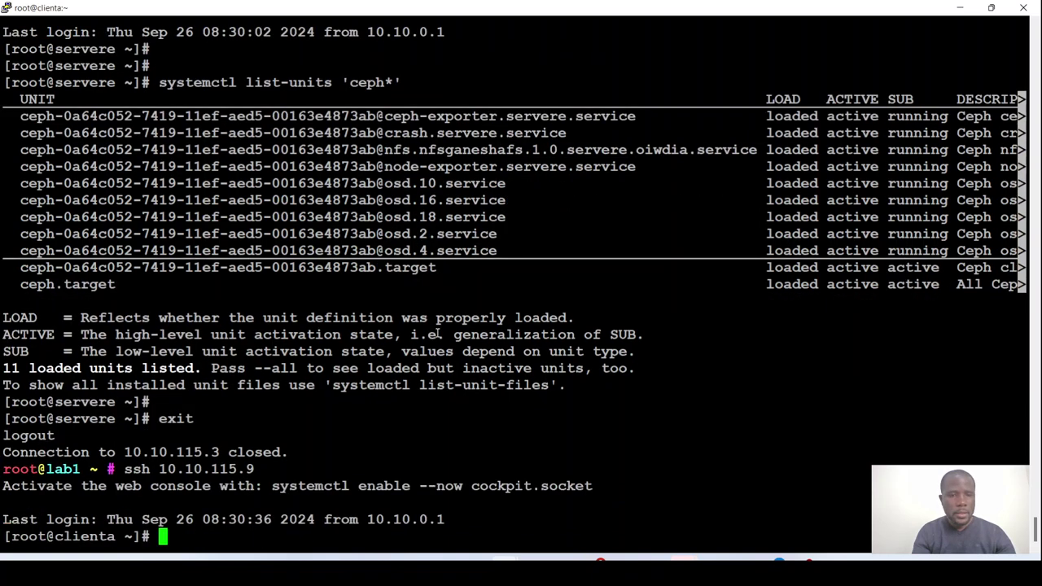
Open the Ceph administration shell on clienta with "cephadm shell".
{"action": "type", "text": "cephadm shell"}
{"action": "key", "text": "Return"}
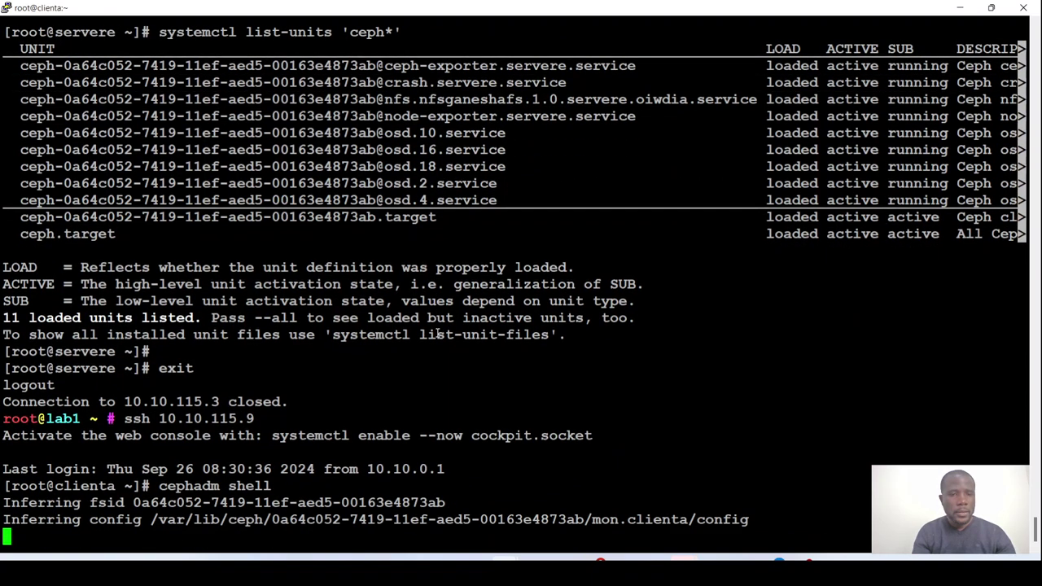
{"action": "key", "text": "Return"}
{"action": "key", "text": "Return"}
Check the daemons on servere from the reopened shell with "ceph orch ps servere.example.com".
{"action": "type", "text": "ceph orch ps servere.example.com"}
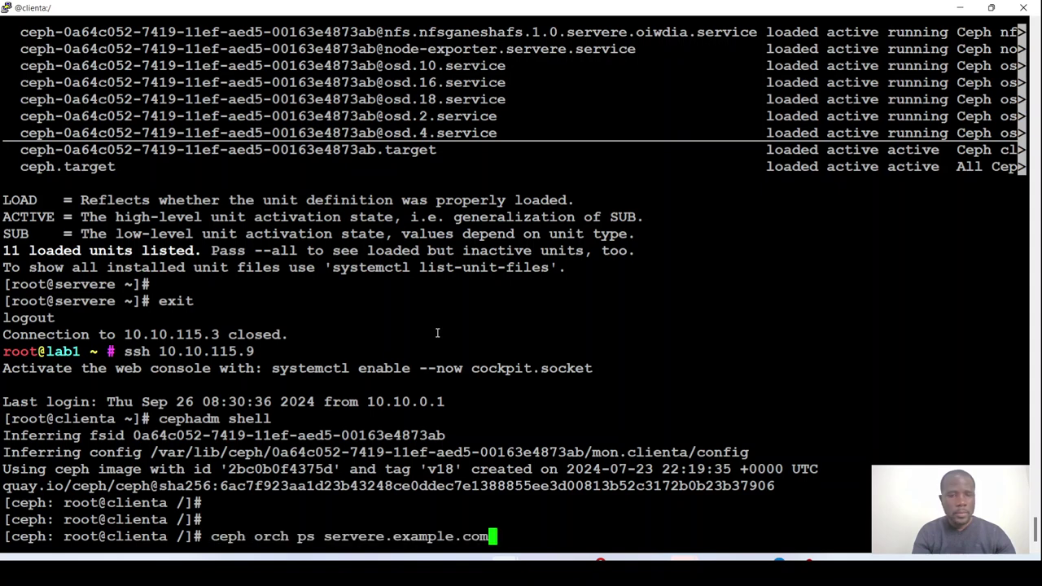
{"action": "key", "text": "Return"}
{"action": "key", "text": "Return"}
{"action": "key", "text": "Return"}
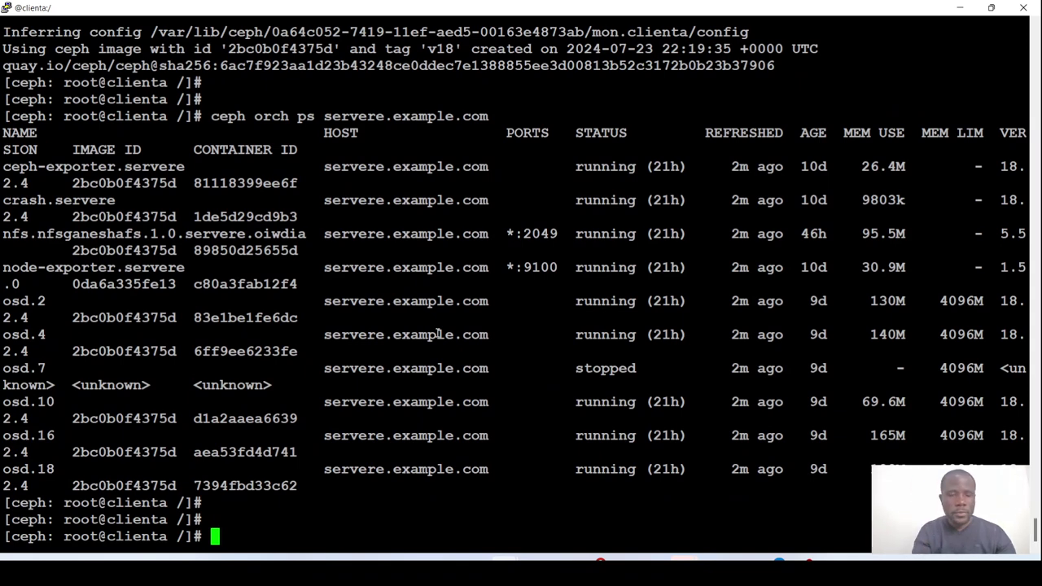
Check the overall cluster status with "ceph -s", running the command twice.
{"action": "key", "text": "Return"}
{"action": "key", "text": "Return"}
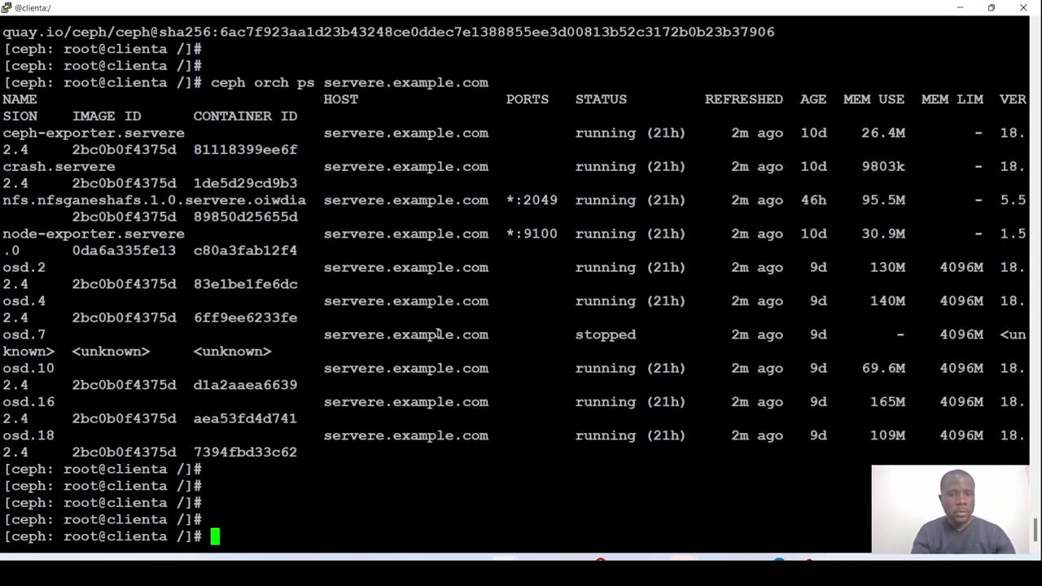
{"action": "key", "text": "Return"}
{"action": "key", "text": "Return"}
{"action": "key", "text": "Return"}
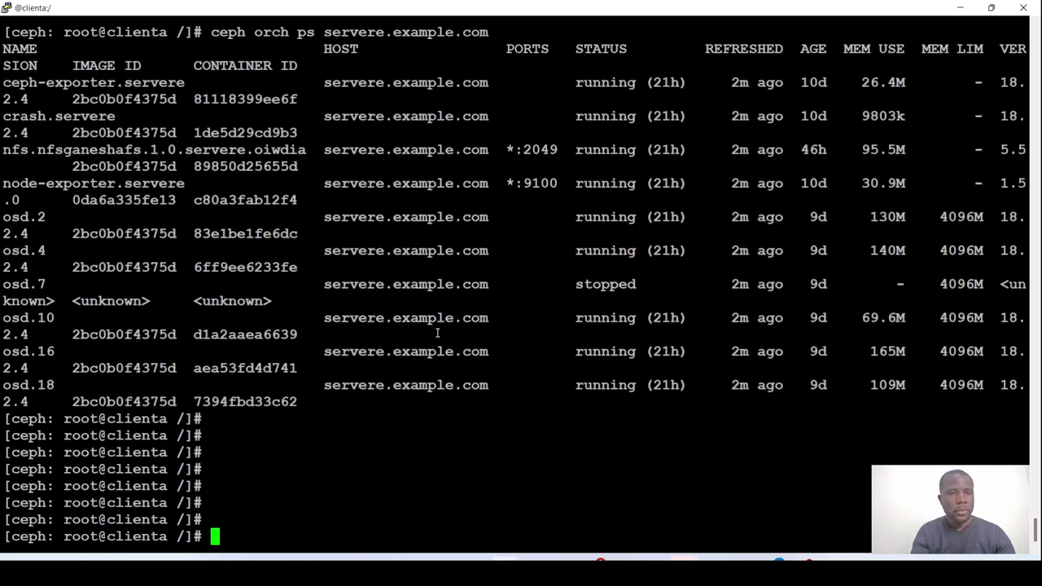
{"action": "type", "text": "ceph "}
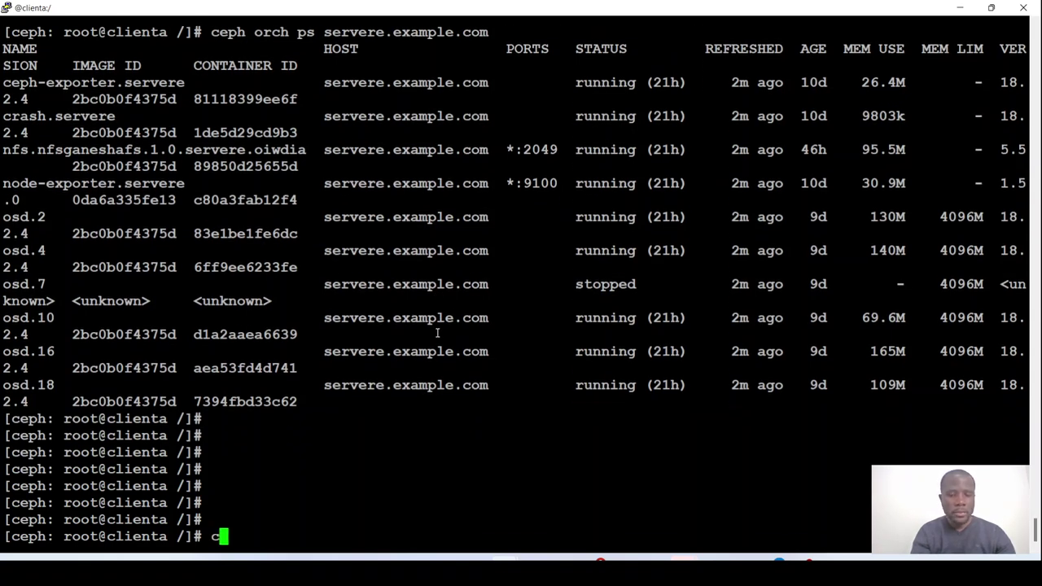
{"action": "type", "text": "-s"}
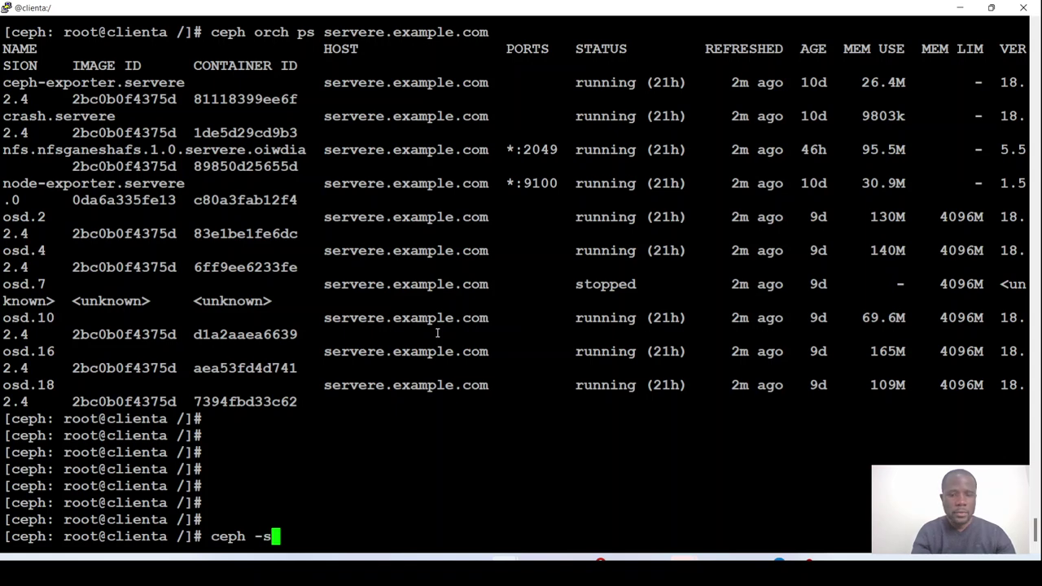
{"action": "key", "text": "Return"}
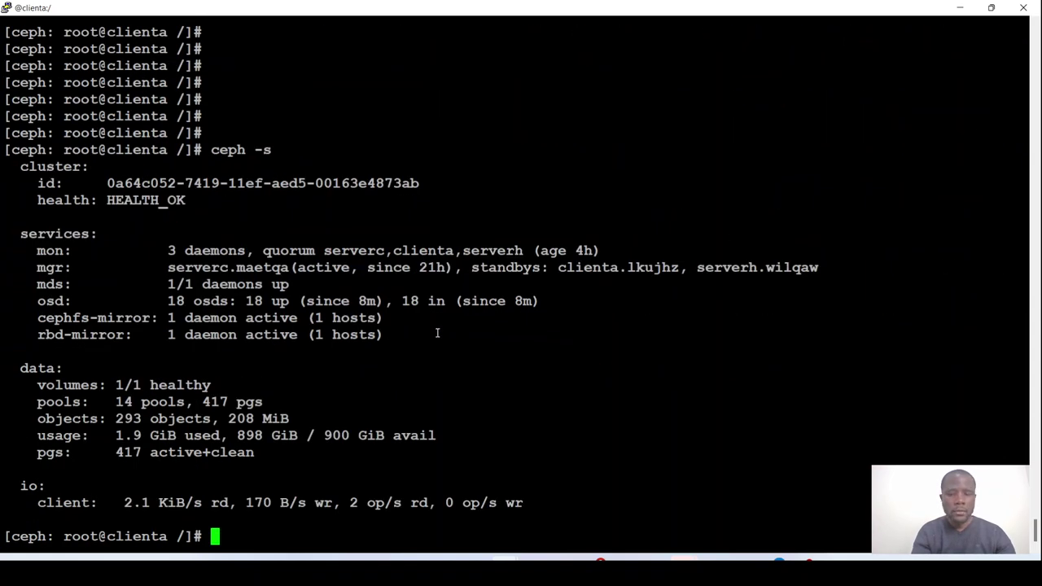
{"action": "key", "text": "Up"}
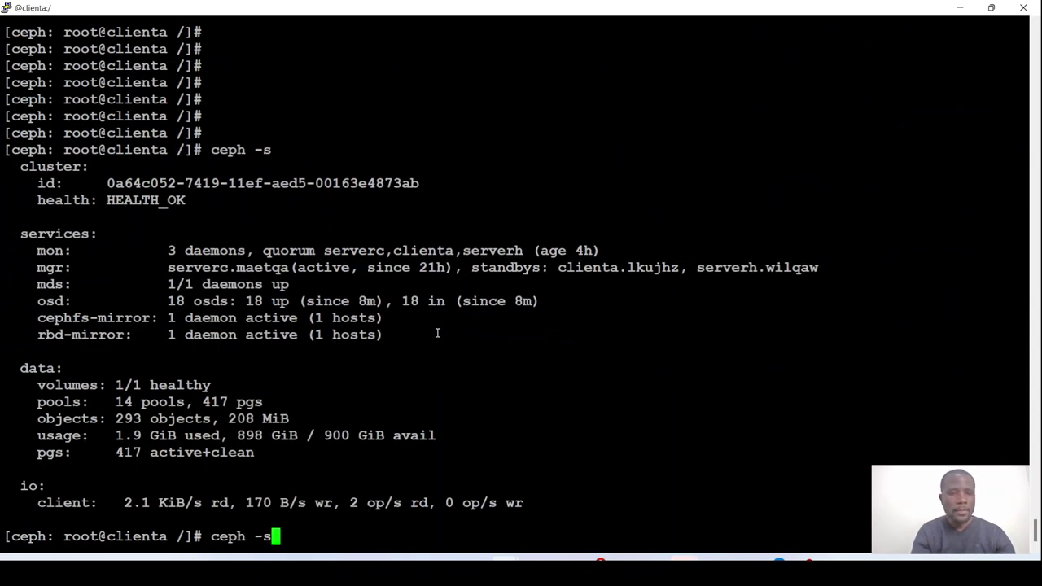
{"action": "key", "text": "Return"}
List the daemons on servere again with "ceph orch ps servere.example.com".
{"action": "key", "text": "Up"}
{"action": "key", "text": "Up"}
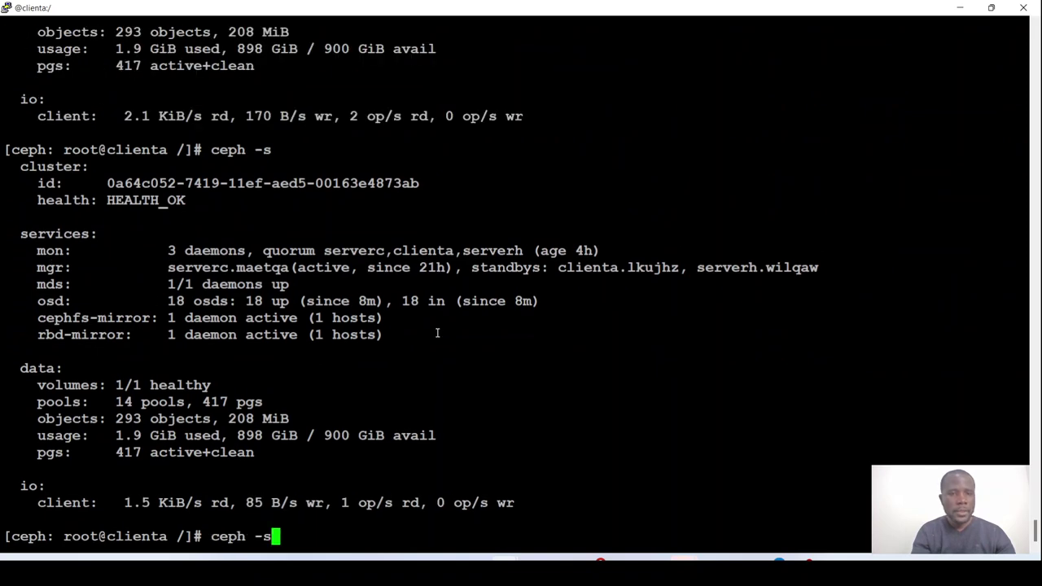
{"action": "key", "text": "Return"}
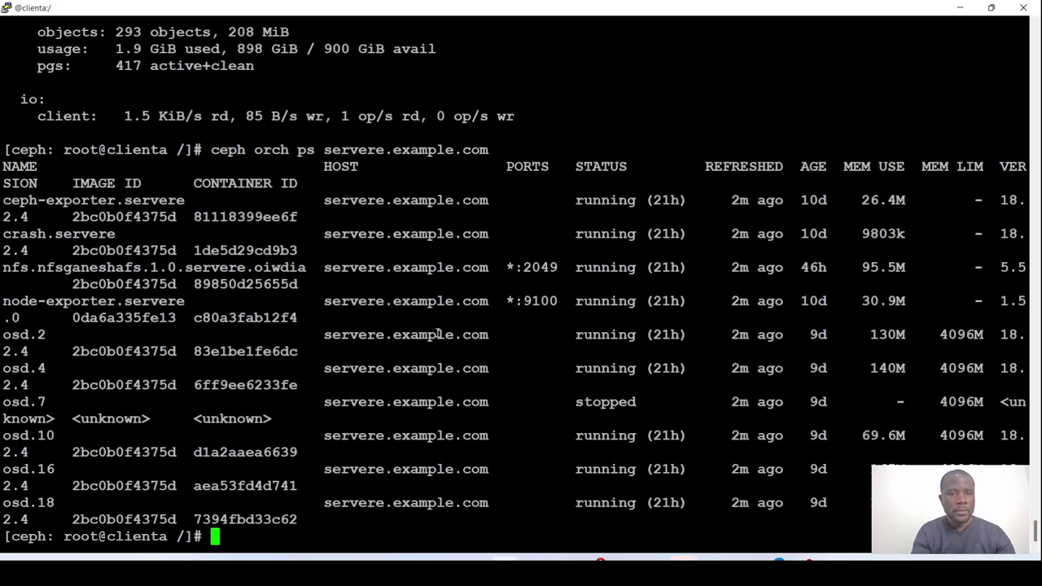
{"action": "key", "text": "Return"}
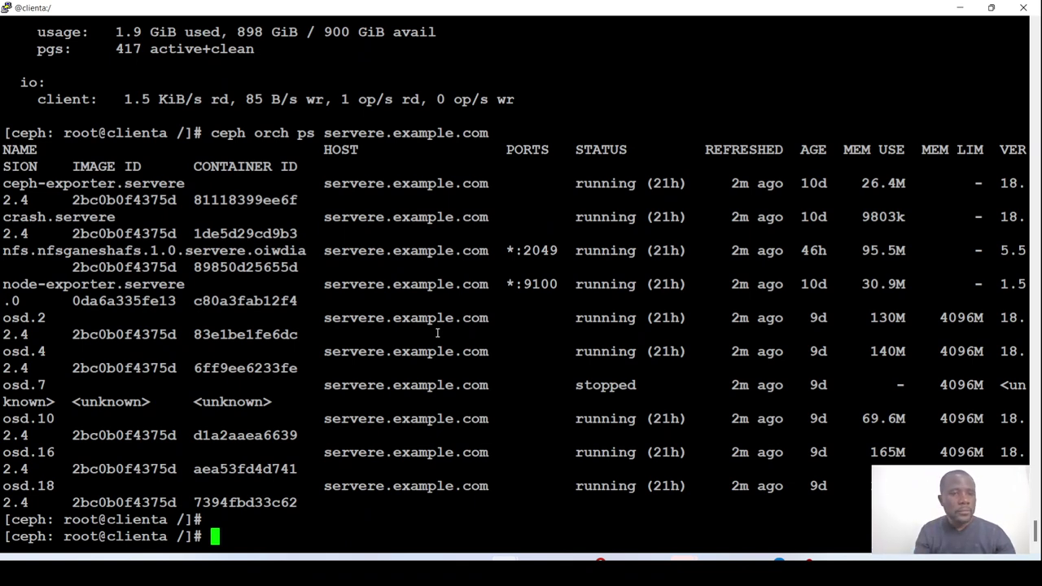
{"action": "key", "text": "Return"}
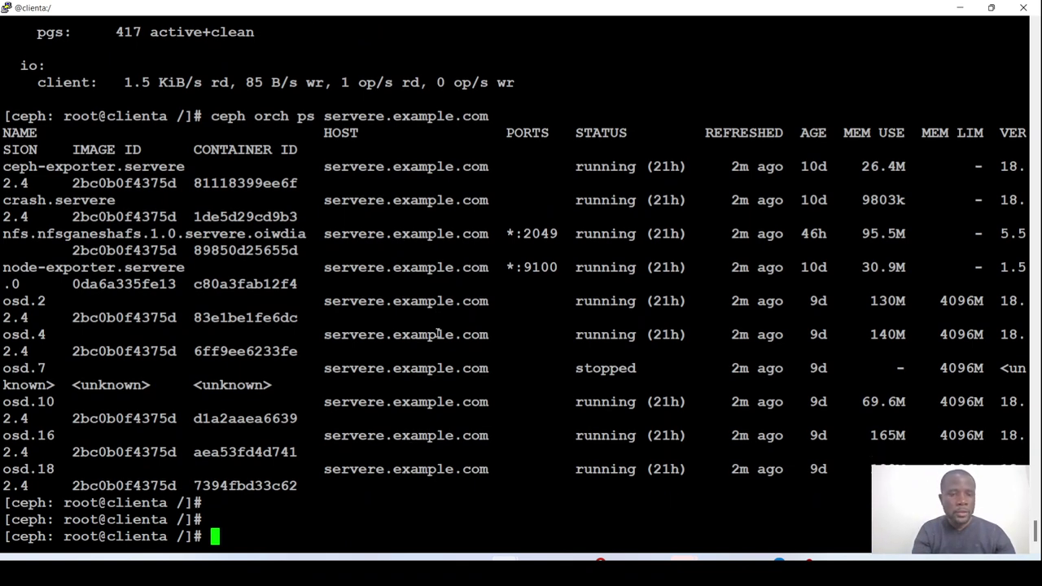
Try to remove the stopped osd.7 daemon with "ceph orch daemon rm osd.7".
{"action": "type", "text": "ceph "}
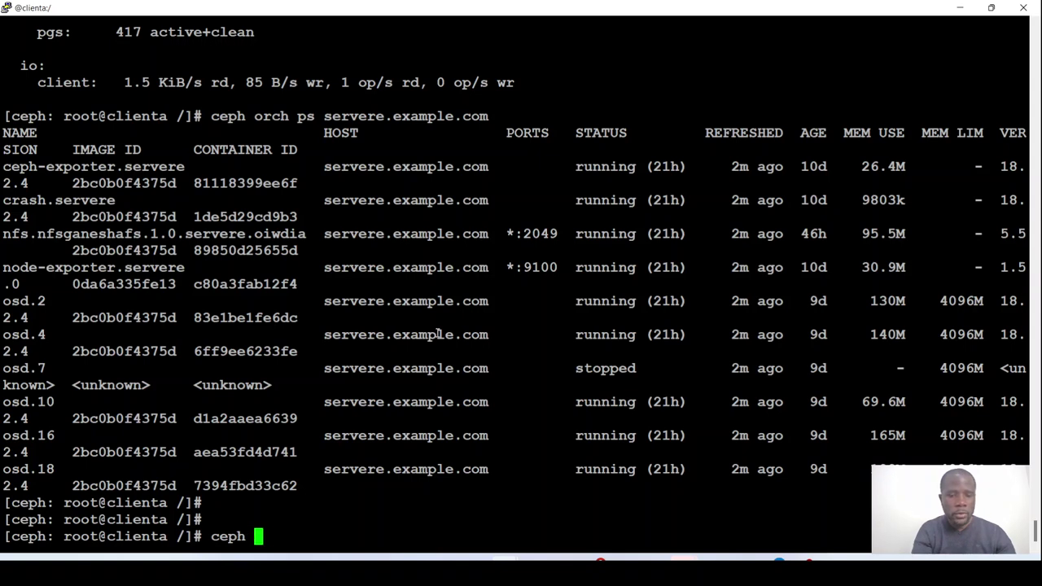
{"action": "type", "text": "orch da"}
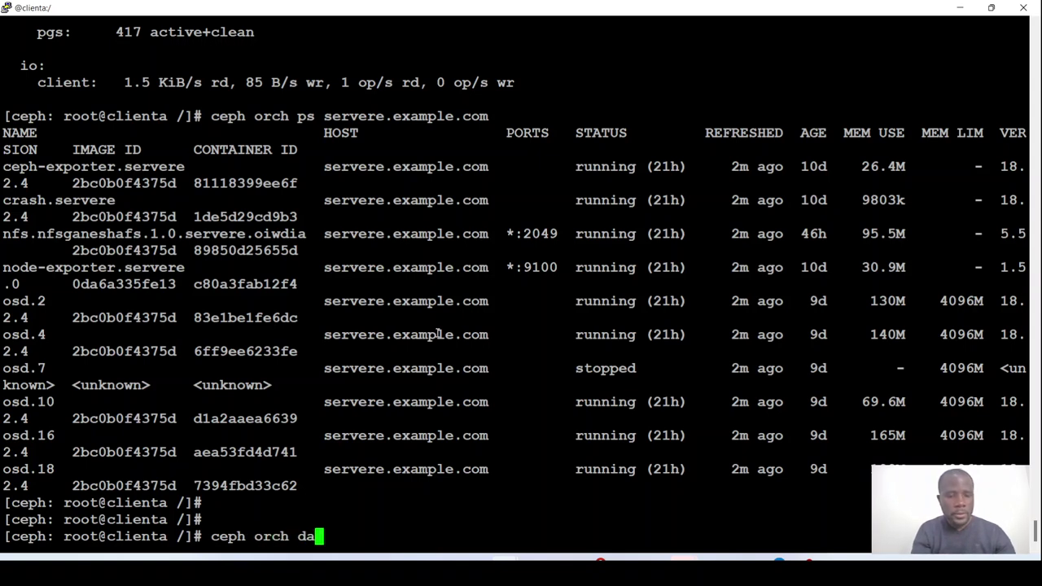
{"action": "type", "text": "emon "}
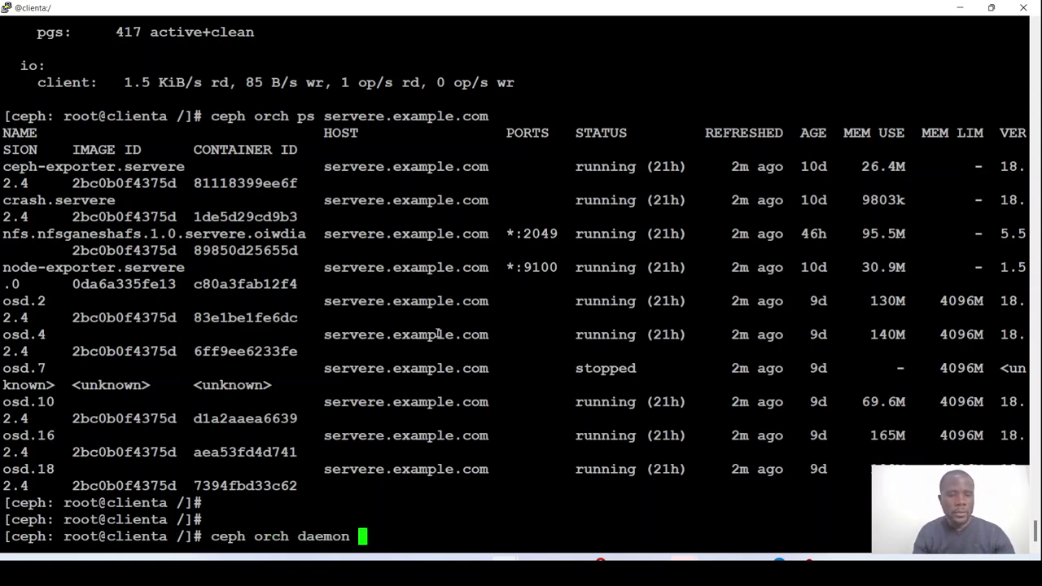
{"action": "type", "text": "rm"}
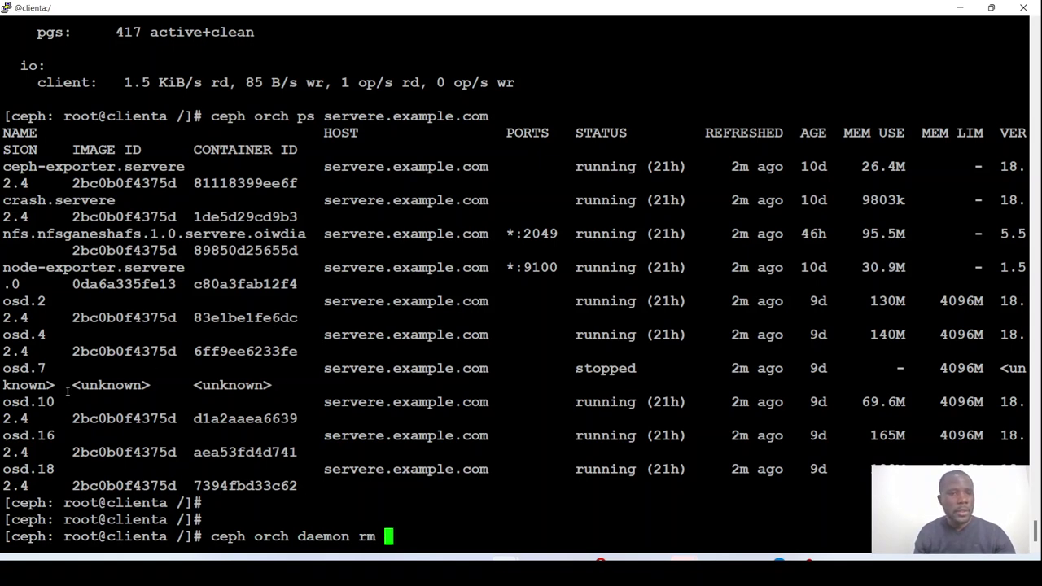
{"action": "double_click", "coordinate": [30, 369]}
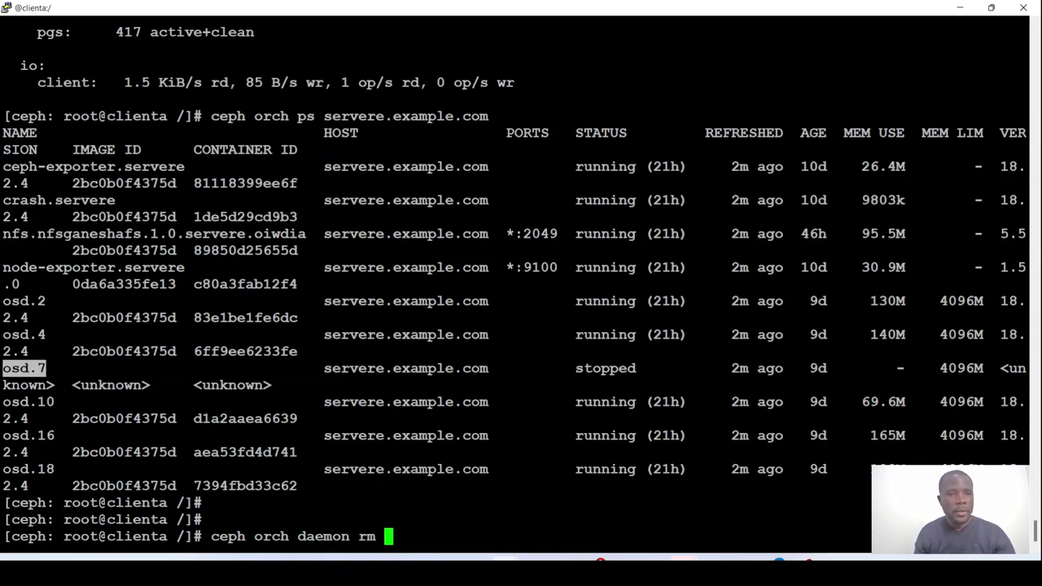
{"action": "right_click", "coordinate": [30, 369]}
{"action": "key", "text": "Return"}
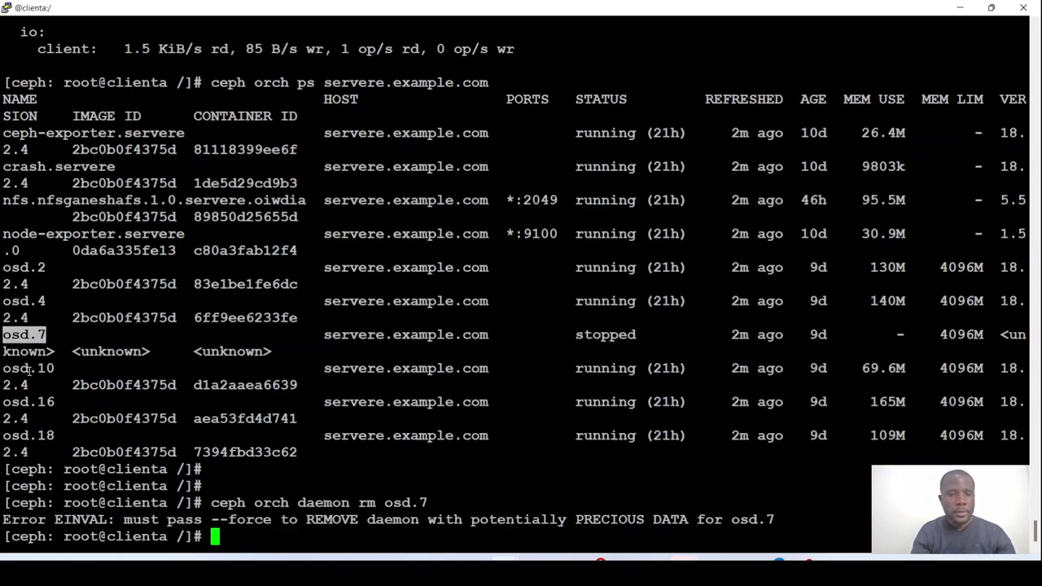
Force the removal of the osd.7 daemon with "ceph orch daemon rm osd.7 --force".
{"action": "key", "text": "Up"}
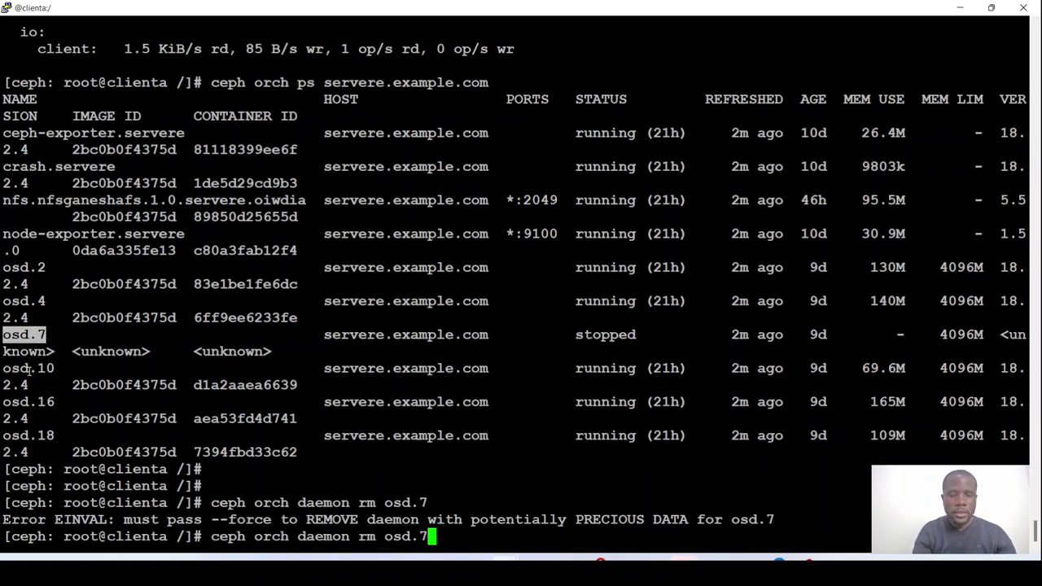
{"action": "double_click", "coordinate": [237, 521]}
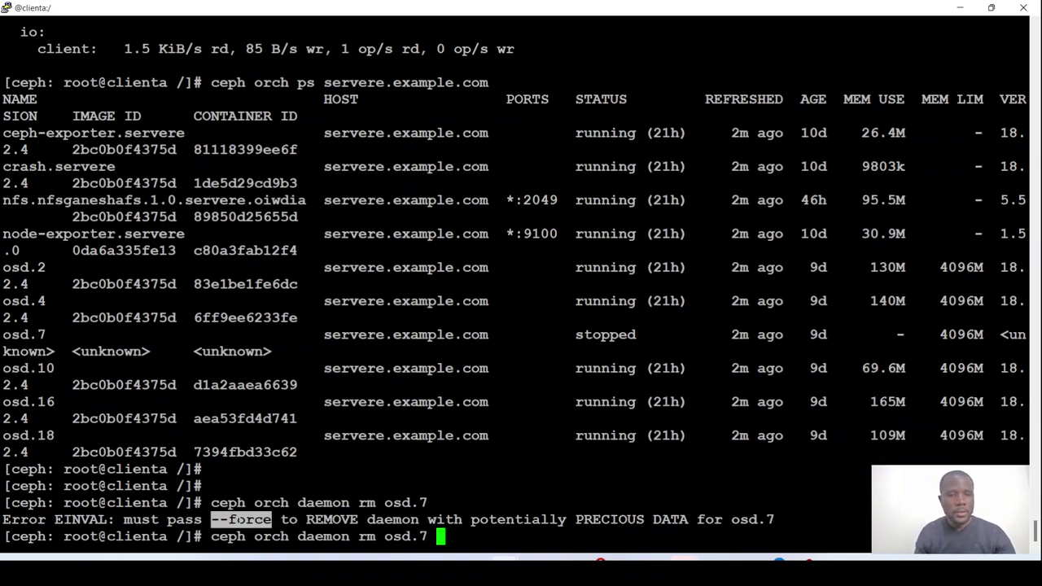
{"action": "right_click", "coordinate": [237, 521]}
{"action": "key", "text": "Return"}
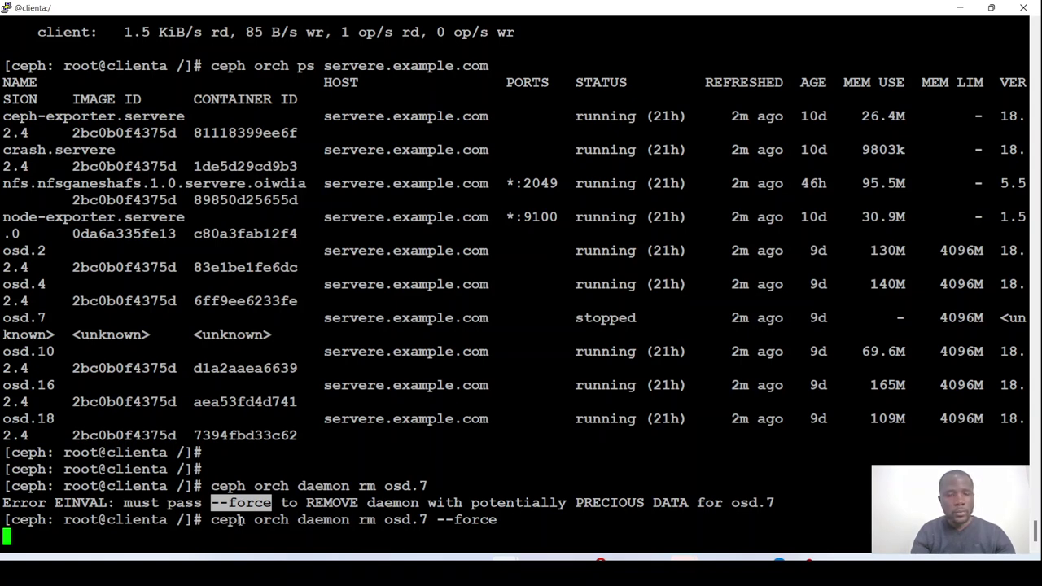
{"action": "key", "text": "Return"}
{"action": "key", "text": "Return"}
{"action": "key", "text": "Return"}
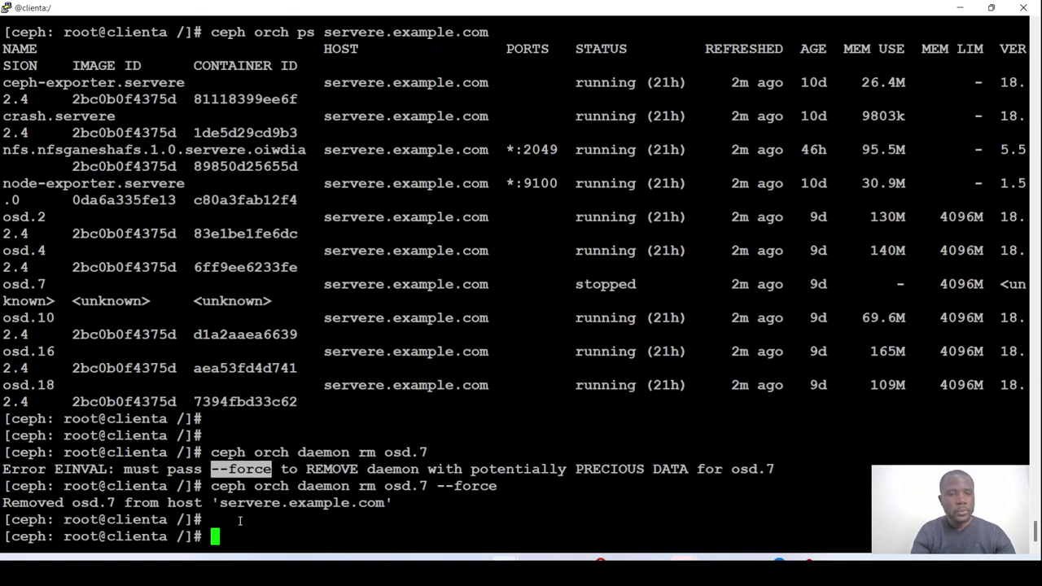
Recheck servere's daemons with "ceph orch ps servere.example.com" and the cluster status with "ceph -s".
{"action": "key", "text": "Up"}
{"action": "key", "text": "Up"}
{"action": "key", "text": "Up"}
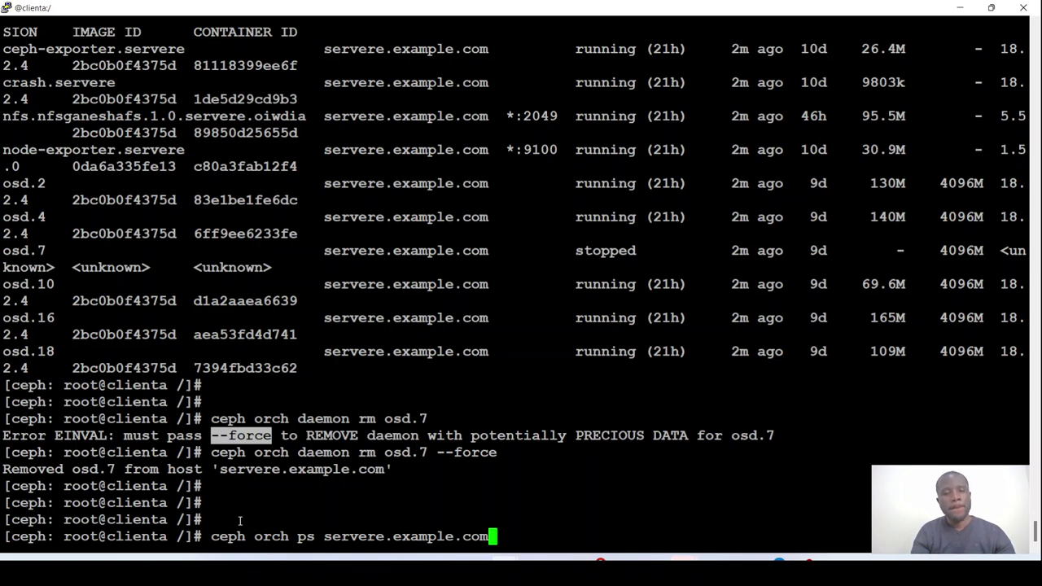
{"action": "key", "text": "Return"}
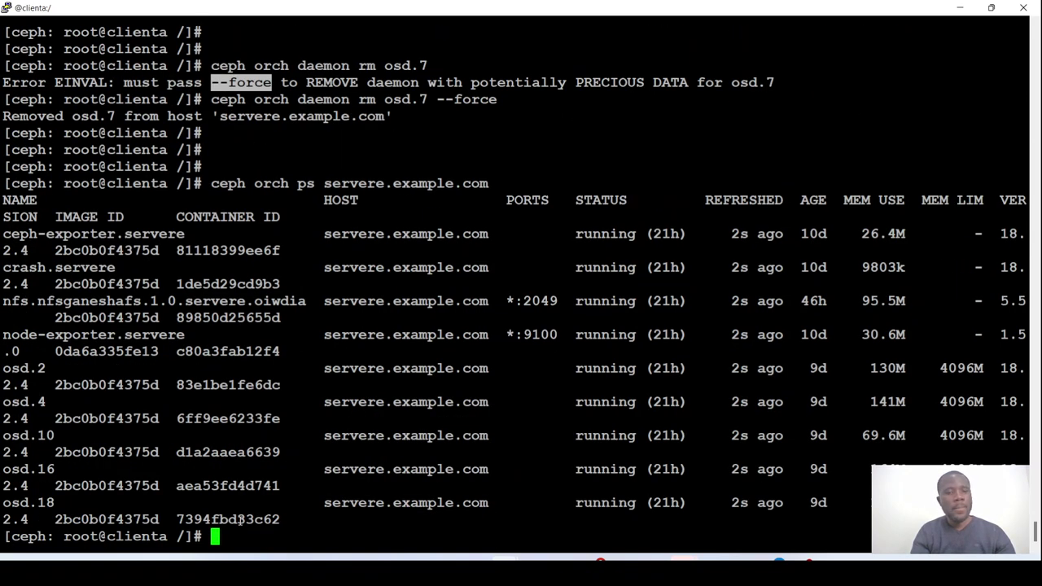
{"action": "key", "text": "Return"}
{"action": "key", "text": "Return"}
{"action": "key", "text": "Return"}
{"action": "key", "text": "Return"}
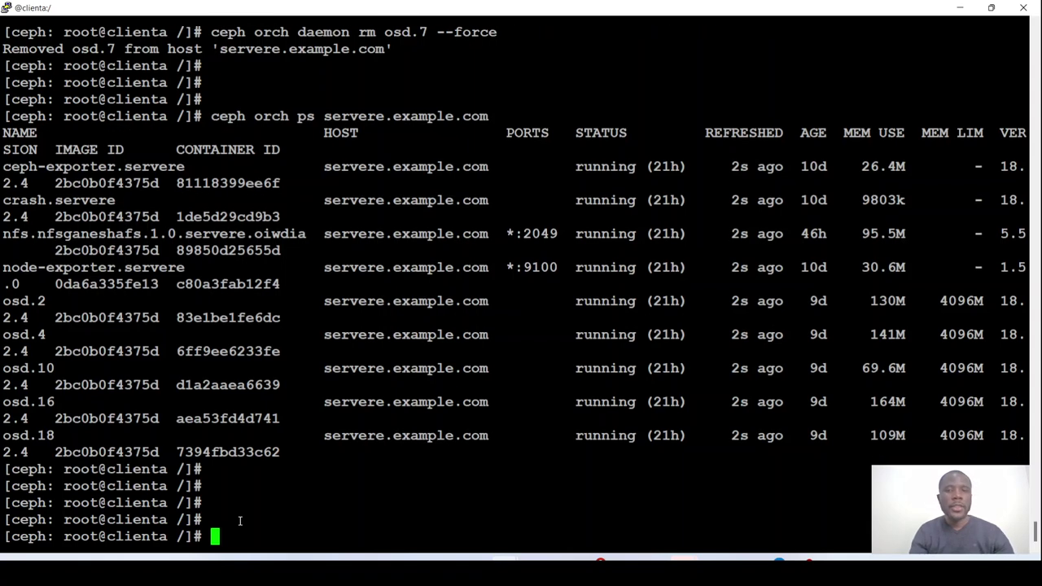
{"action": "type", "text": "ceph -s"}
{"action": "key", "text": "Return"}
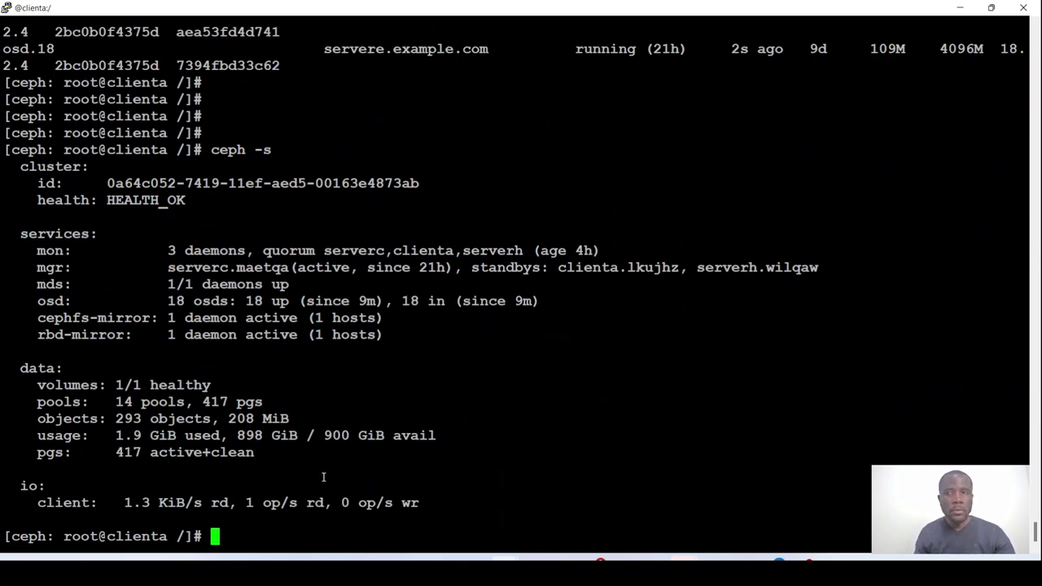
Exit the Ceph shell and clienta, and connect to servere with "ssh 10.10.115.3".
{"action": "type", "text": "exit"}
{"action": "key", "text": "Return"}
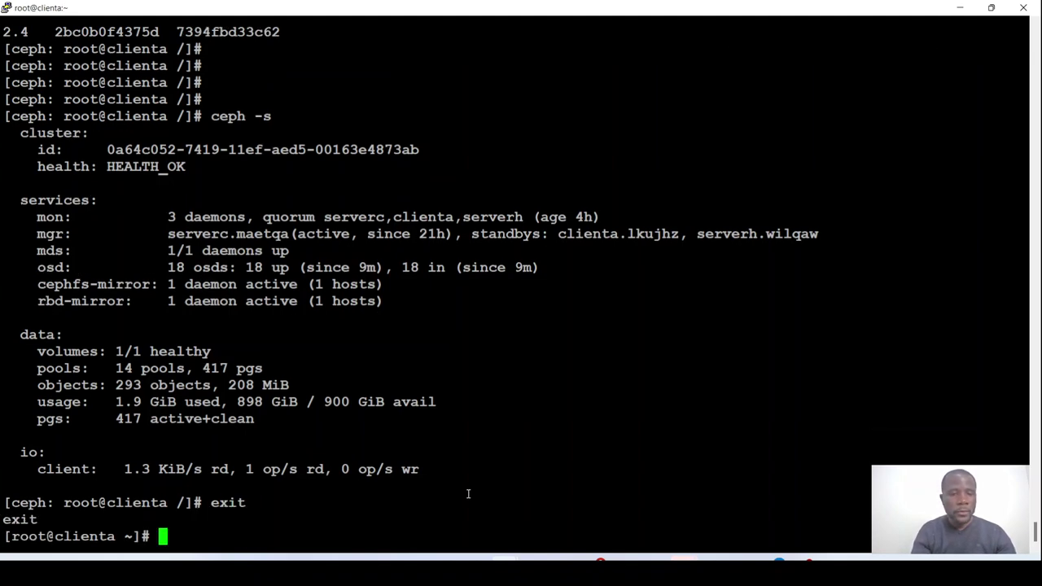
{"action": "type", "text": "exit"}
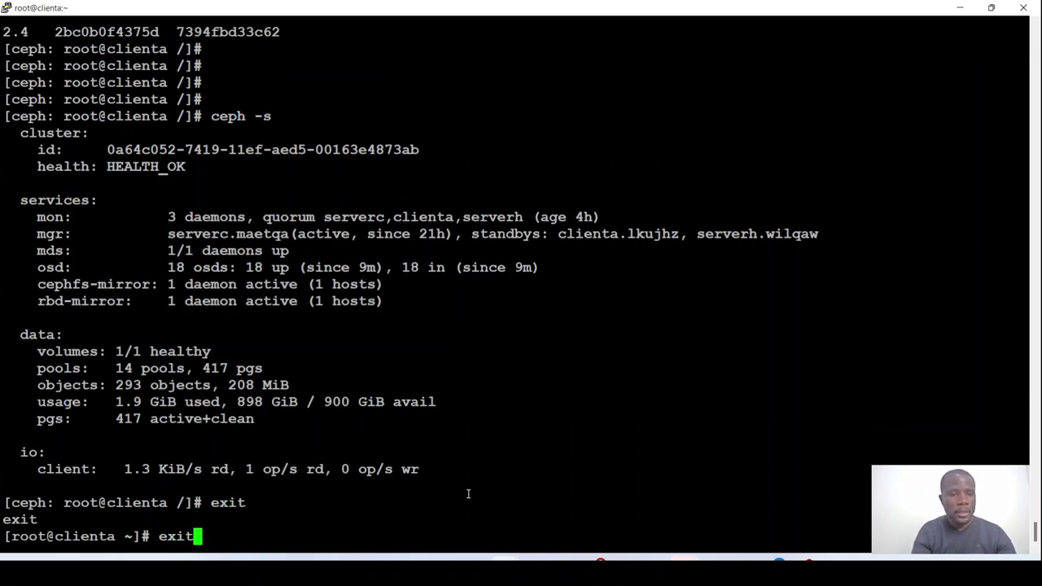
{"action": "key", "text": "Return"}
{"action": "key", "text": "Up"}
{"action": "key", "text": "BackSpace"}
{"action": "type", "text": "3"}
{"action": "key", "text": "Return"}
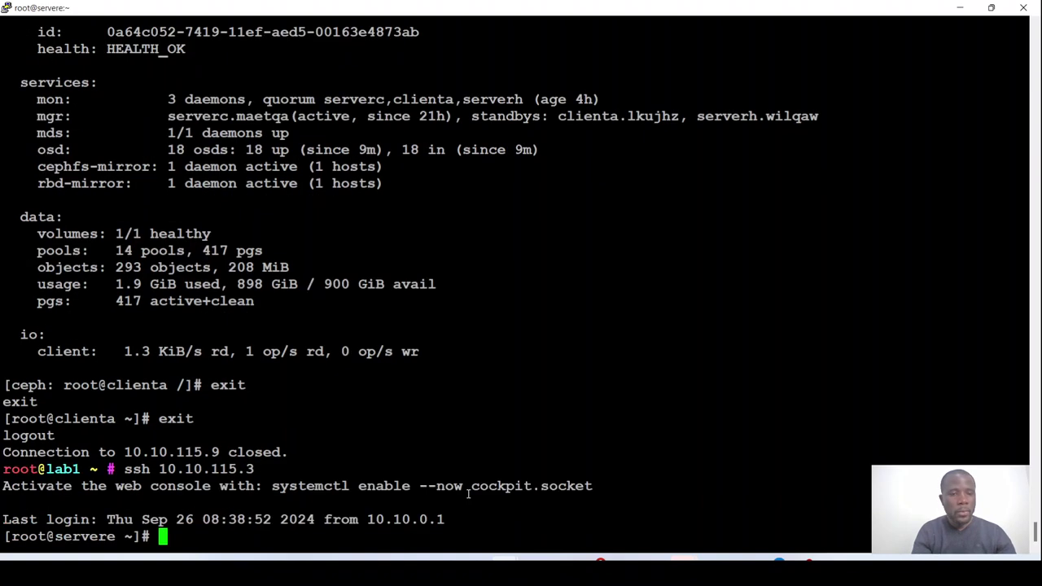
List servere's block devices with "lsblk" and examine the Ceph OSD volume under vda.
{"action": "key", "text": "Return"}
{"action": "key", "text": "Return"}
{"action": "type", "text": "lsblk"}
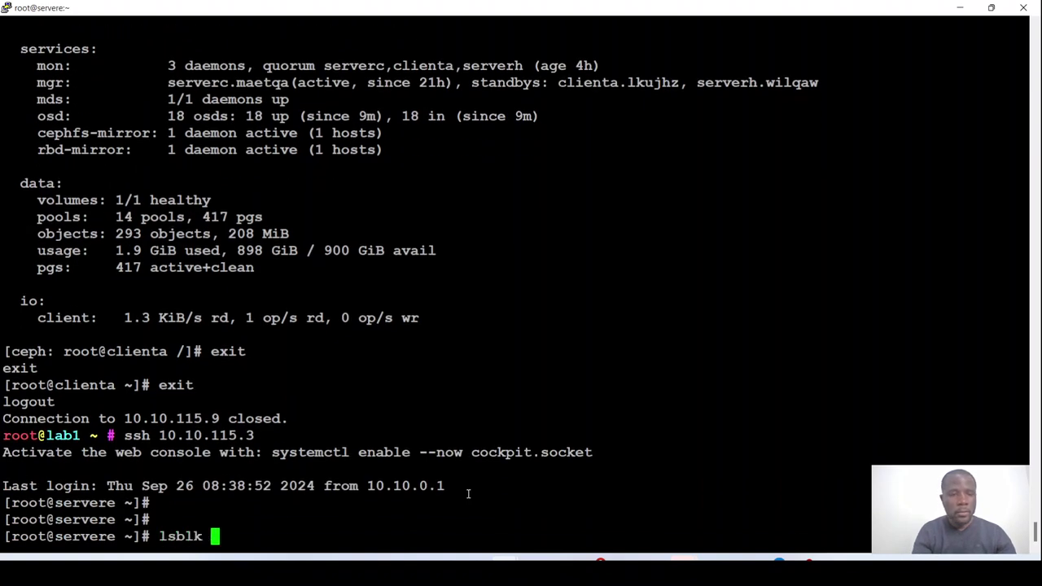
{"action": "key", "text": "Return"}
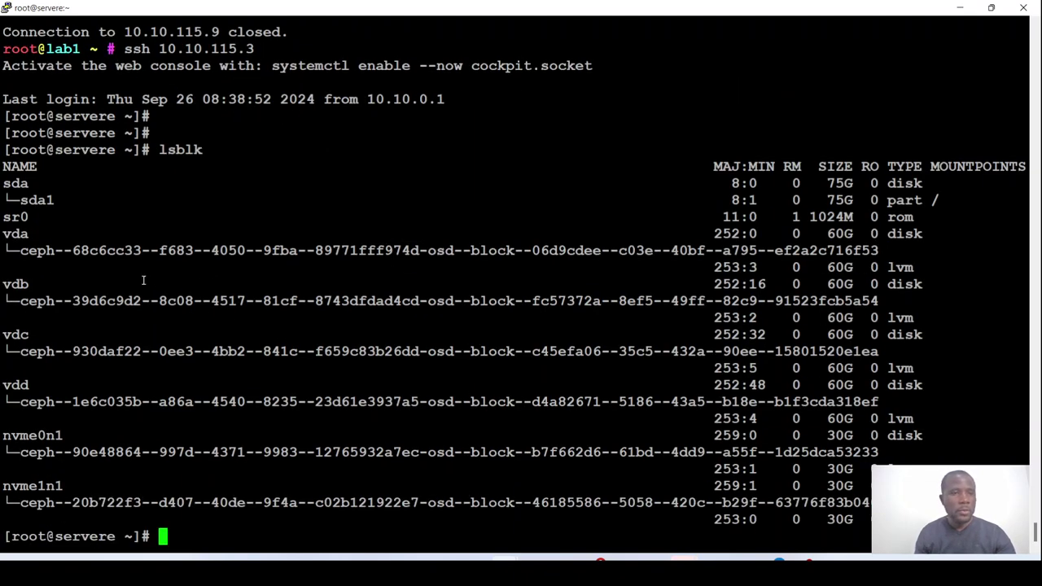
{"action": "left_click_drag", "start_coordinate": [37, 249], "coordinate": [445, 250]}
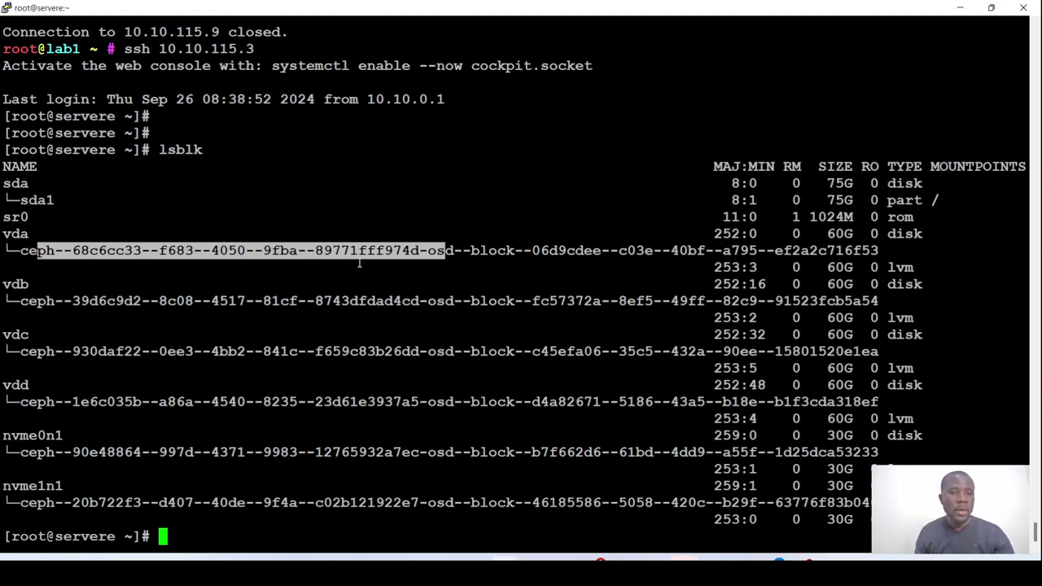
{"action": "double_click", "coordinate": [471, 250]}
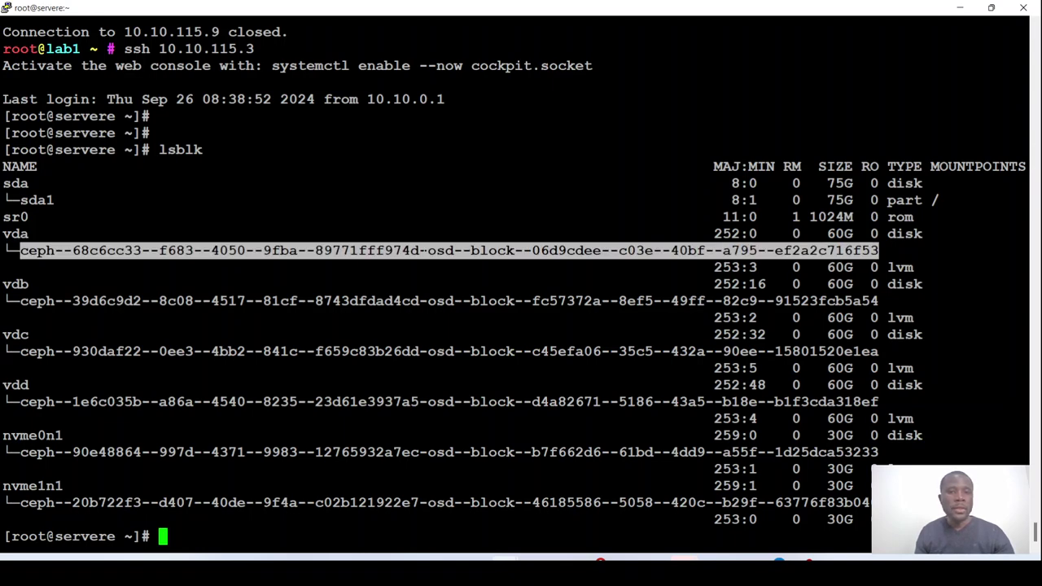
{"action": "left_click", "coordinate": [419, 260]}
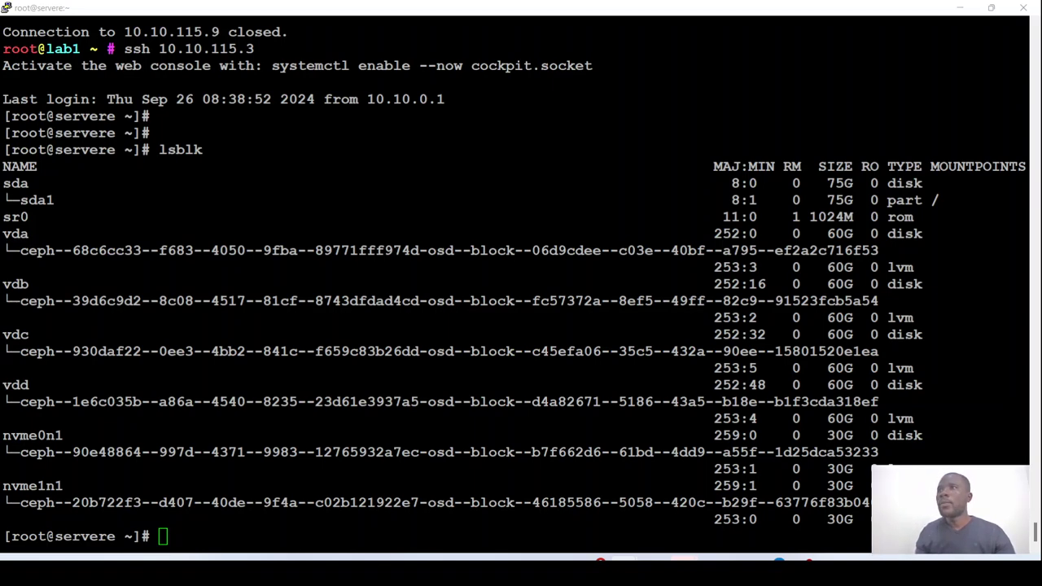
Log out of servere and connect back to clienta with "ssh 10.10.115.9".
{"action": "left_click", "coordinate": [492, 468]}
{"action": "type", "text": "exit"}
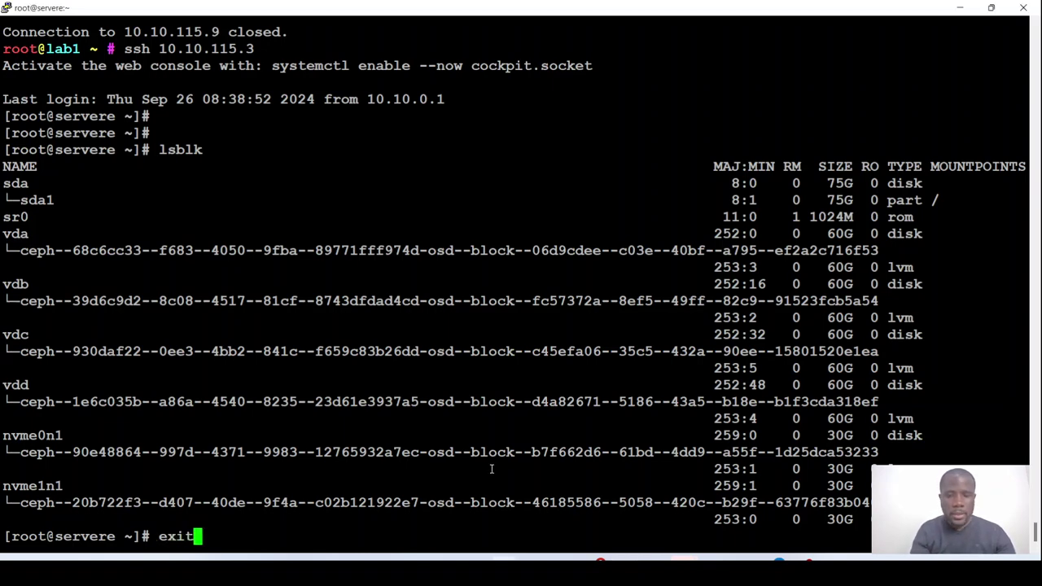
{"action": "key", "text": "Return"}
{"action": "key", "text": "Up"}
{"action": "key", "text": "BackSpace"}
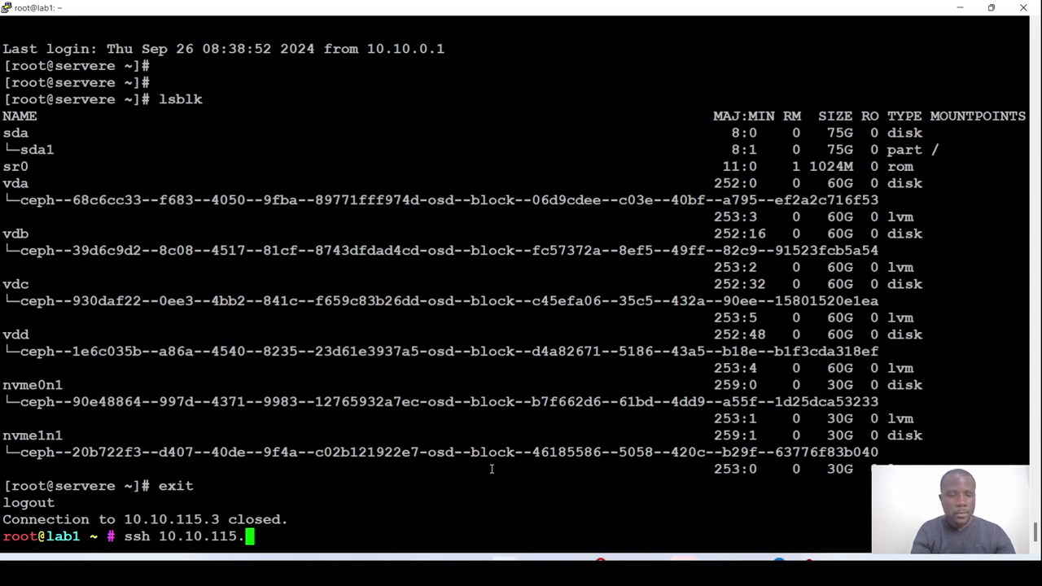
{"action": "type", "text": "9"}
{"action": "key", "text": "Return"}
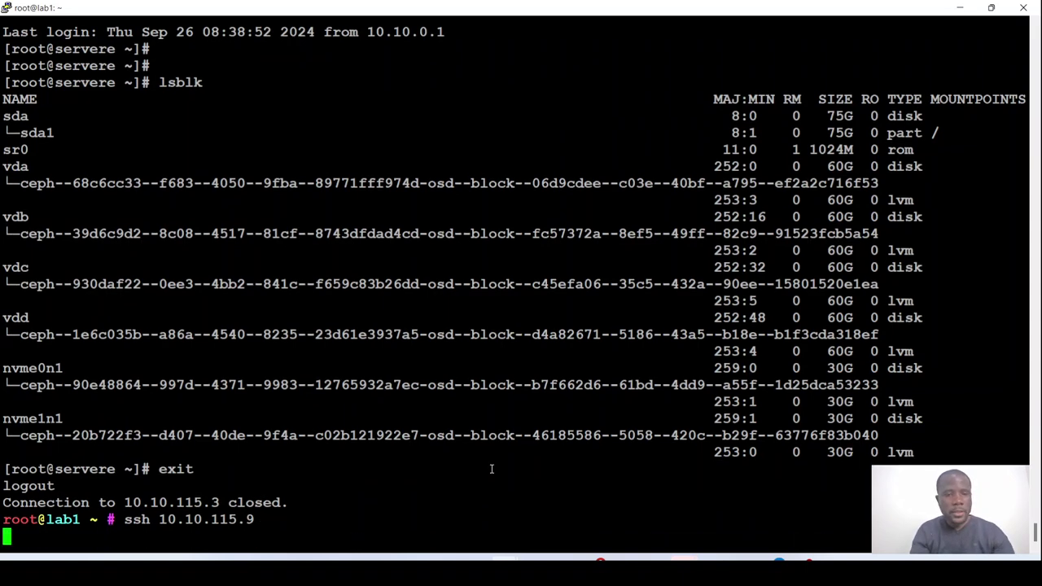
Open the Ceph container shell on clienta with "cephadm shell".
{"action": "key", "text": "Return"}
{"action": "key", "text": "Return"}
{"action": "type", "text": "cephadm shell"}
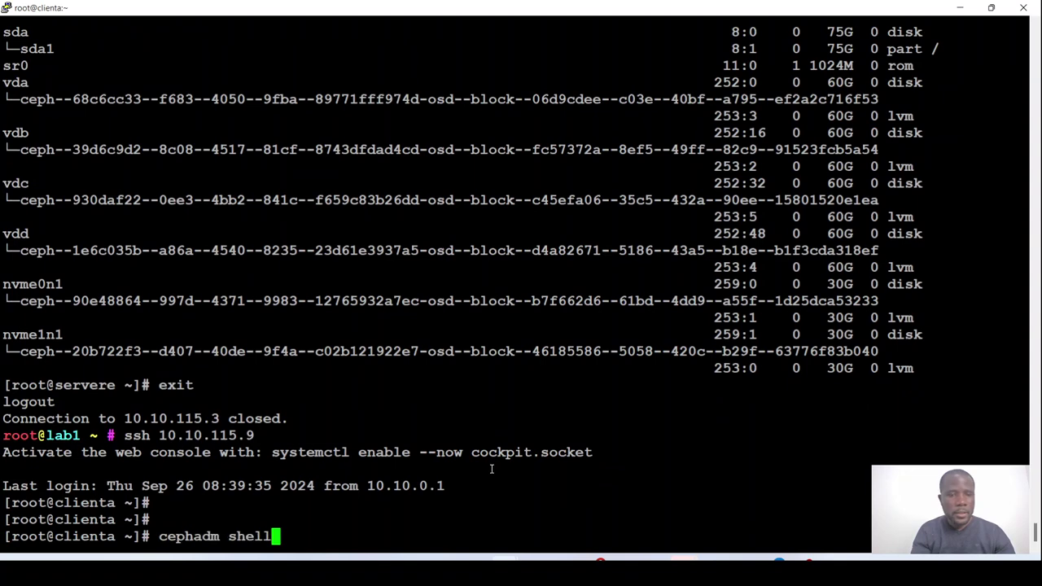
{"action": "key", "text": "Return"}
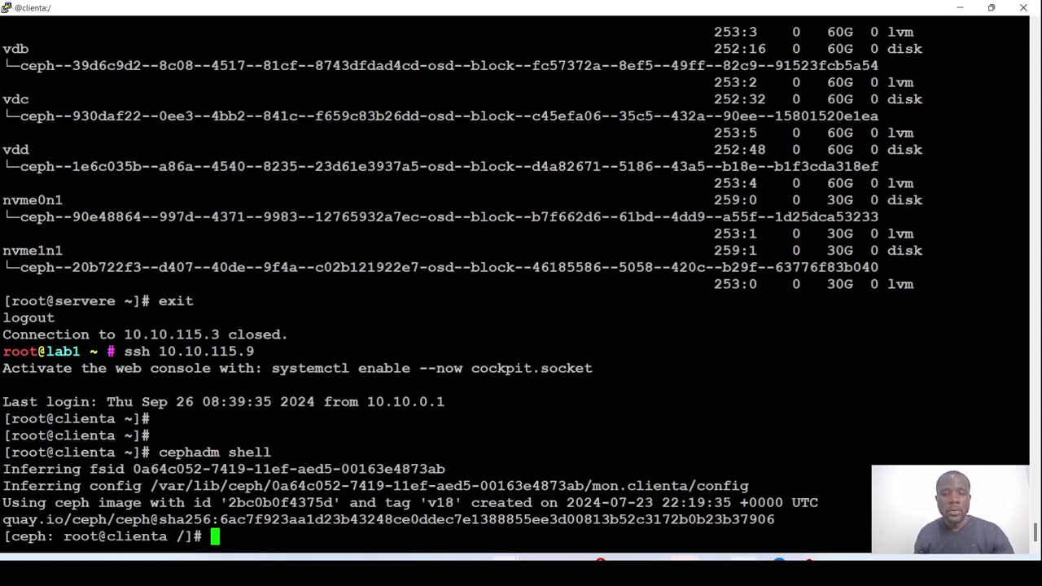
Switch to the Ceph dashboard in the browser and filter the cluster's physical disks by hostname servere.example.com to examine them.
{"action": "key", "text": "alt+Tab"}
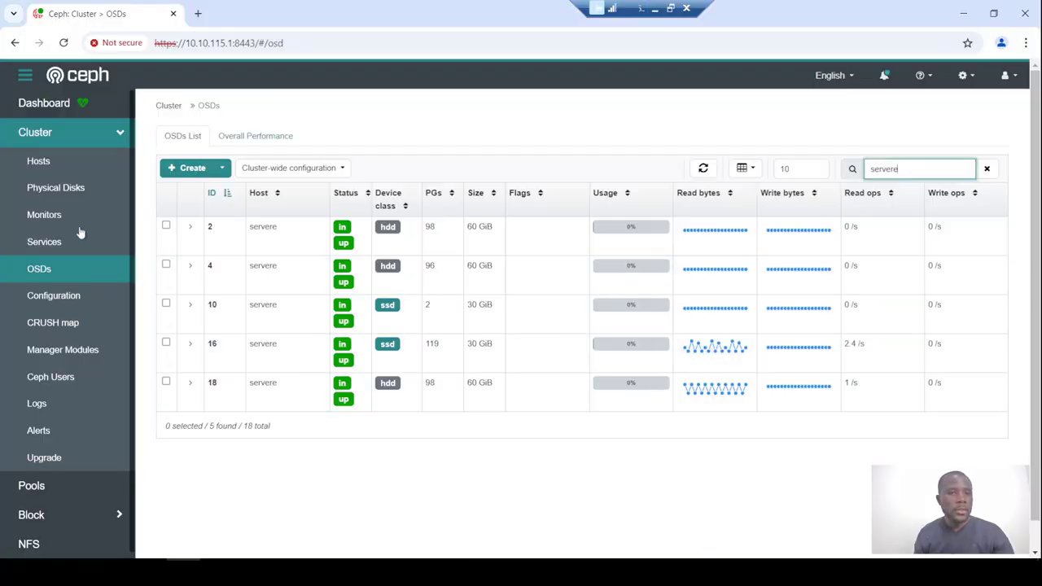
{"action": "left_click", "coordinate": [57, 187]}
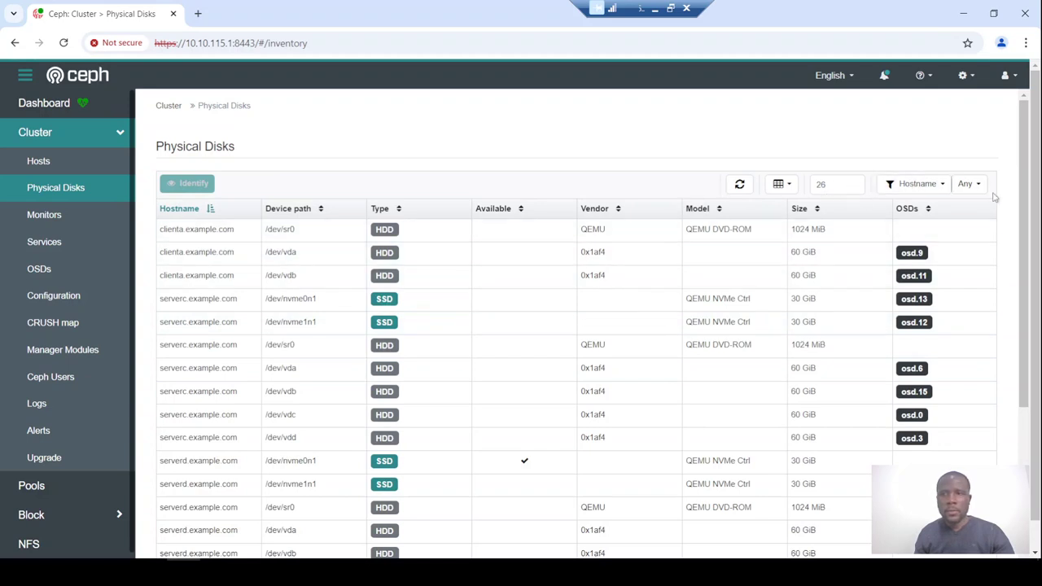
{"action": "left_click", "coordinate": [943, 185]}
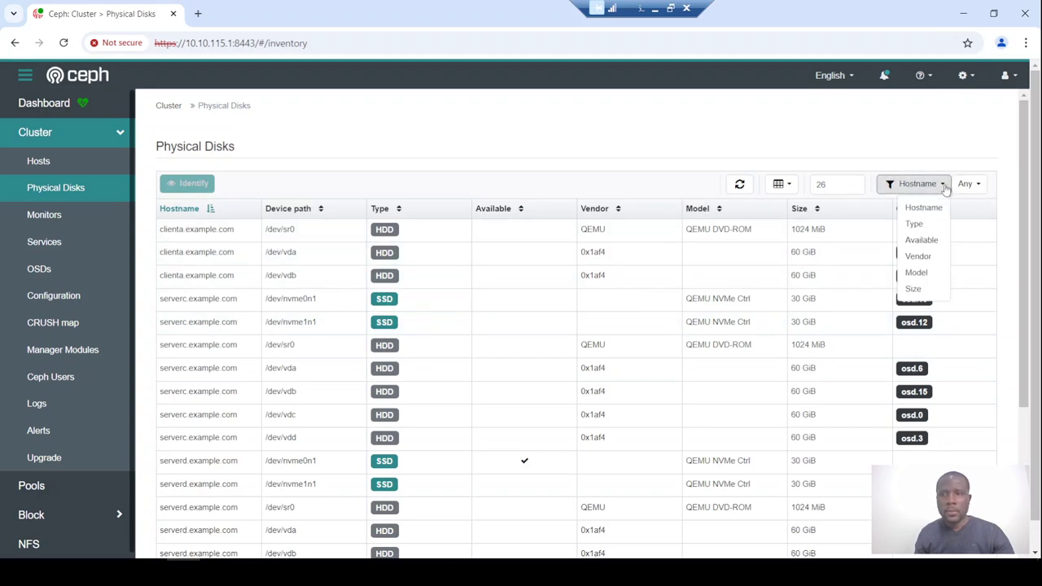
{"action": "left_click", "coordinate": [923, 207]}
{"action": "left_click", "coordinate": [976, 185]}
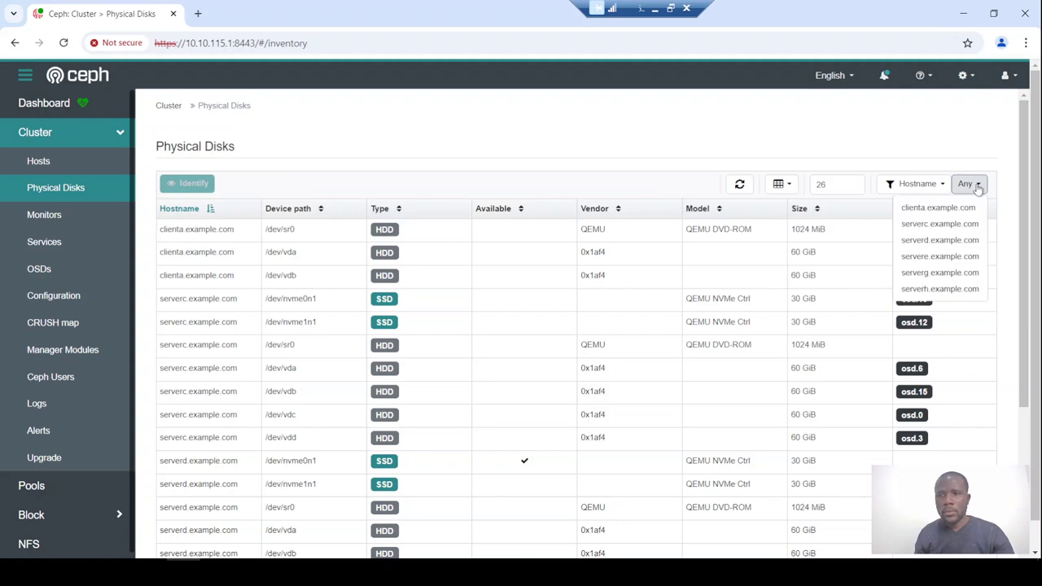
{"action": "left_click", "coordinate": [936, 256]}
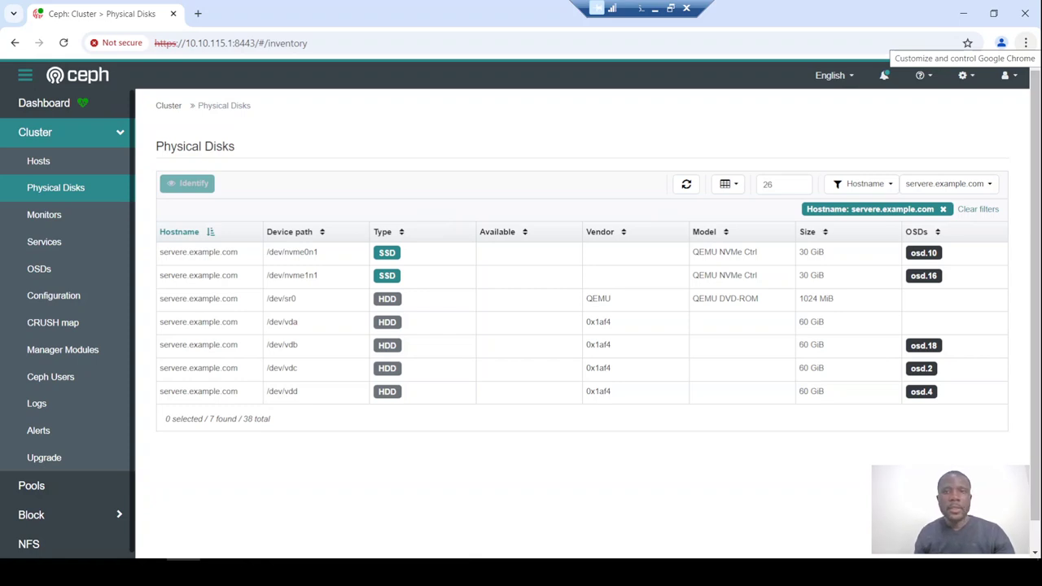
Return to the terminal and prepare the command "ceph orch device zap serverd.example.com /dev/vda --force" without running it.
{"action": "left_click", "coordinate": [660, 14]}
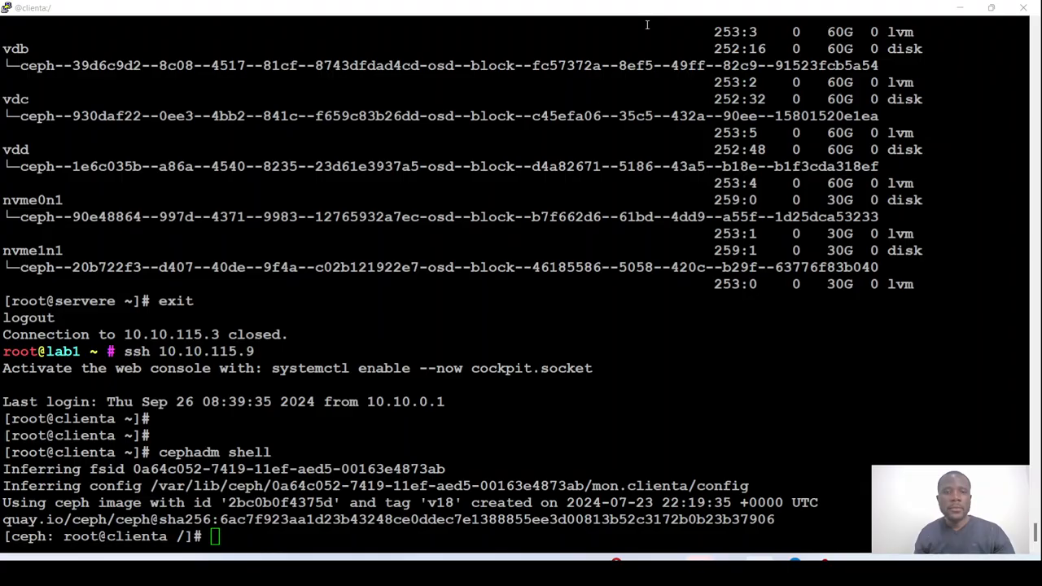
{"action": "right_click", "coordinate": [511, 334]}
{"action": "key", "text": "Left"}
{"action": "key", "text": "Left"}
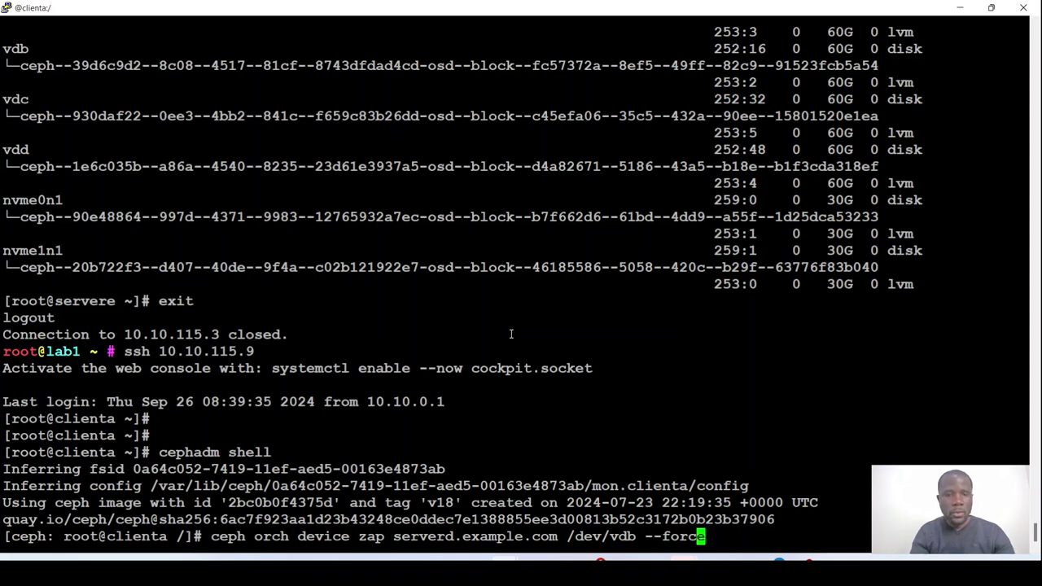
{"action": "key", "text": "Left"}
{"action": "key", "text": "Left"}
{"action": "key", "text": "Left"}
{"action": "key", "text": "Left"}
{"action": "key", "text": "Left"}
{"action": "key", "text": "Left"}
{"action": "key", "text": "Left"}
{"action": "key", "text": "Left"}
{"action": "key", "text": "Left"}
{"action": "key", "text": "Left"}
{"action": "key", "text": "Left"}
{"action": "key", "text": "Left"}
{"action": "key", "text": "Right"}
{"action": "key", "text": "Right"}
{"action": "key", "text": "Right"}
{"action": "key", "text": "Right"}
{"action": "key", "text": "Right"}
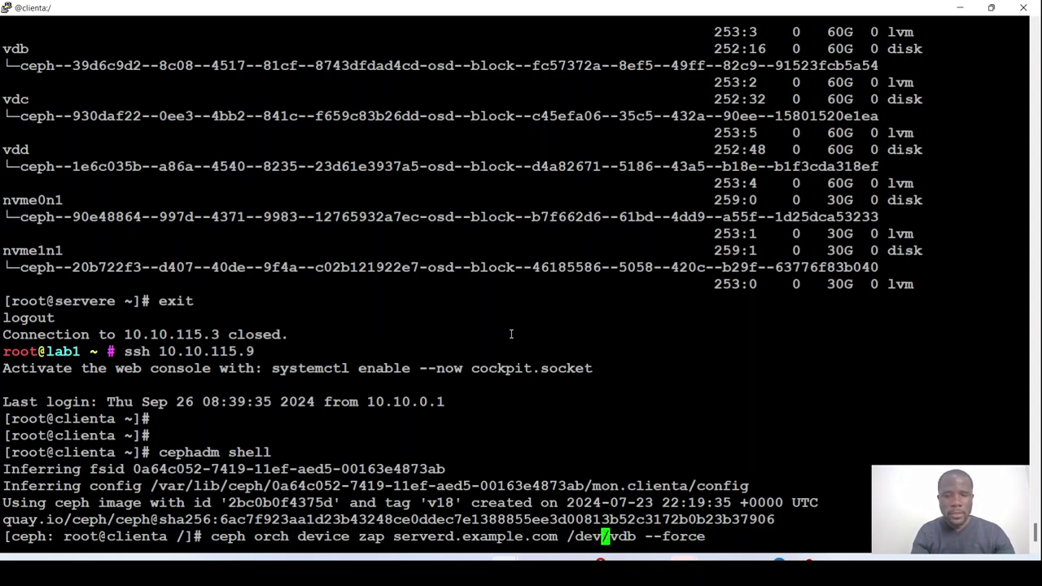
{"action": "key", "text": "Right"}
{"action": "key", "text": "BackSpace"}
{"action": "type", "text": "a"}
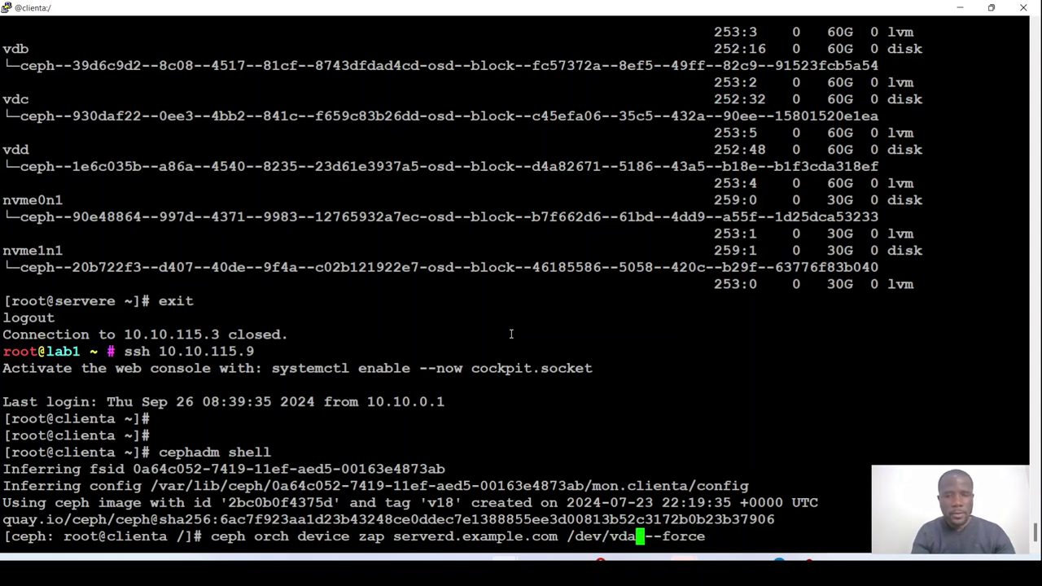
Change the host in the zap command to servere.example.com and run it to wipe /dev/vda.
{"action": "key", "text": "Left"}
{"action": "key", "text": "Left"}
{"action": "key", "text": "Left"}
{"action": "key", "text": "Left"}
{"action": "key", "text": "Left"}
{"action": "key", "text": "Left"}
{"action": "key", "text": "Left"}
{"action": "key", "text": "Left"}
{"action": "key", "text": "Left"}
{"action": "key", "text": "Left"}
{"action": "key", "text": "Left"}
{"action": "key", "text": "Left"}
{"action": "key", "text": "Left"}
{"action": "key", "text": "Left"}
{"action": "key", "text": "Left"}
{"action": "key", "text": "Left"}
{"action": "key", "text": "Left"}
{"action": "key", "text": "Left"}
{"action": "key", "text": "Left"}
{"action": "key", "text": "Left"}
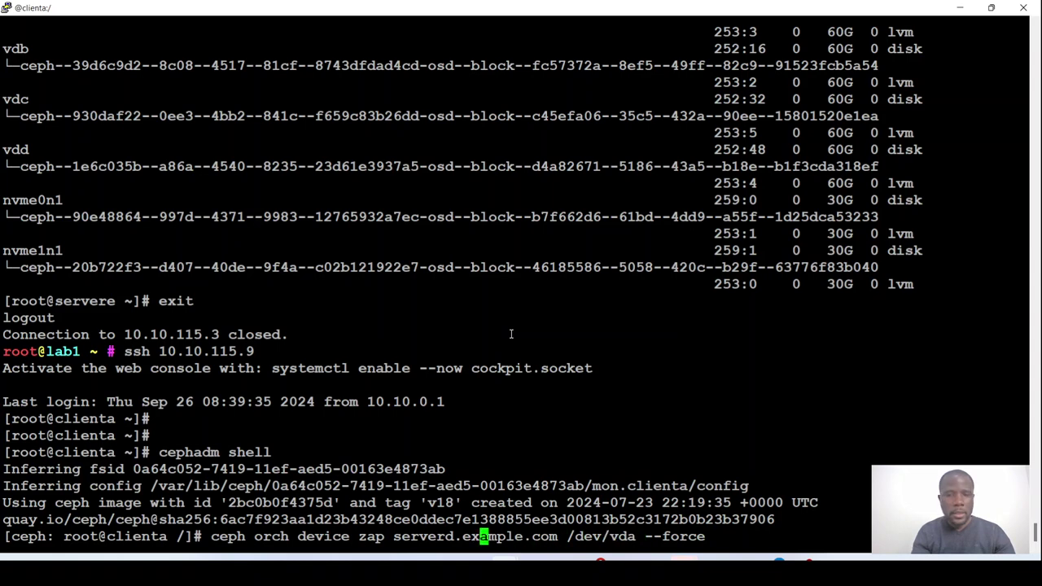
{"action": "key", "text": "BackSpace"}
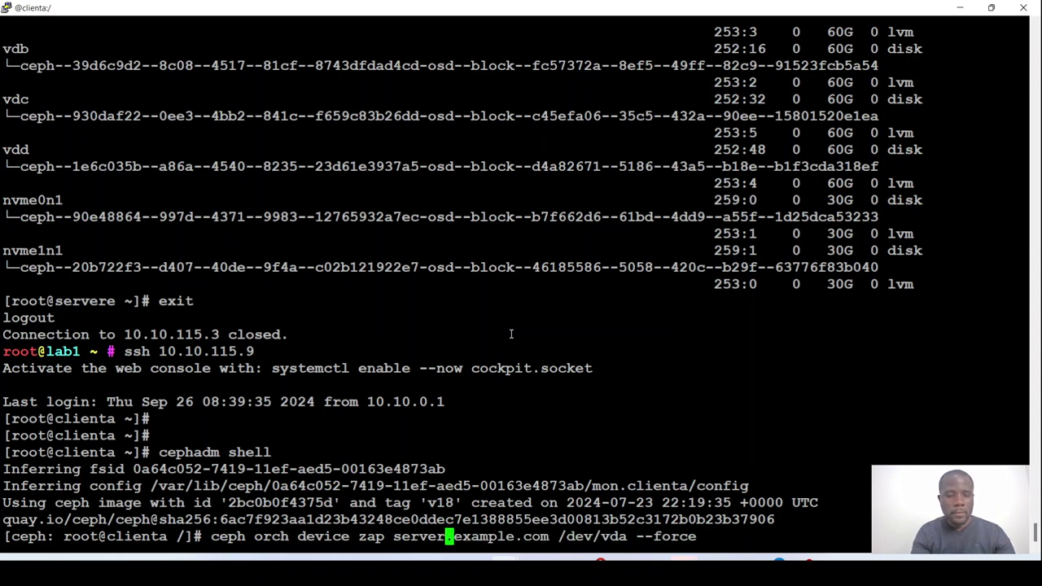
{"action": "type", "text": "e"}
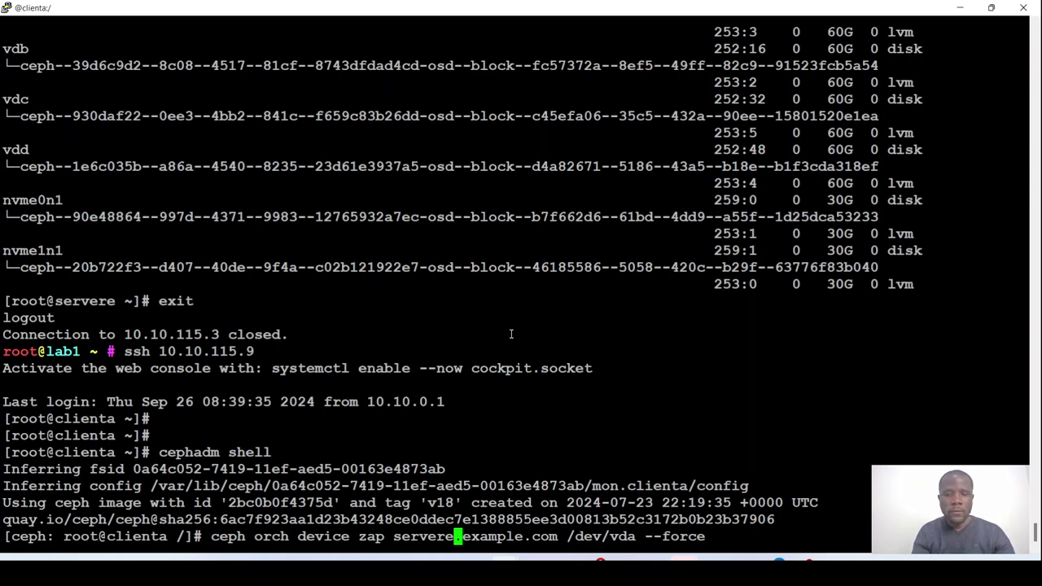
{"action": "key", "text": "Return"}
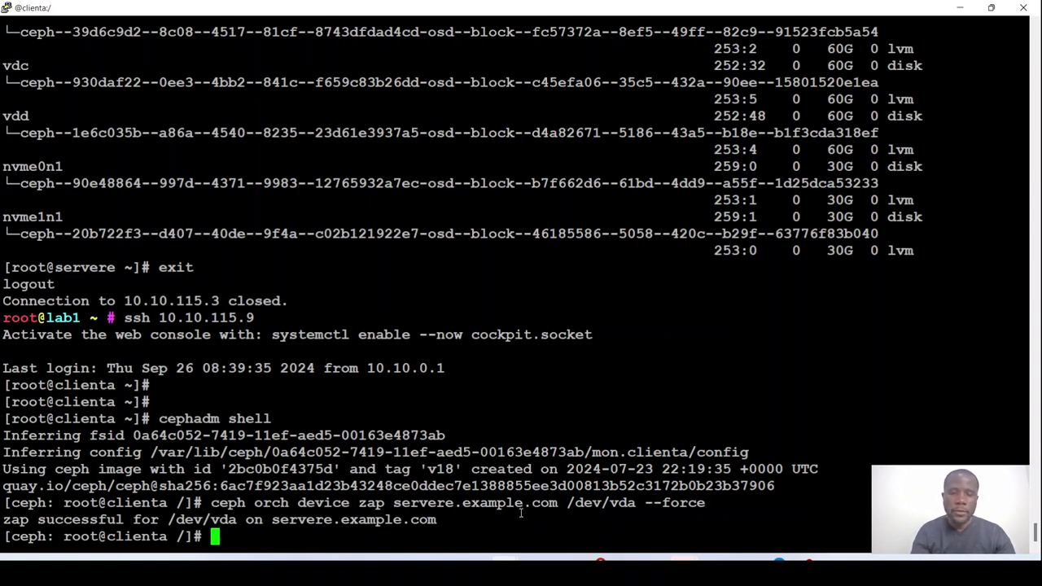
Exit the Ceph shell and clienta, and reconnect to servere with "ssh 10.10.115.3".
{"action": "key", "text": "Return"}
{"action": "key", "text": "Return"}
{"action": "type", "text": "exit"}
{"action": "key", "text": "Return"}
{"action": "type", "text": "exit"}
{"action": "key", "text": "Return"}
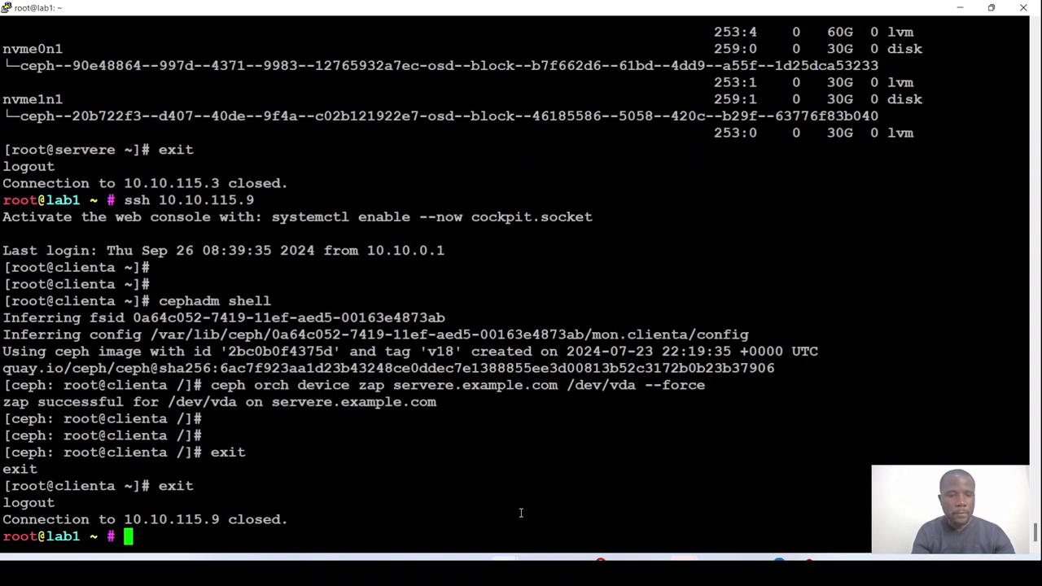
{"action": "key", "text": "Up"}
{"action": "key", "text": "Up"}
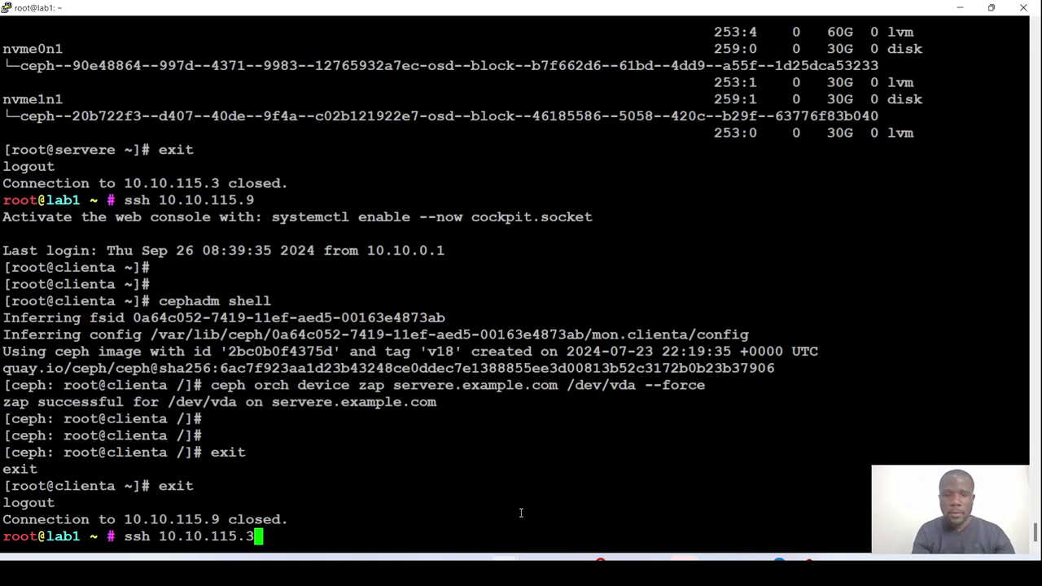
{"action": "key", "text": "Return"}
List servere's block devices with "lsblk" and check the vda entry for a remaining Ceph volume.
{"action": "key", "text": "Up"}
{"action": "key", "text": "Down"}
{"action": "key", "text": "Up"}
{"action": "key", "text": "Up"}
{"action": "key", "text": "Return"}
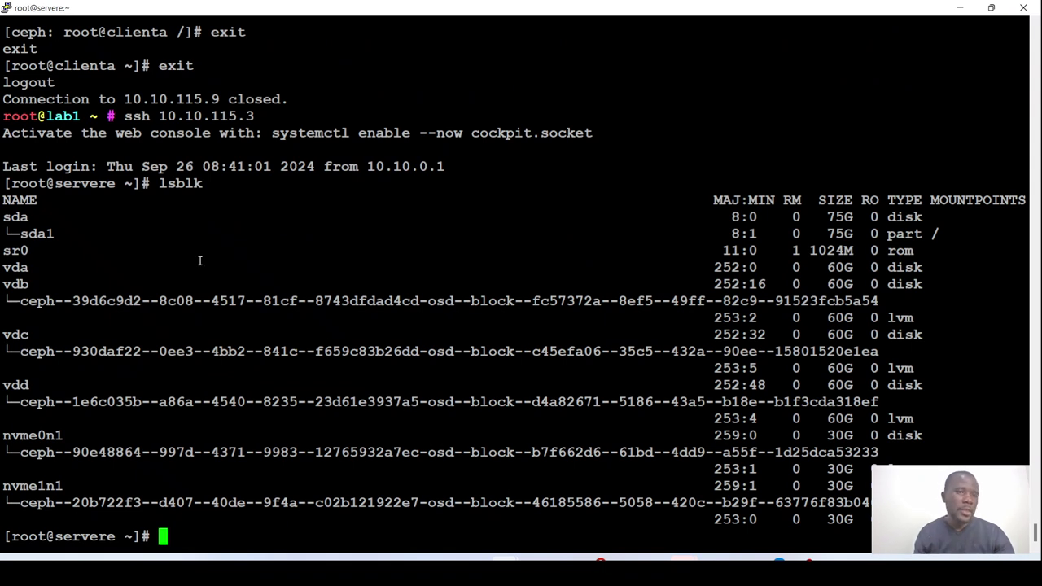
{"action": "double_click", "coordinate": [18, 268]}
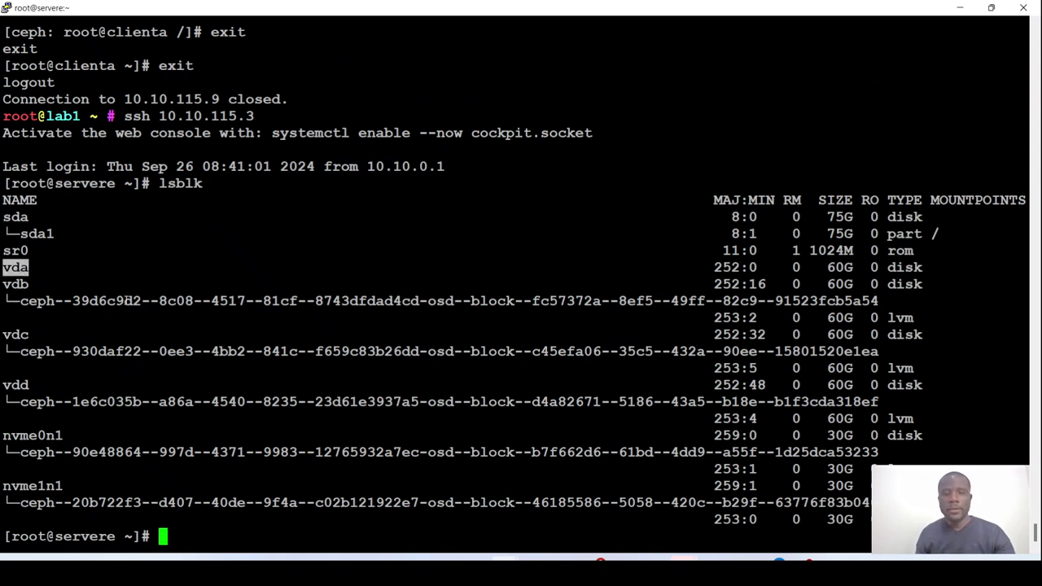